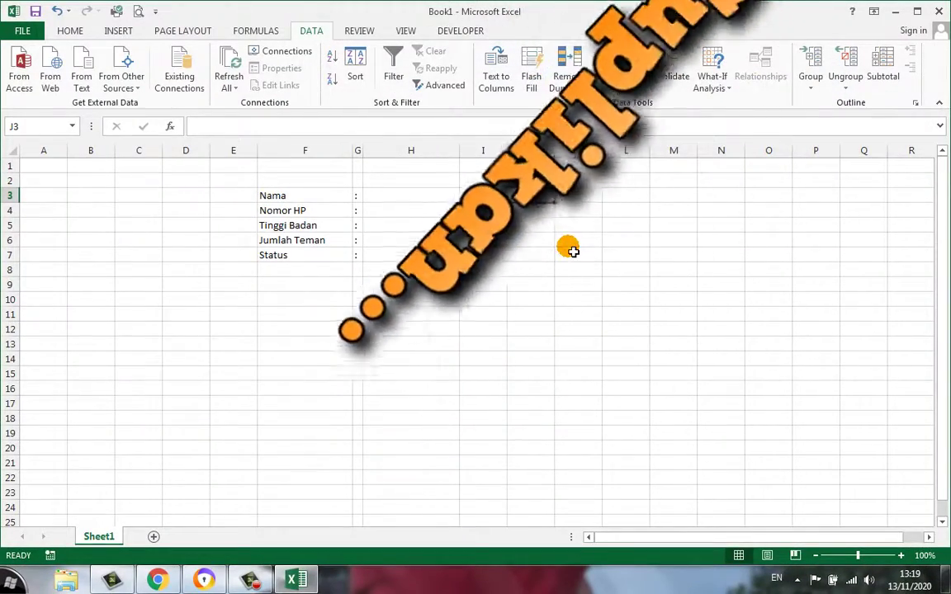
# Type the note 'nama tidak boleh lebih dari 30 kara' into J3, then return to the desktop
pyautogui.write('nama ti')
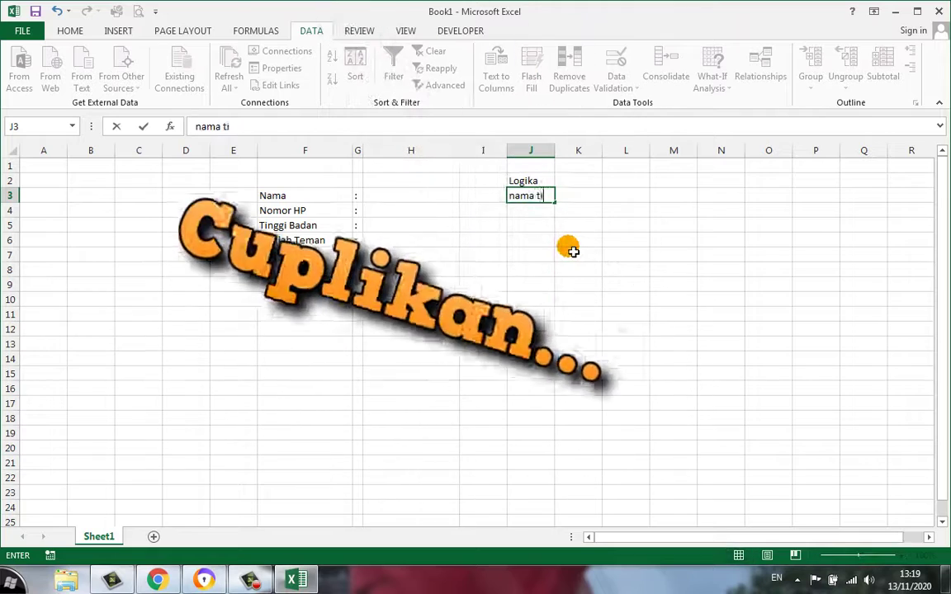
pyautogui.write('dak boleh lebih dari ')
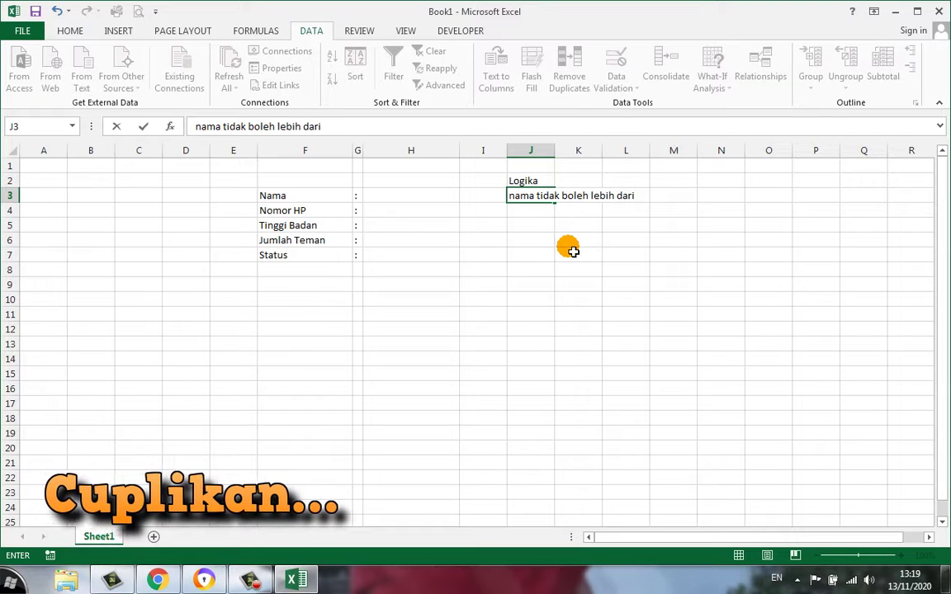
pyautogui.write('30 hur')
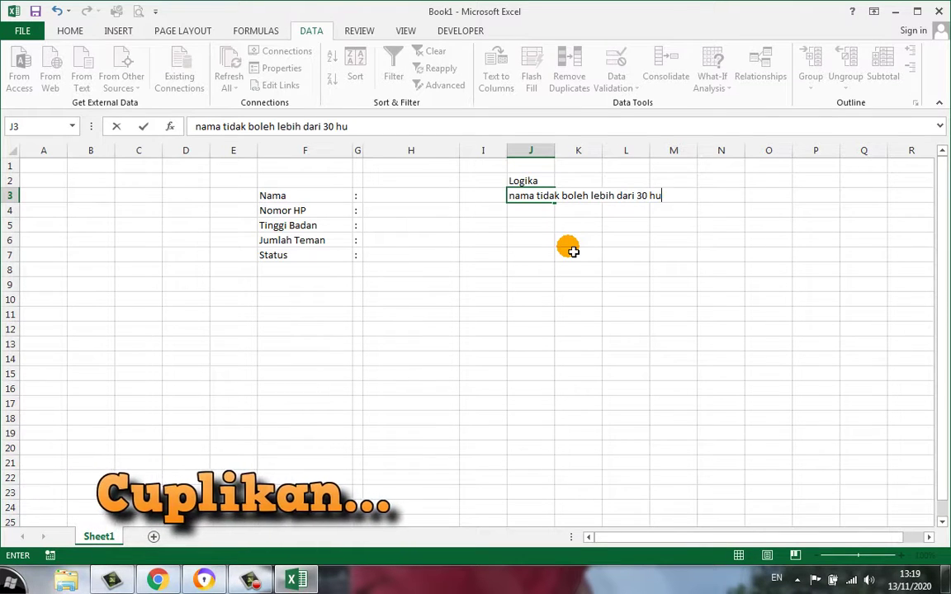
pyautogui.press('BackSpace')
pyautogui.press('BackSpace')
pyautogui.press('BackSpace')
pyautogui.press('BackSpace')
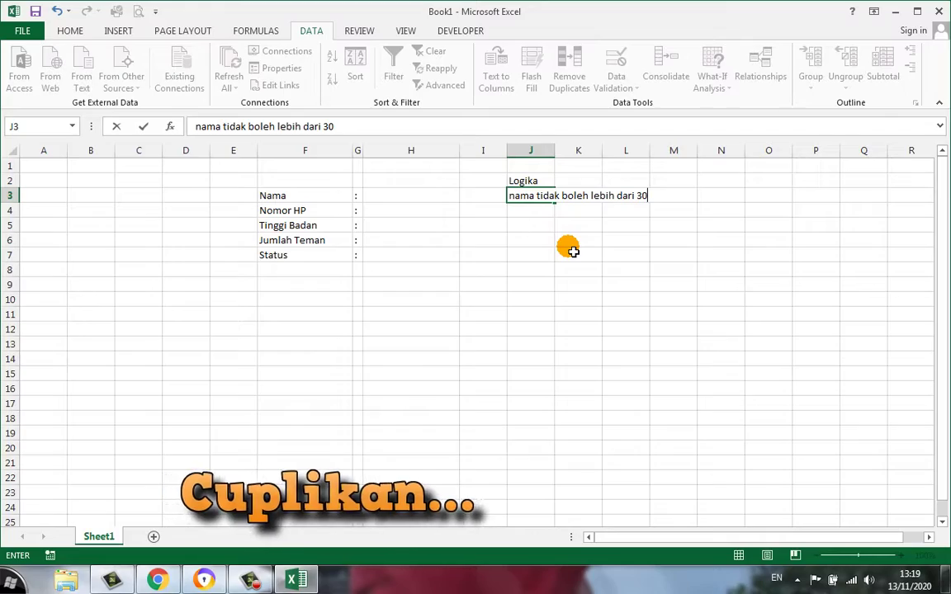
pyautogui.write('c')
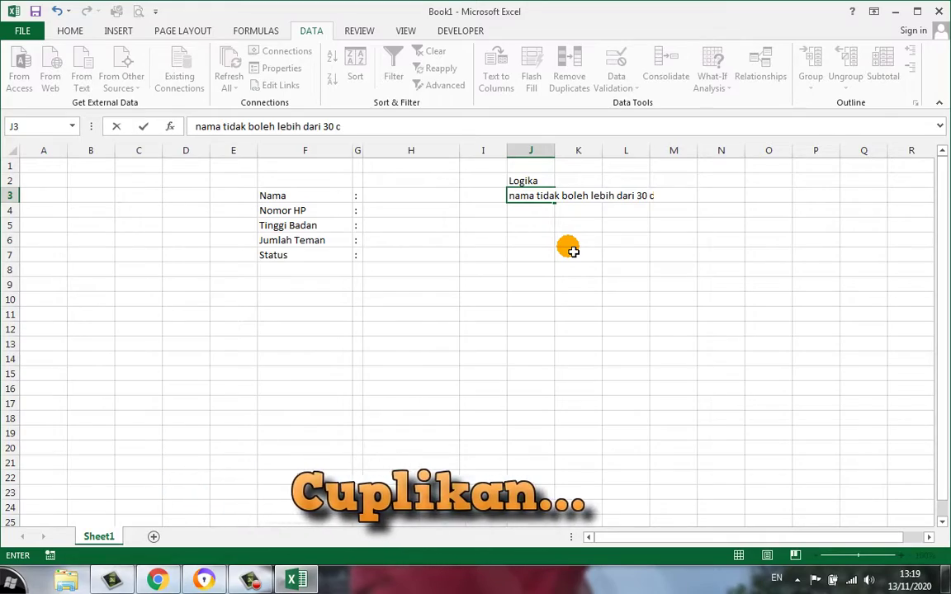
pyautogui.press('BackSpace')
pyautogui.press('BackSpace')
pyautogui.write('kara')
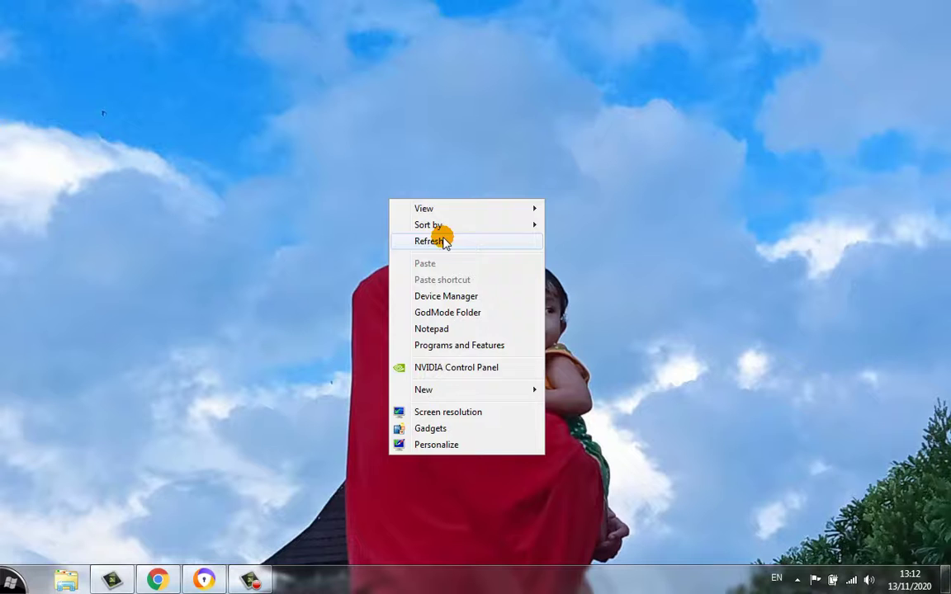
pyautogui.click(440, 239)
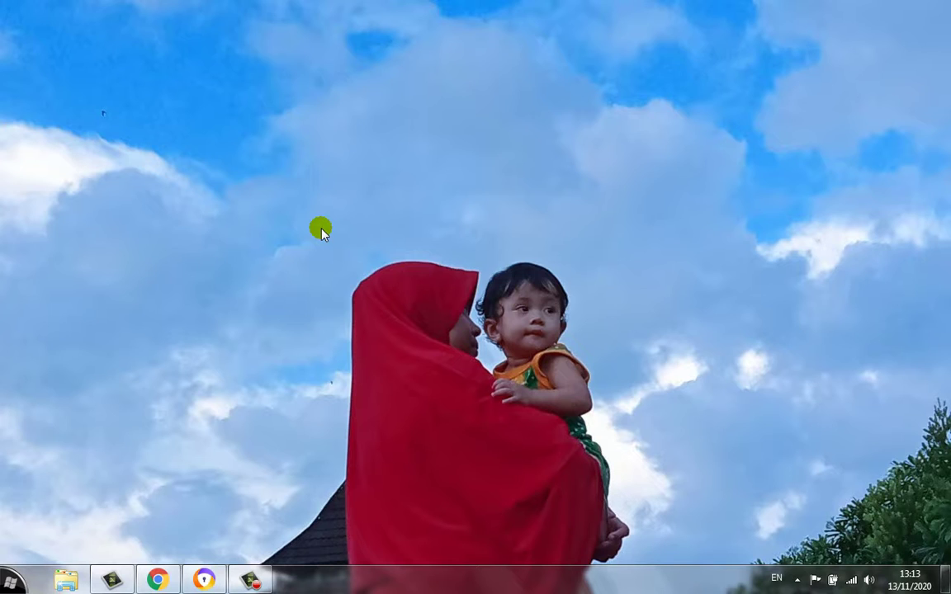
# Refresh the desktop, launch Excel into blank Book1, and bring up the Data tab
pyautogui.rightClick(373, 150)
pyautogui.click(424, 195)
pyautogui.click(424, 41)
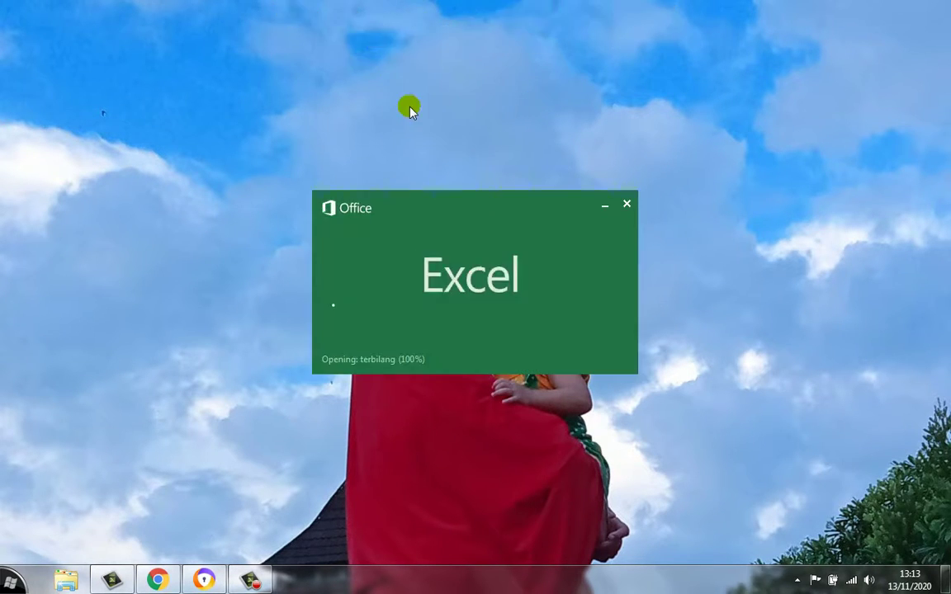
pyautogui.click(300, 225)
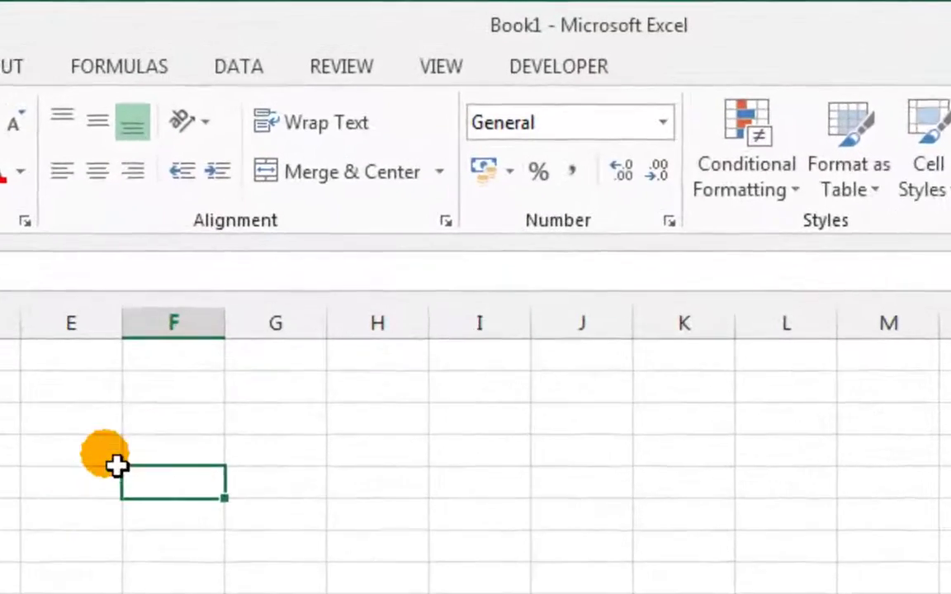
pyautogui.click(227, 196)
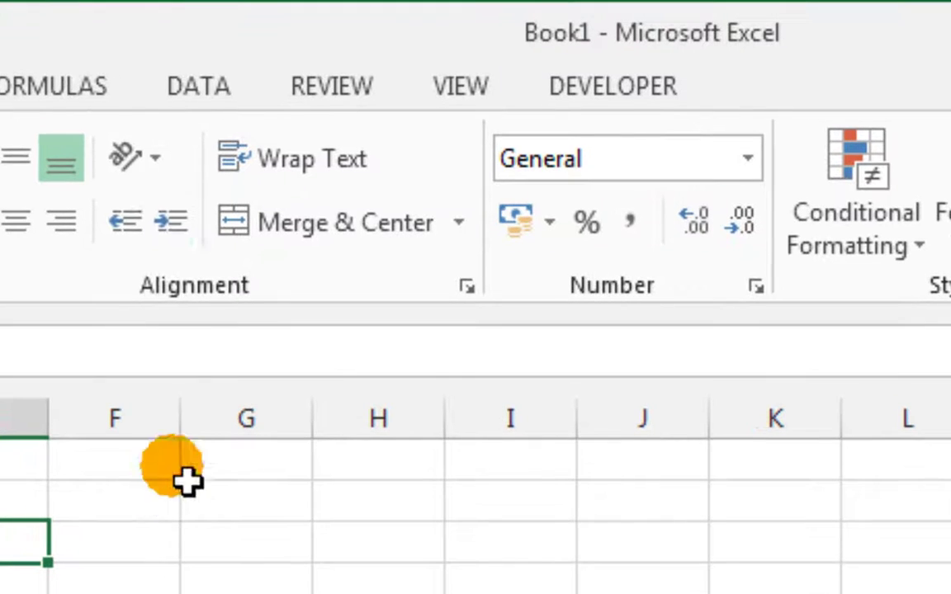
pyautogui.click(192, 91)
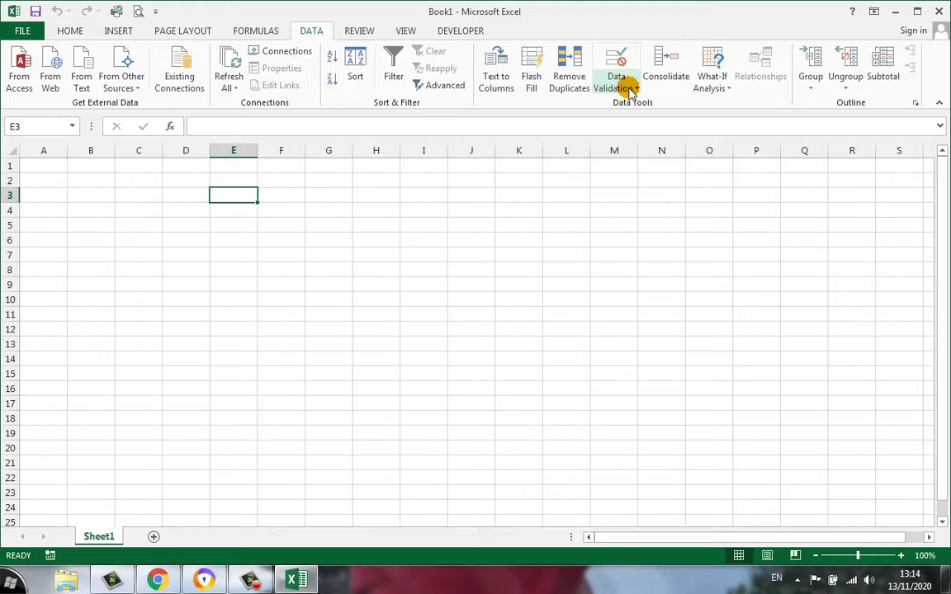
# Widen column F on the empty Sheet1 to 17.57 (128 pixels)
pyautogui.rightClick(629, 89)
pyautogui.click(566, 205)
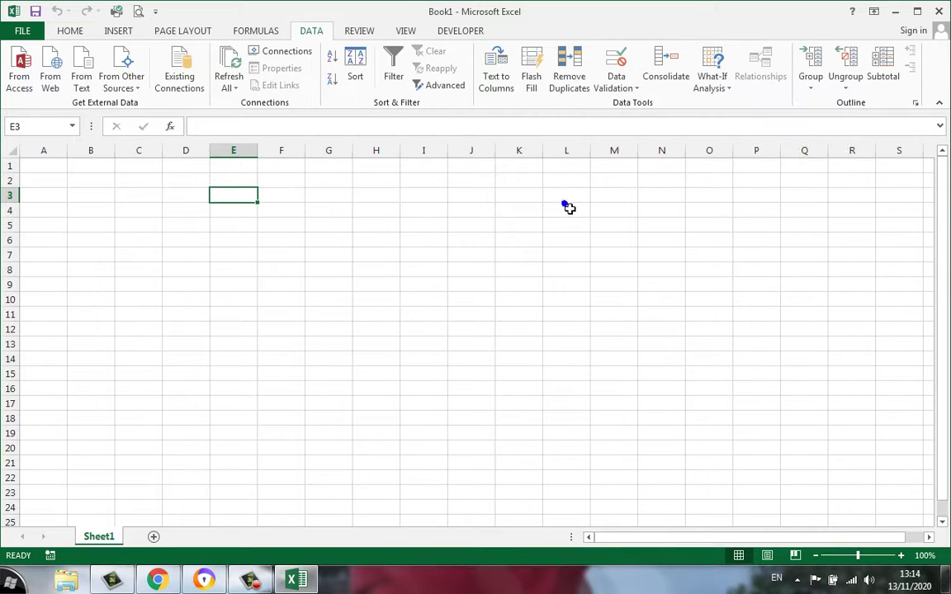
pyautogui.click(437, 213)
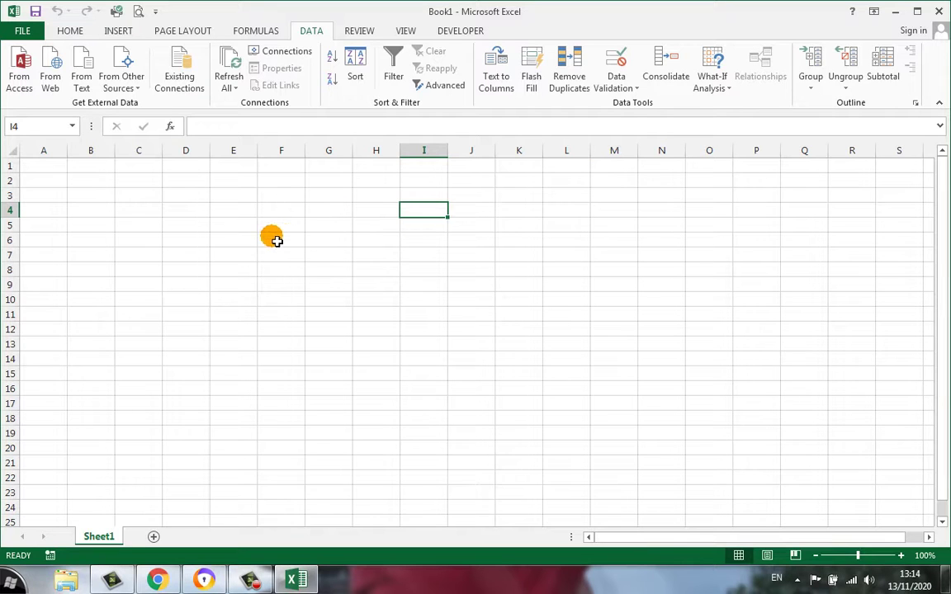
pyautogui.click(243, 210)
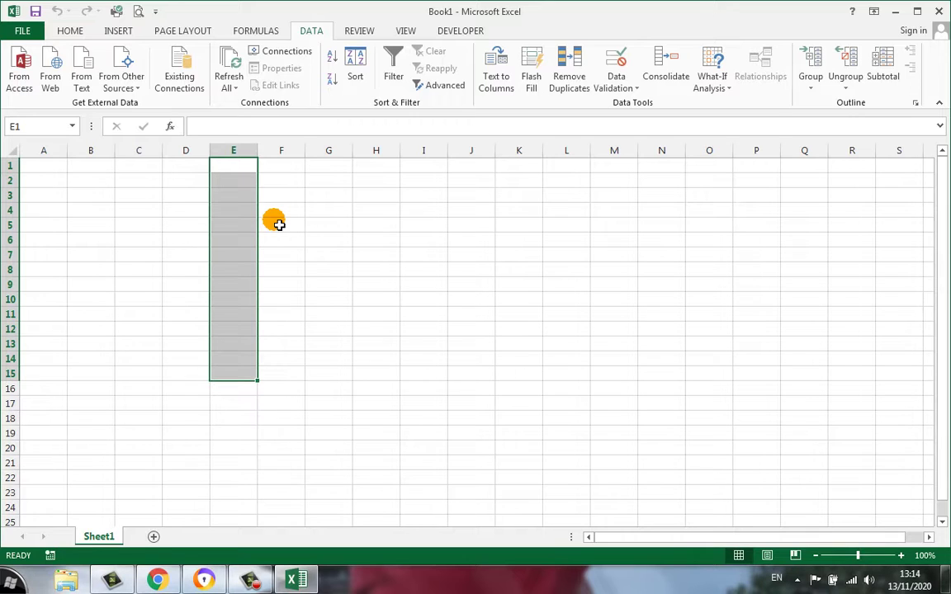
pyautogui.click(290, 224)
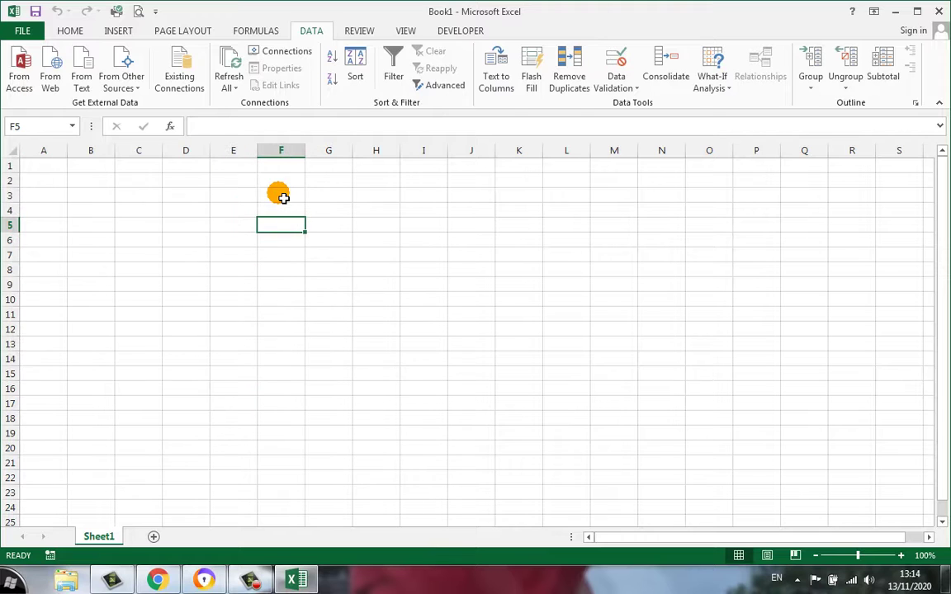
pyautogui.click(282, 196)
pyautogui.moveTo(312, 162); pyautogui.dragTo(351, 161)
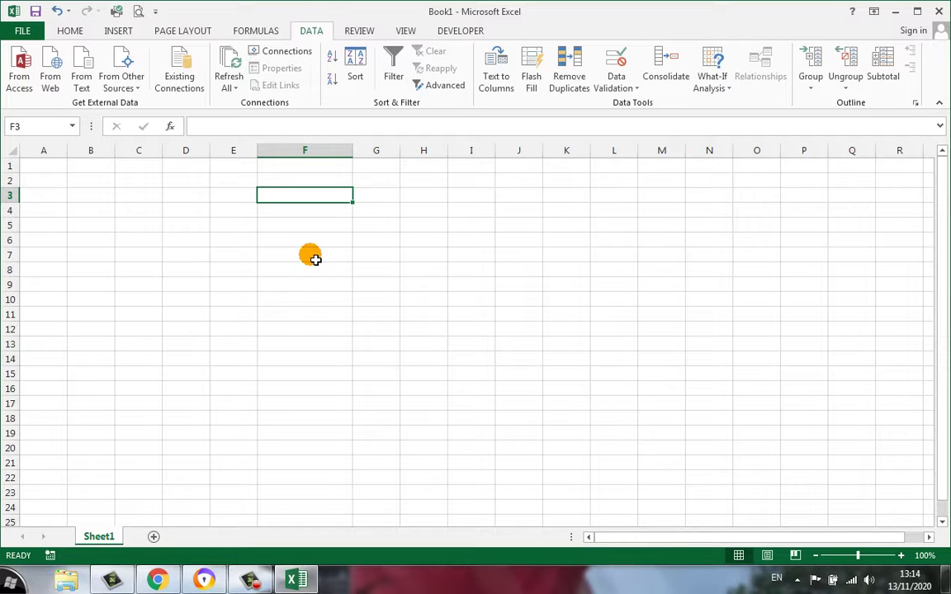
# Enter the labels nama, Nomor HP, Tinggi Badan, Jumlah Teman and Status down F3:F7
pyautogui.write('nama')
pyautogui.press('Return')
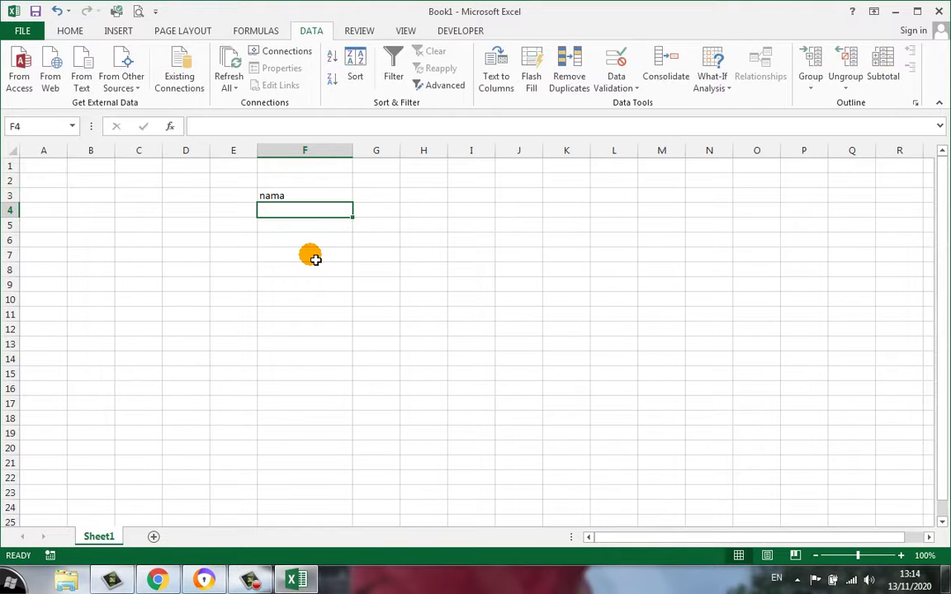
pyautogui.write('Nomor HP')
pyautogui.press('Return')
pyautogui.write('Tinggi Bad')
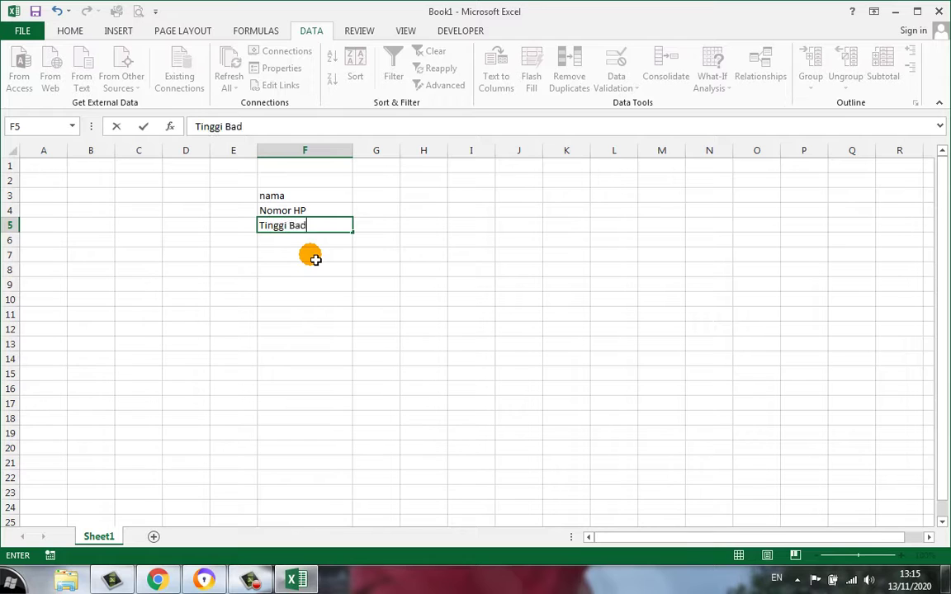
pyautogui.write('an')
pyautogui.press('Return')
pyautogui.write('Jumlah Teman')
pyautogui.press('Return')
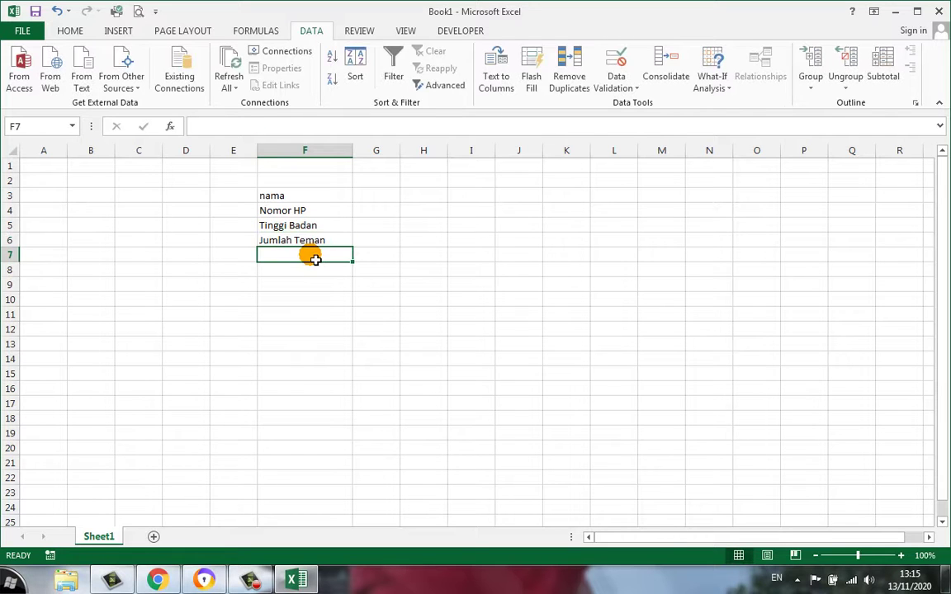
pyautogui.write('Status')
pyautogui.press('Return')
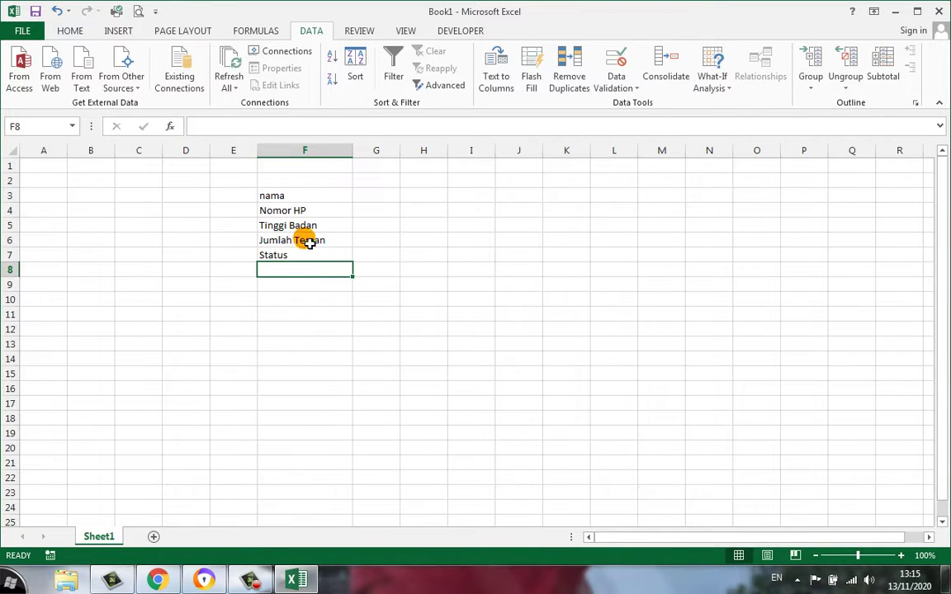
# Capitalise the F3 label to 'Nama' and widen column G
pyautogui.click(303, 196)
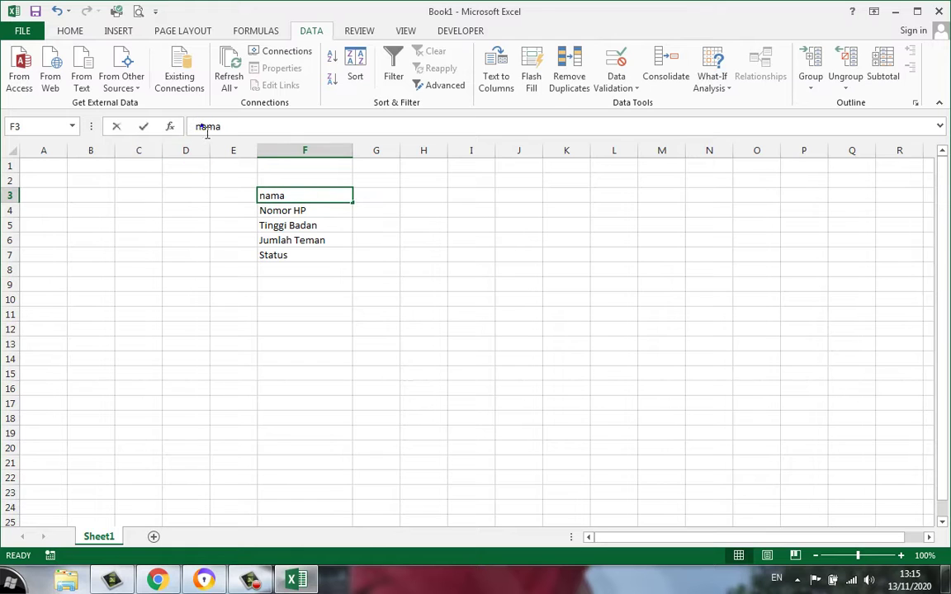
pyautogui.moveTo(201, 126); pyautogui.dragTo(194, 126)
pyautogui.write('N')
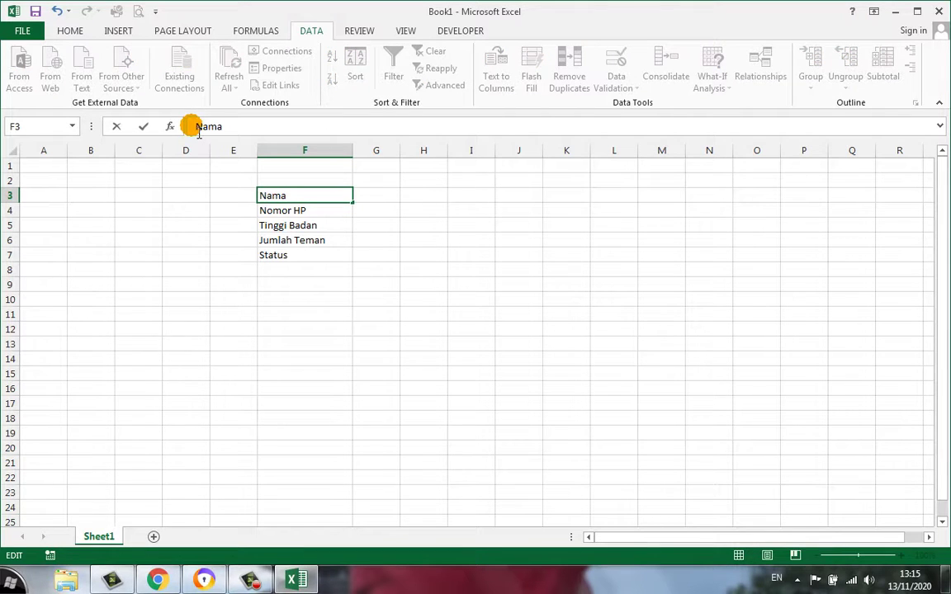
pyautogui.press('Return')
pyautogui.moveTo(401, 150); pyautogui.dragTo(432, 151)
pyautogui.click(406, 289)
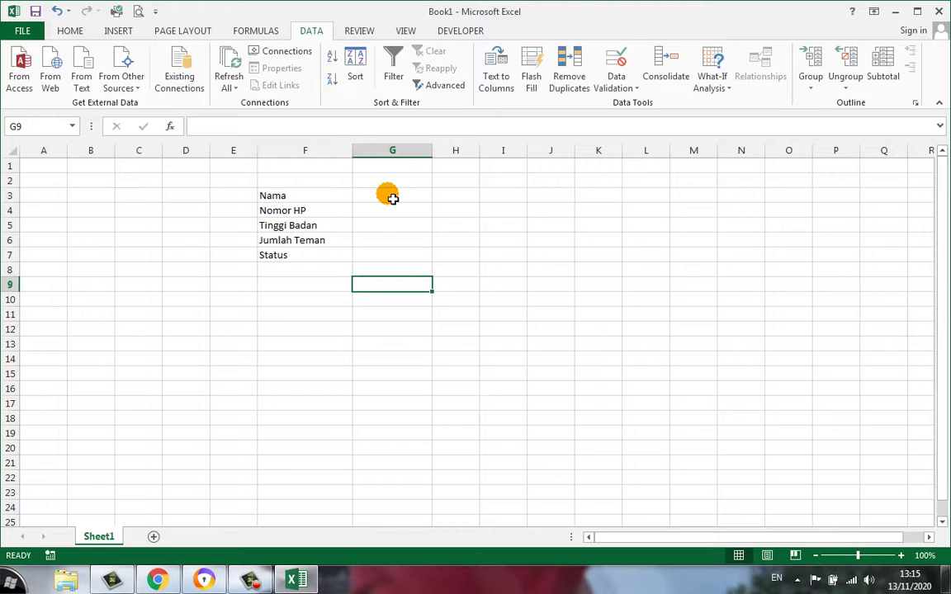
# Put a colon in G3 and fill it down through G7
pyautogui.moveTo(273, 213); pyautogui.dragTo(417, 256)
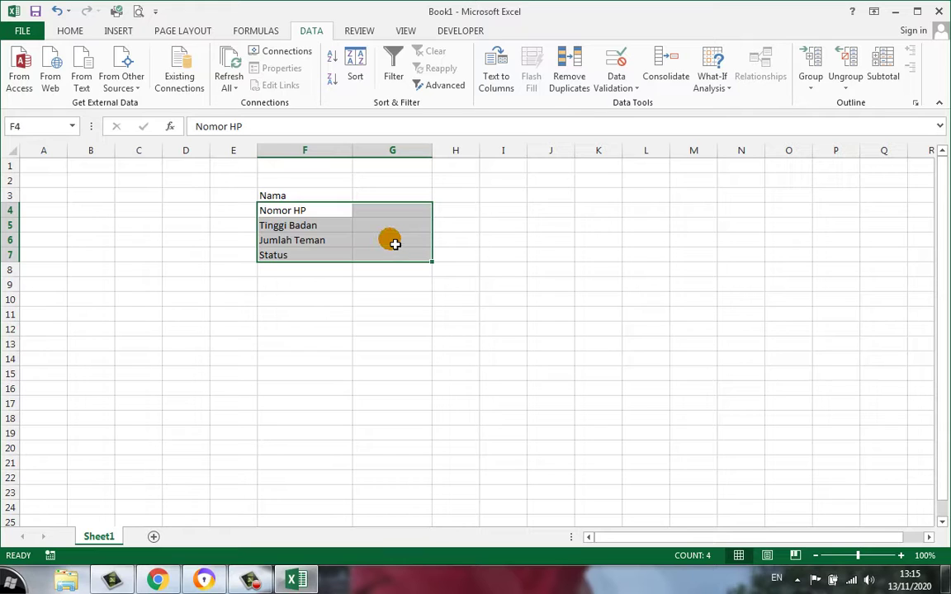
pyautogui.moveTo(291, 196); pyautogui.dragTo(386, 201)
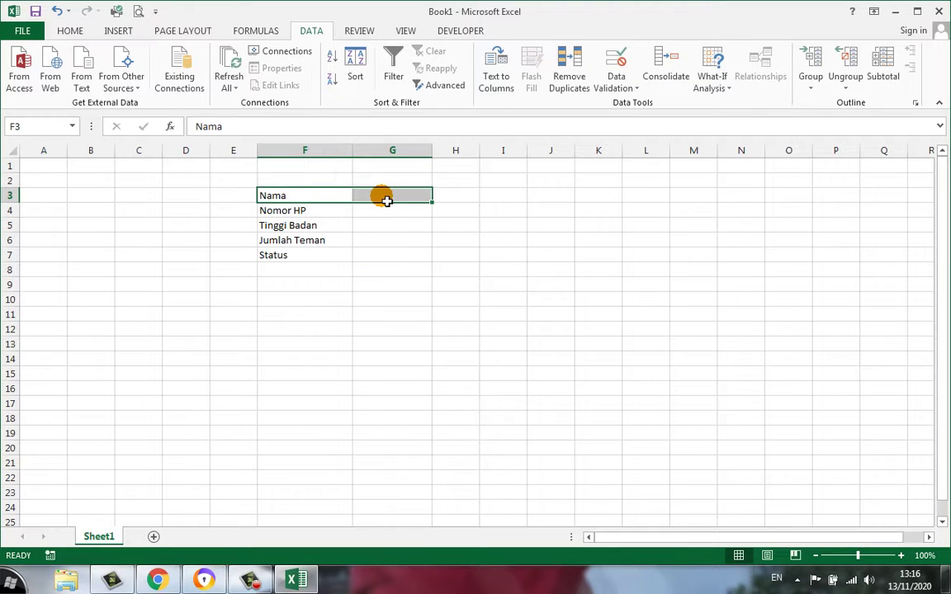
pyautogui.click(387, 201)
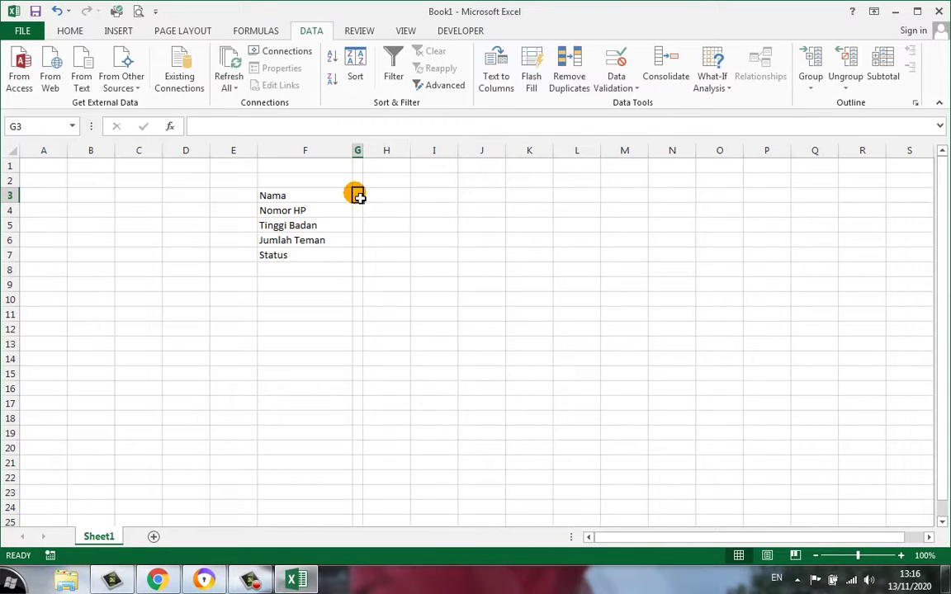
pyautogui.write(':')
pyautogui.press('Return')
pyautogui.click(359, 198)
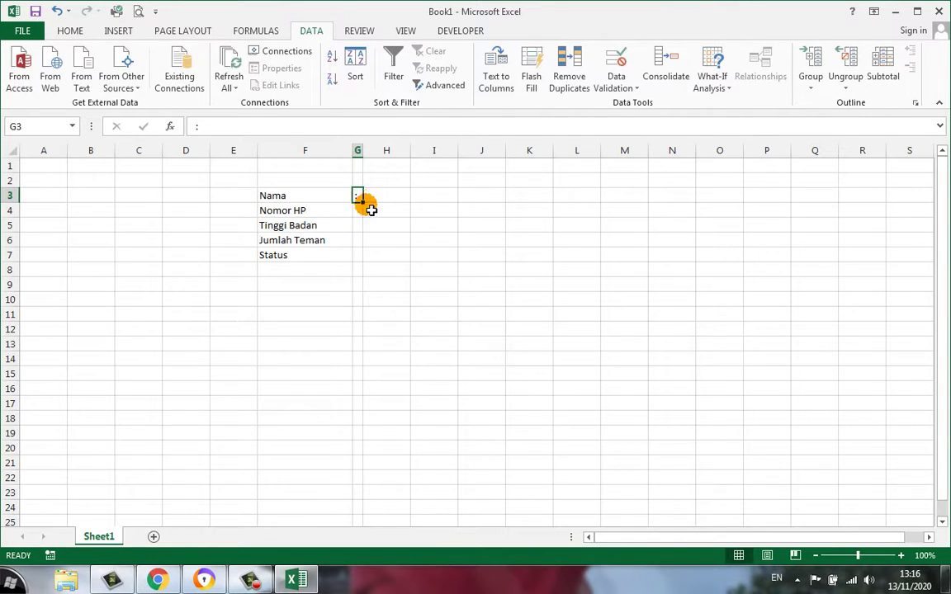
pyautogui.moveTo(363, 204); pyautogui.dragTo(363, 258)
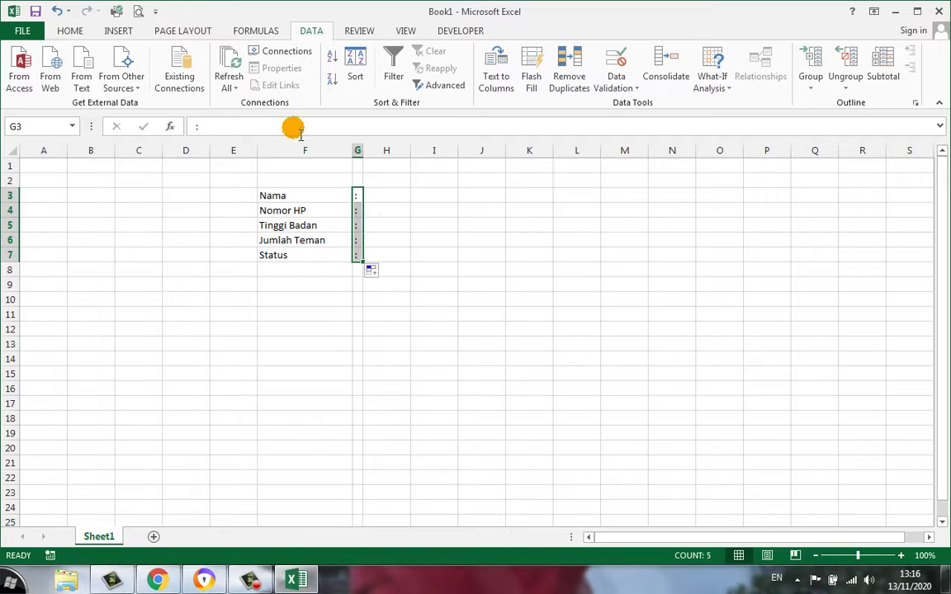
# Widen column H and select H3, the Nama answer cell
pyautogui.click(462, 226)
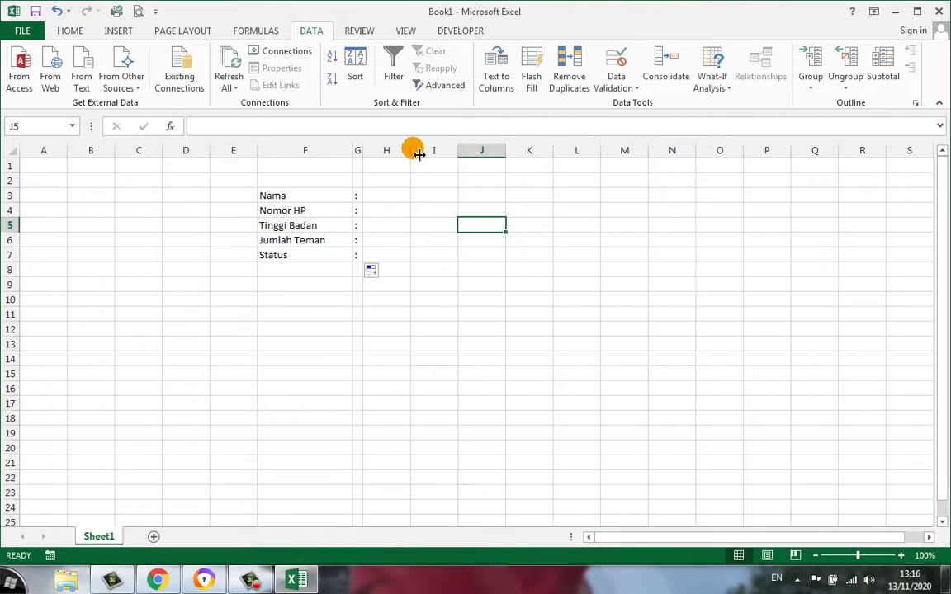
pyautogui.moveTo(412, 150); pyautogui.dragTo(459, 151)
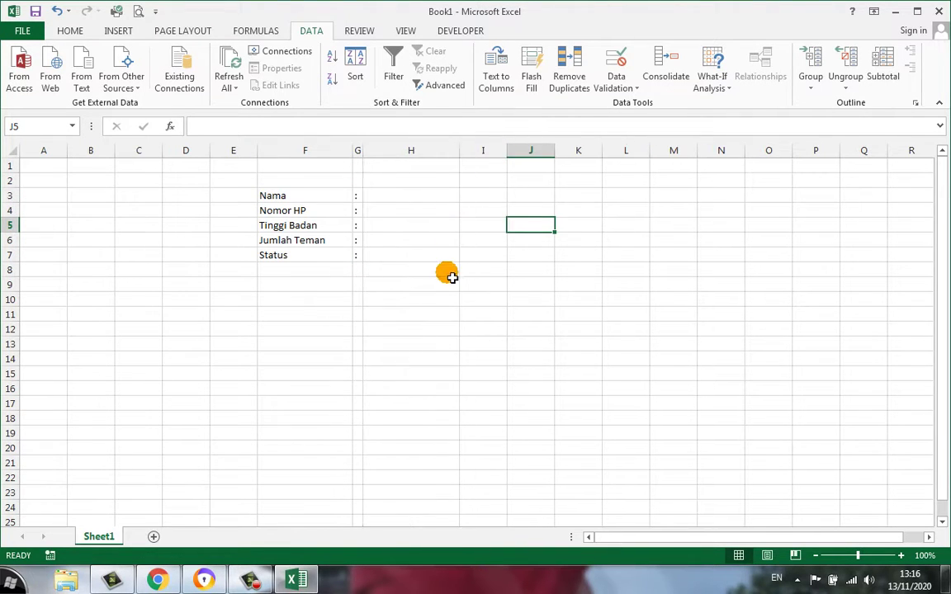
pyautogui.click(411, 197)
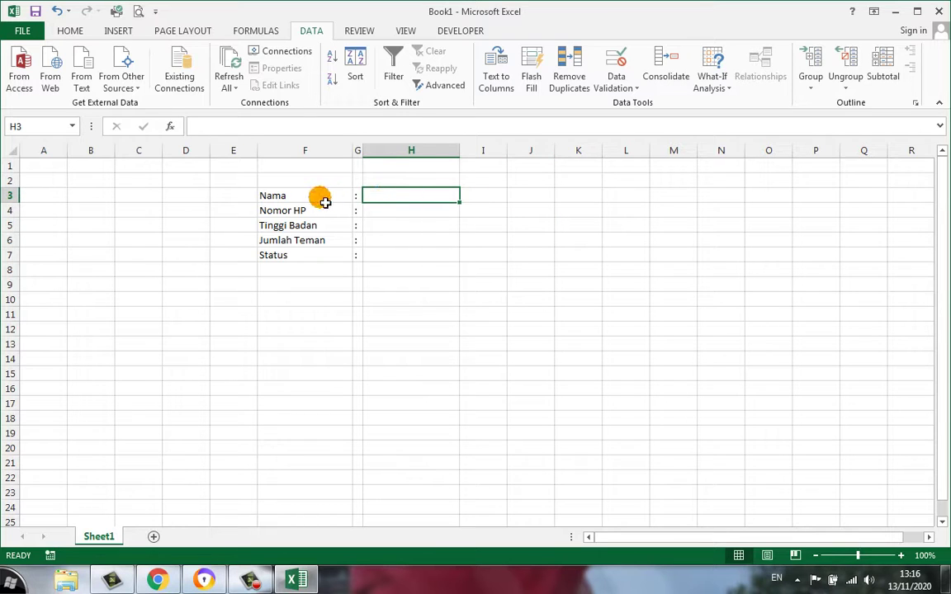
pyautogui.click(307, 198)
pyautogui.click(402, 202)
pyautogui.click(402, 202)
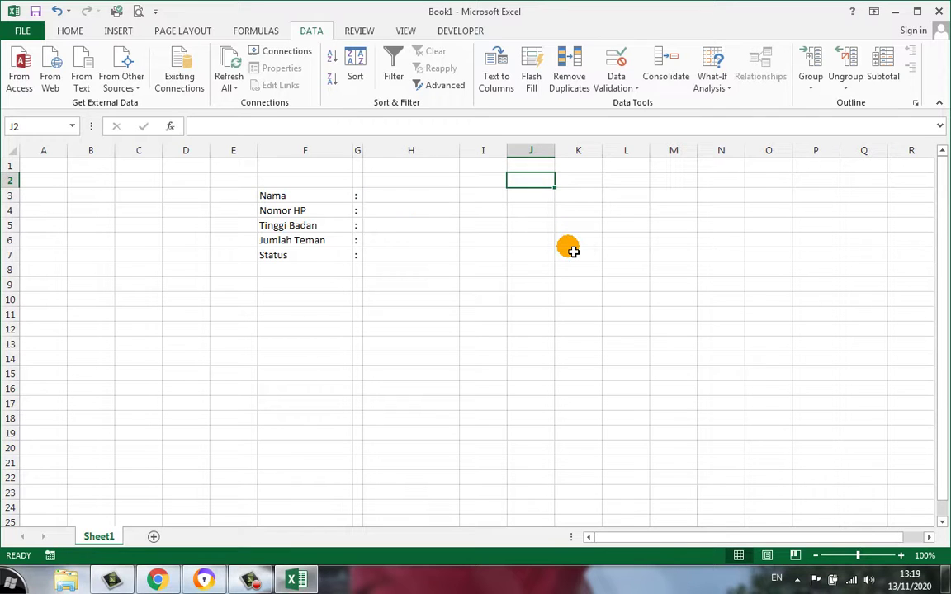
# Enter 'Logika' in J2 and 'nama tidak boleh lebih dari 30 karakter' in J3
pyautogui.write('Logika')
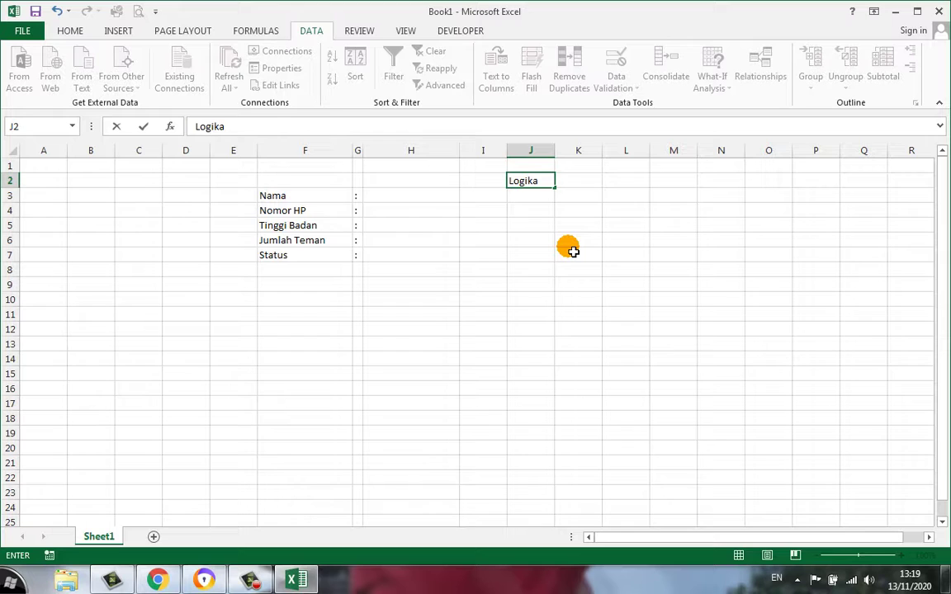
pyautogui.press('Return')
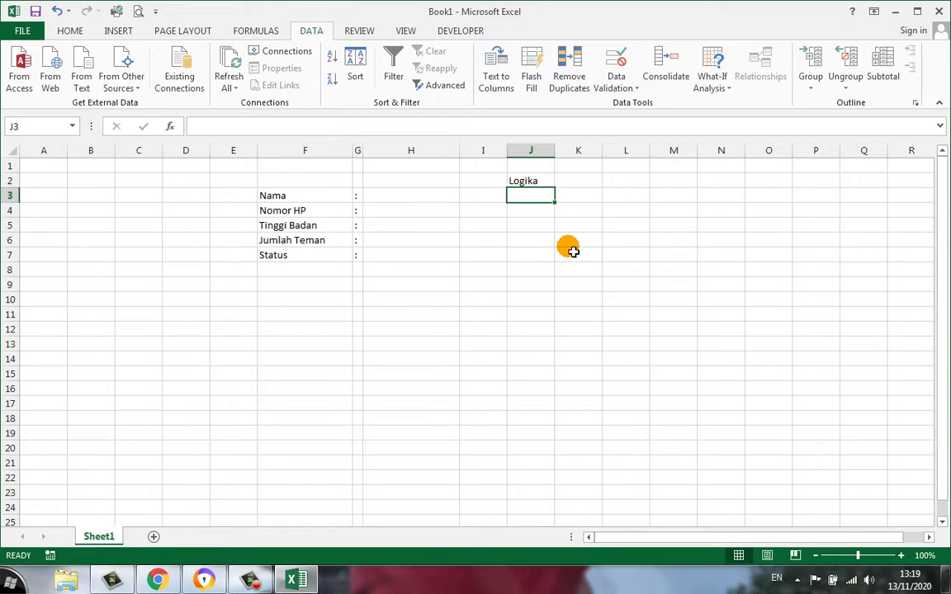
pyautogui.write('n')
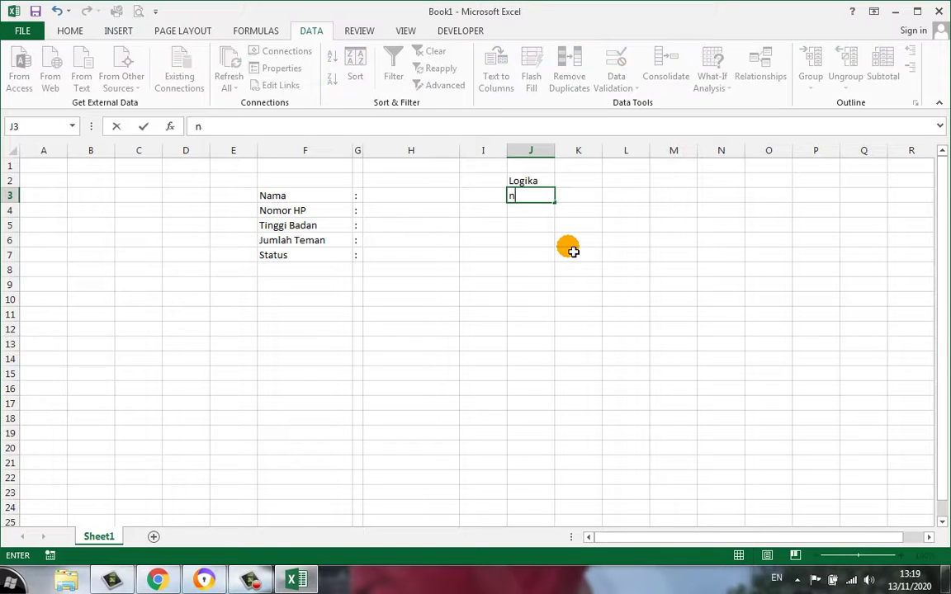
pyautogui.write('ama tidak bol')
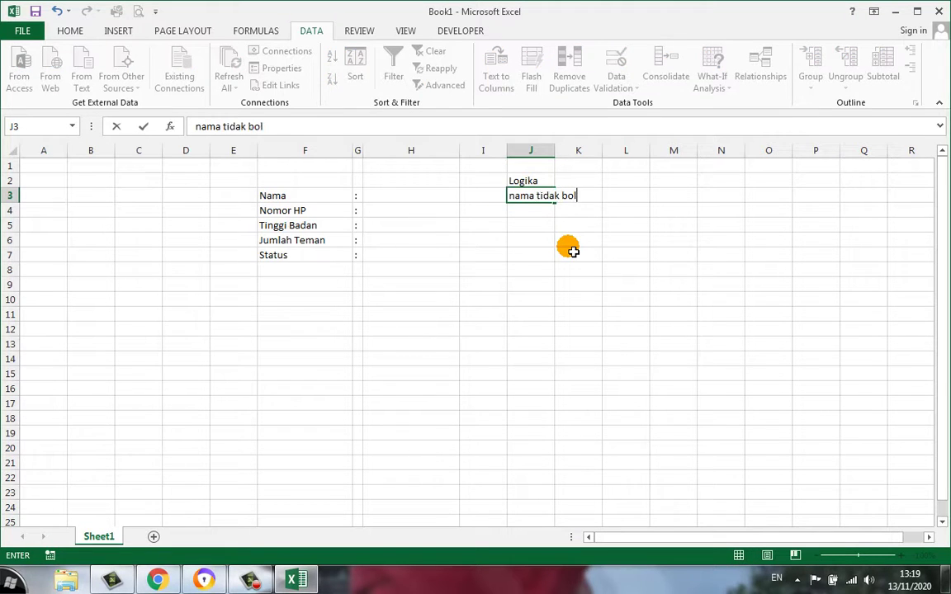
pyautogui.write('eh lebih dari ')
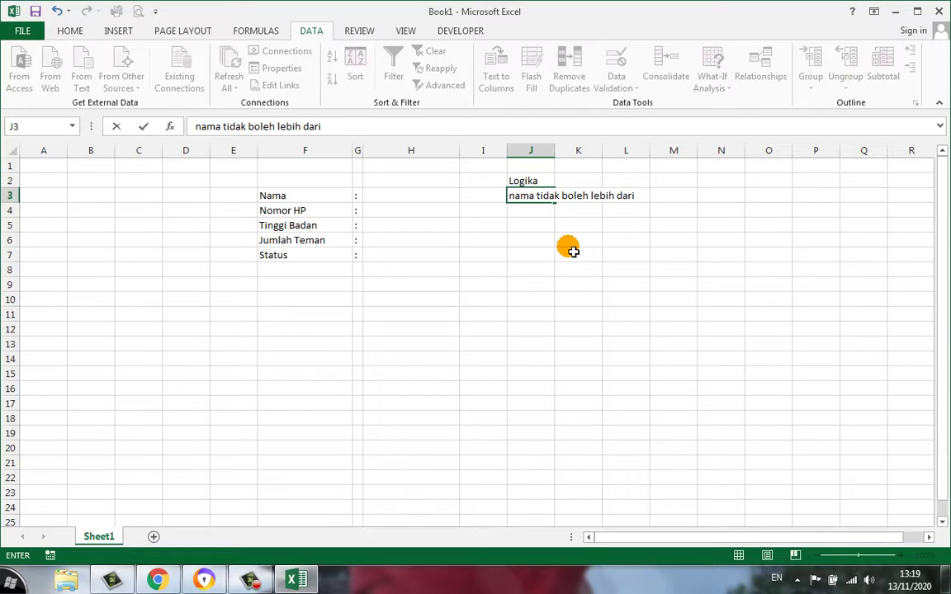
pyautogui.write('30 hur')
pyautogui.press('BackSpace')
pyautogui.press('BackSpace')
pyautogui.press('BackSpace')
pyautogui.press('BackSpace')
pyautogui.write('c')
pyautogui.press('BackSpace')
pyautogui.write('karakter')
pyautogui.press('Return')
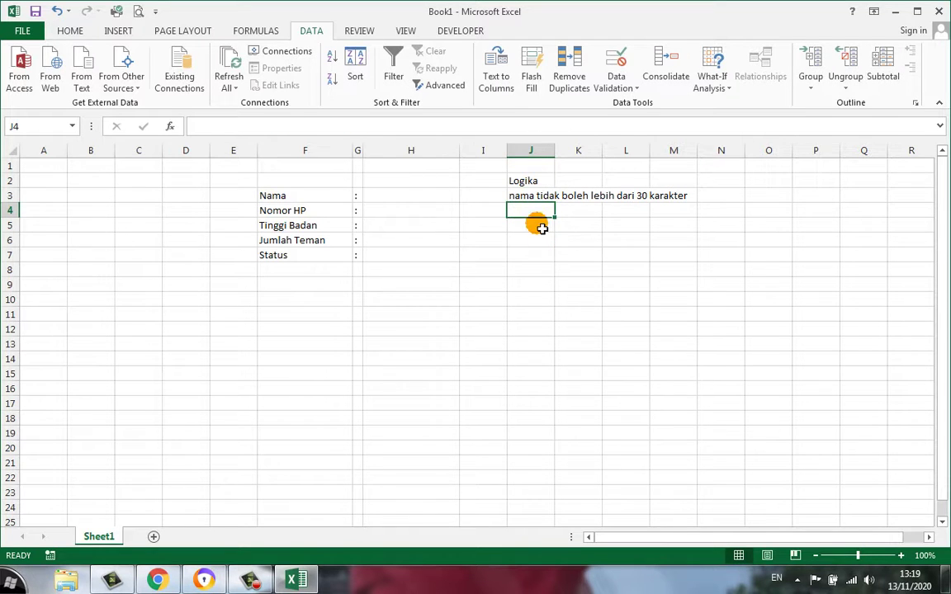
pyautogui.click(533, 197)
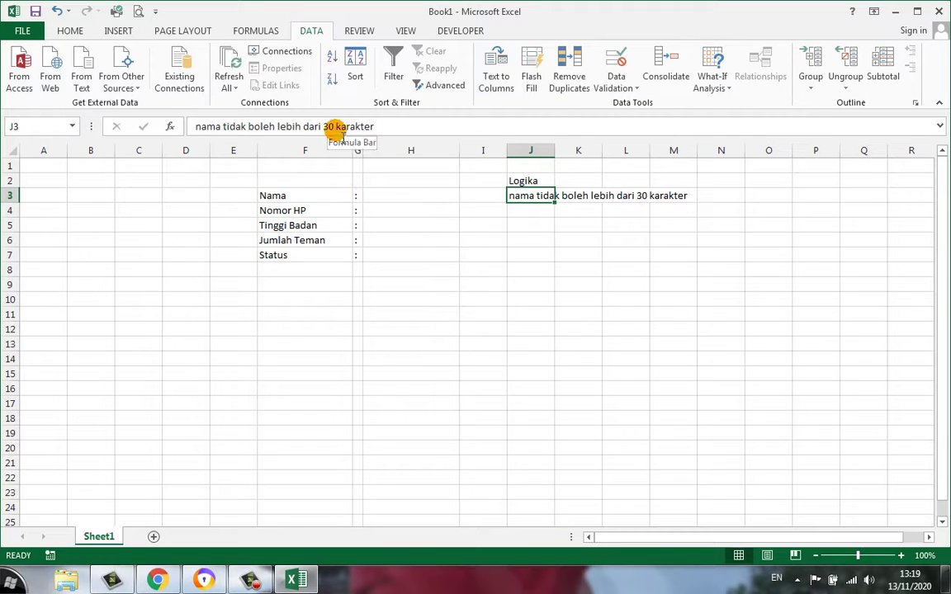
pyautogui.click(453, 217)
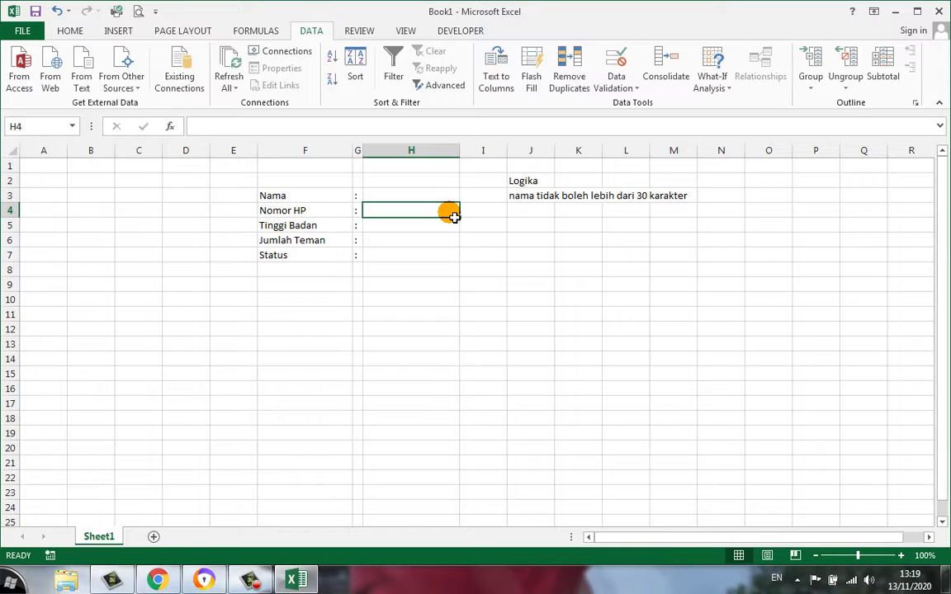
pyautogui.click(417, 257)
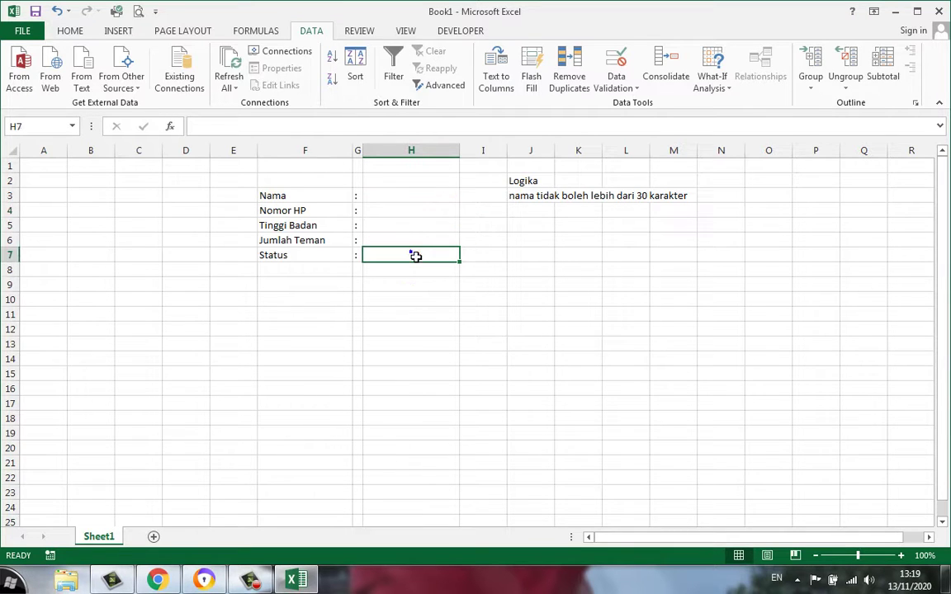
pyautogui.click(417, 256)
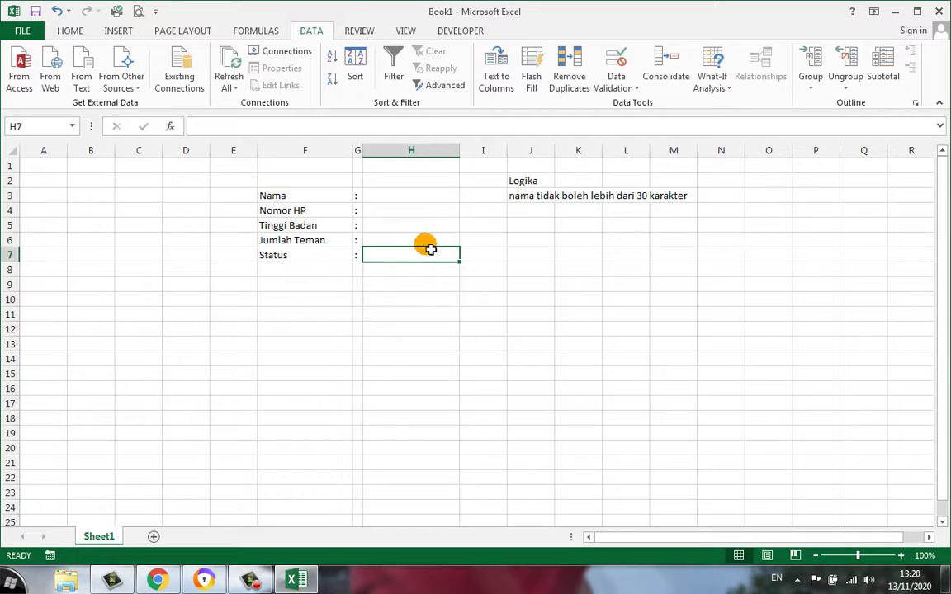
pyautogui.click(513, 198)
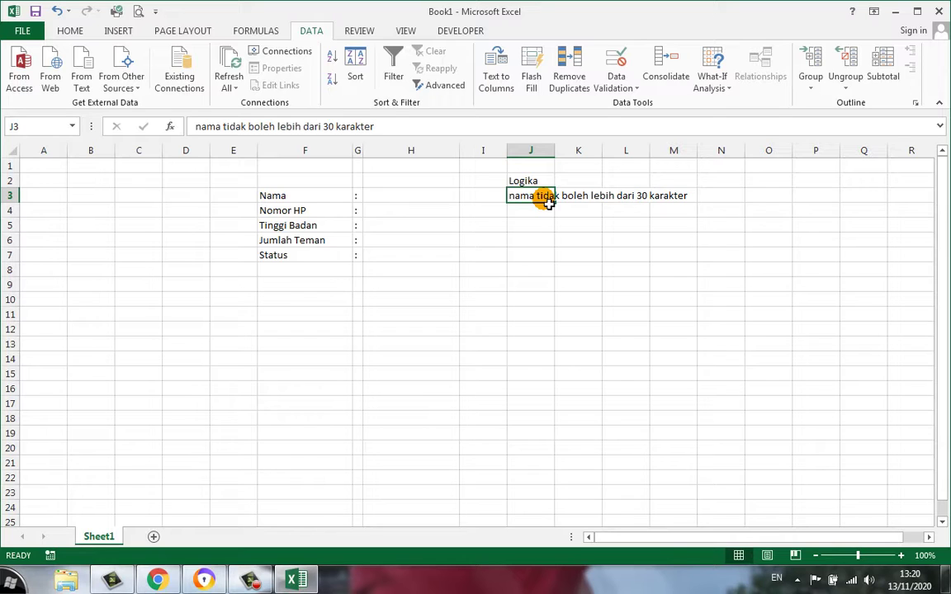
pyautogui.click(418, 196)
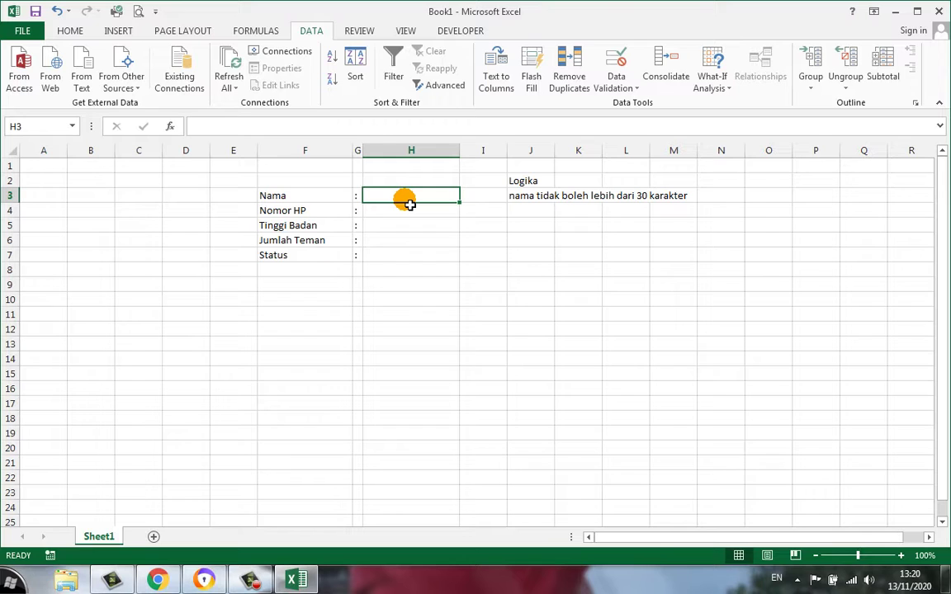
pyautogui.click(520, 196)
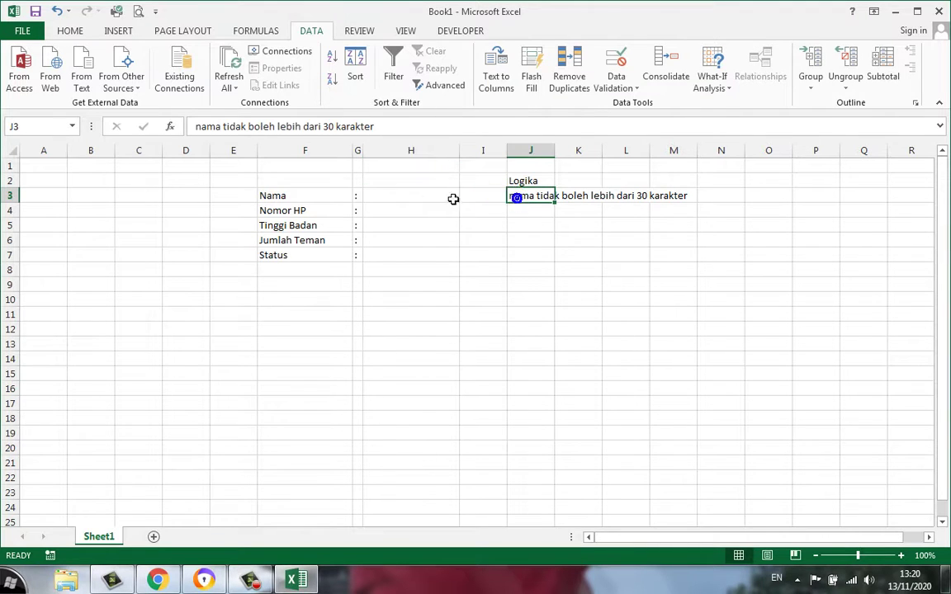
pyautogui.click(406, 204)
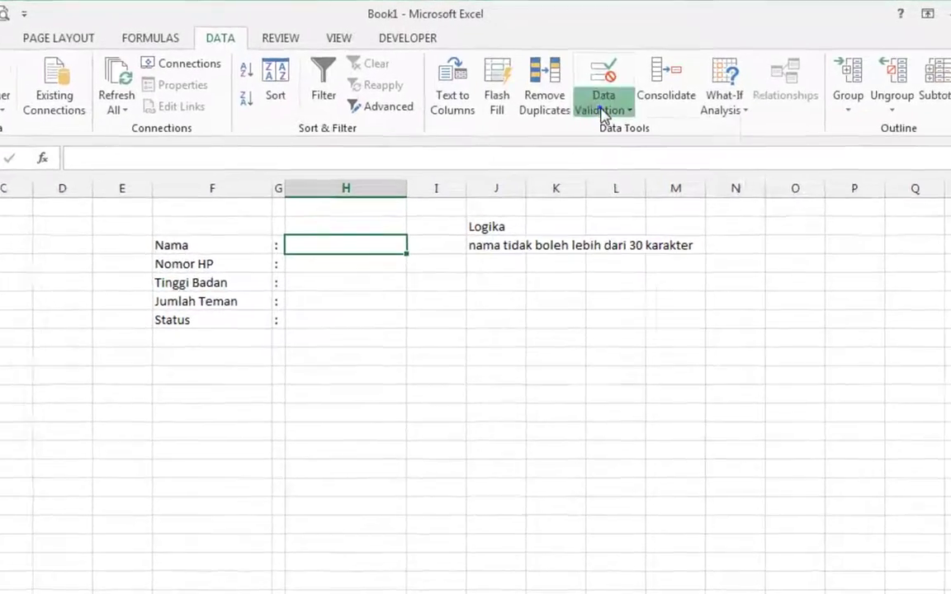
pyautogui.click(612, 95)
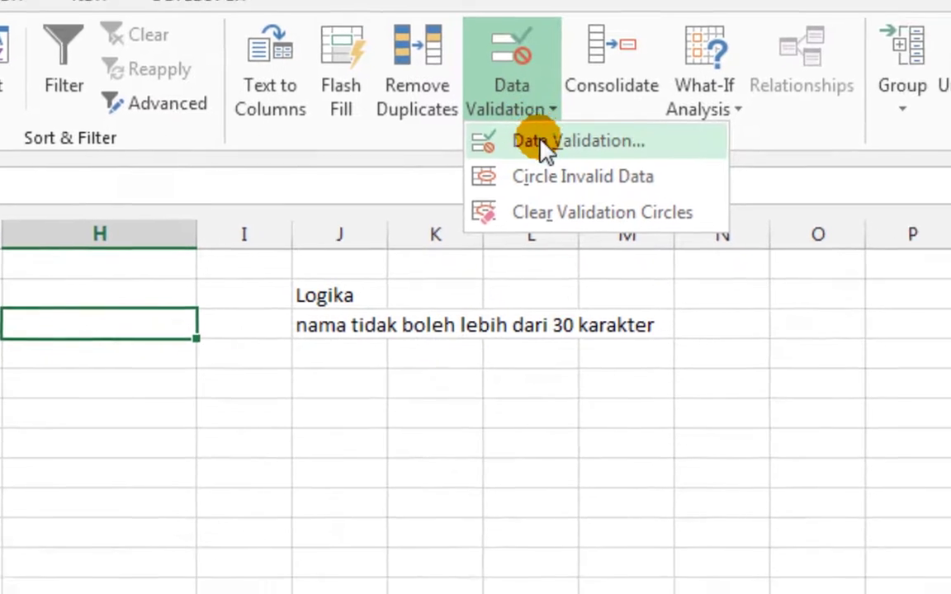
pyautogui.click(588, 206)
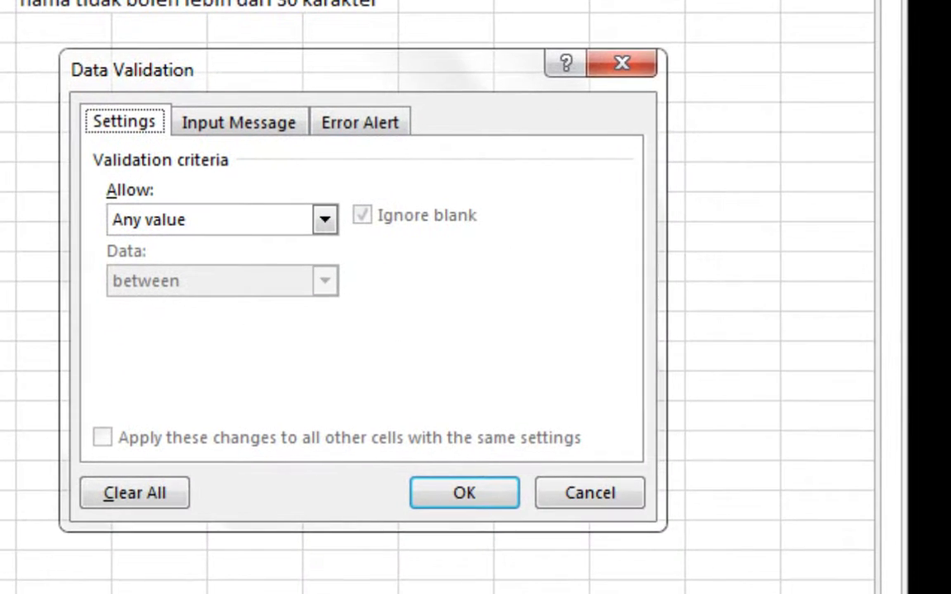
pyautogui.moveTo(302, 101); pyautogui.dragTo(53, 102)
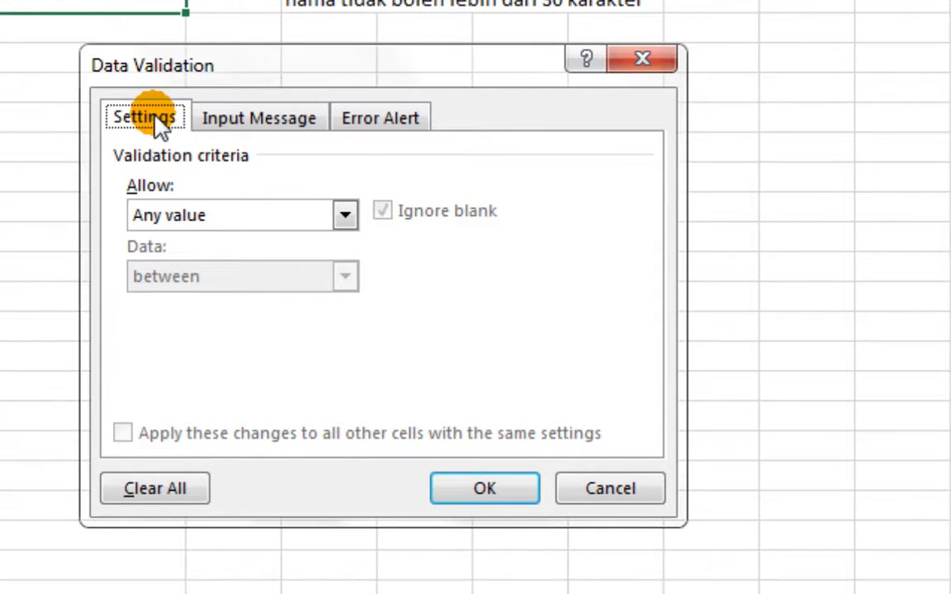
pyautogui.click(278, 136)
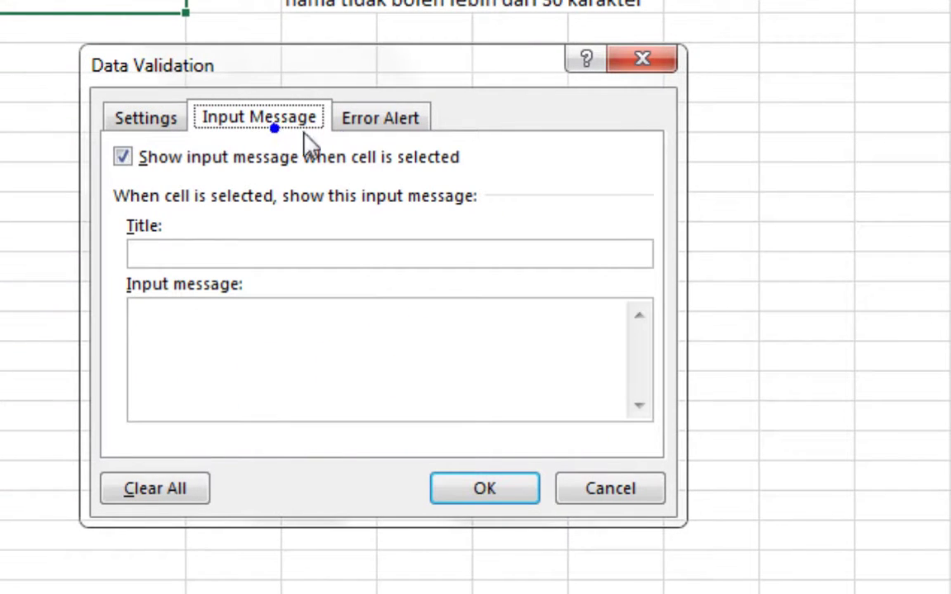
pyautogui.click(388, 122)
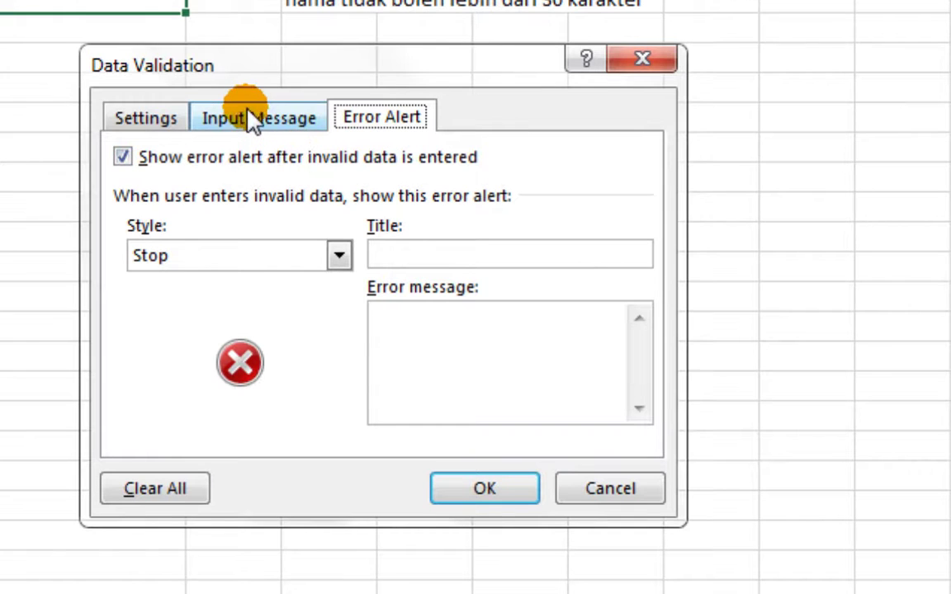
pyautogui.click(222, 122)
pyautogui.click(354, 136)
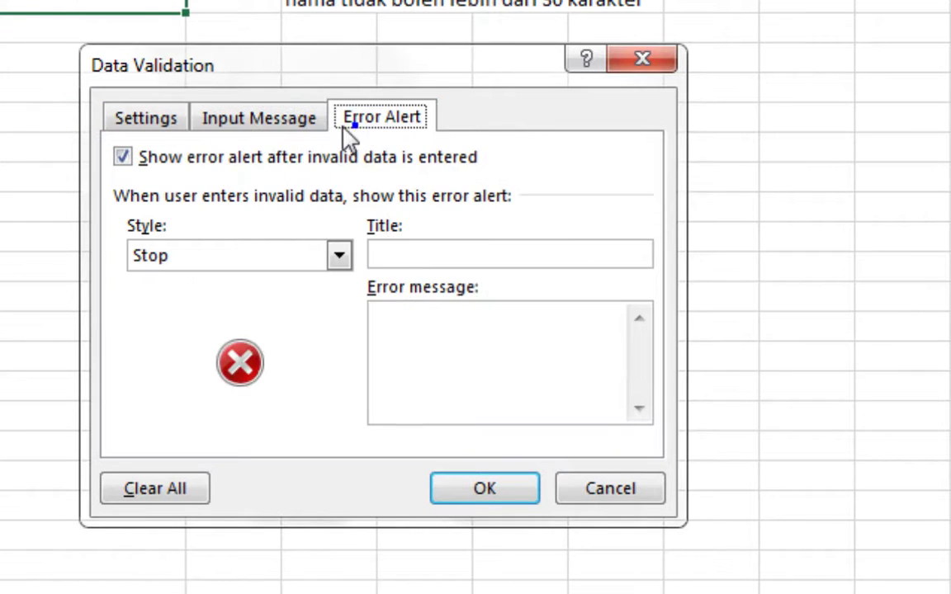
pyautogui.click(304, 132)
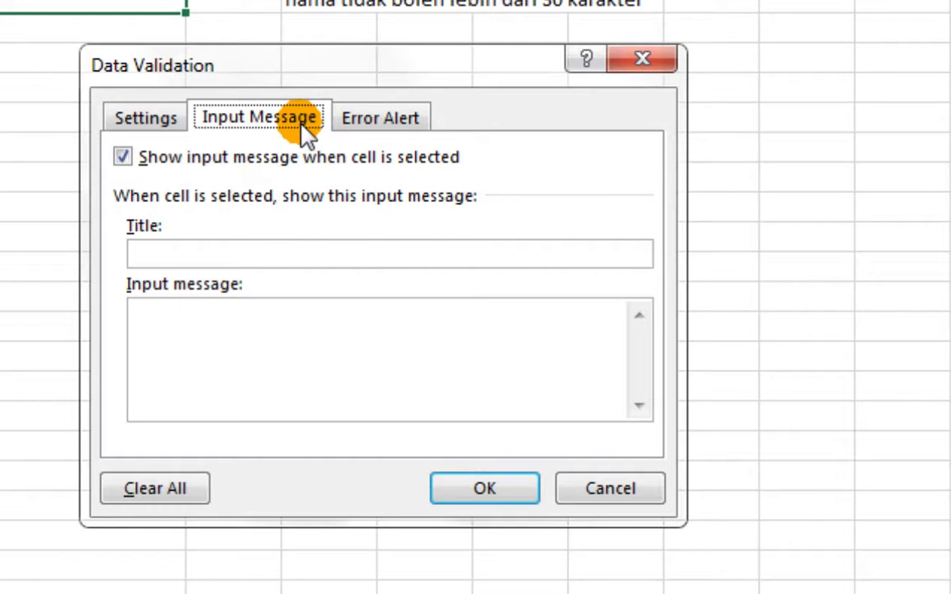
pyautogui.click(167, 116)
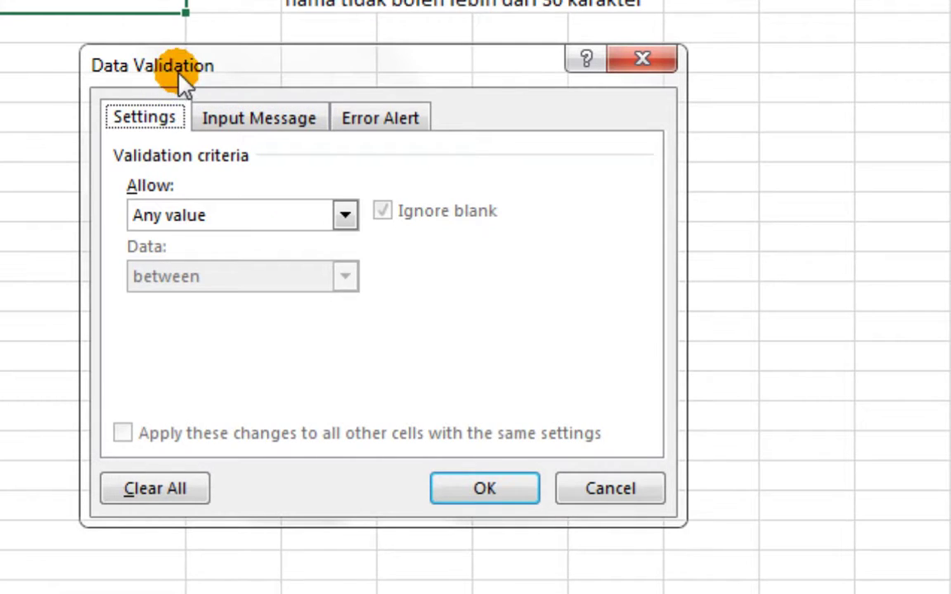
pyautogui.moveTo(179, 72); pyautogui.dragTo(133, 86)
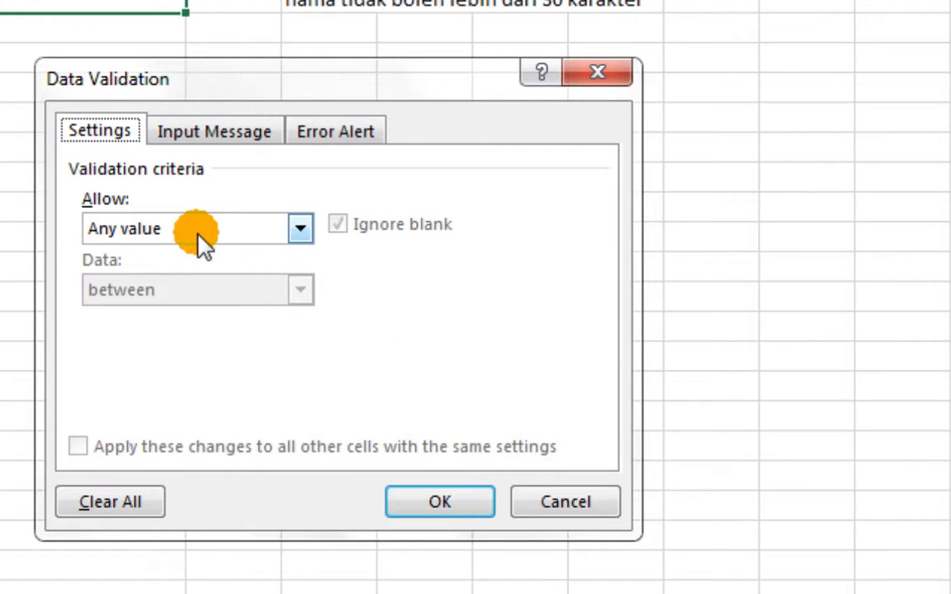
pyautogui.click(459, 501)
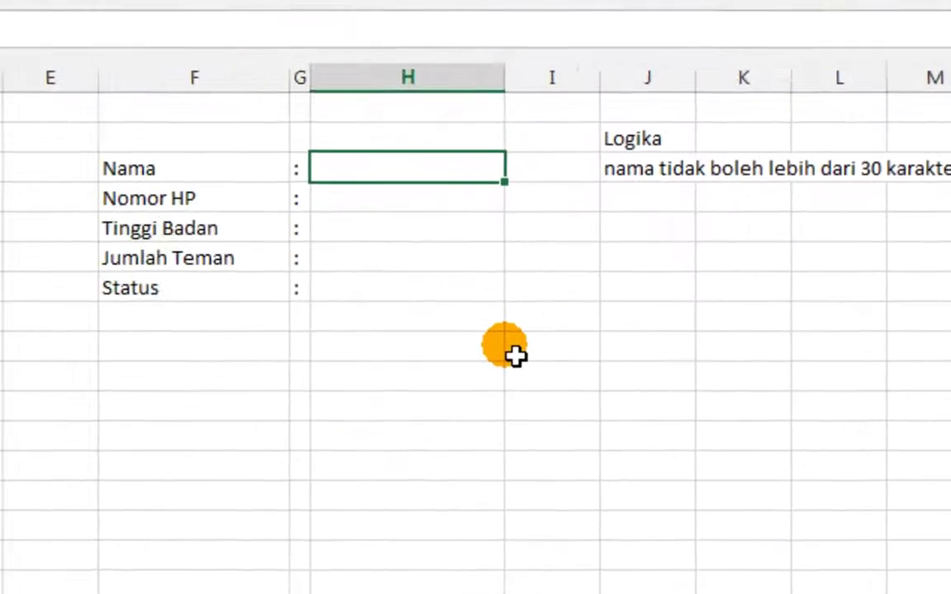
pyautogui.write('78978gkjghjkg ')
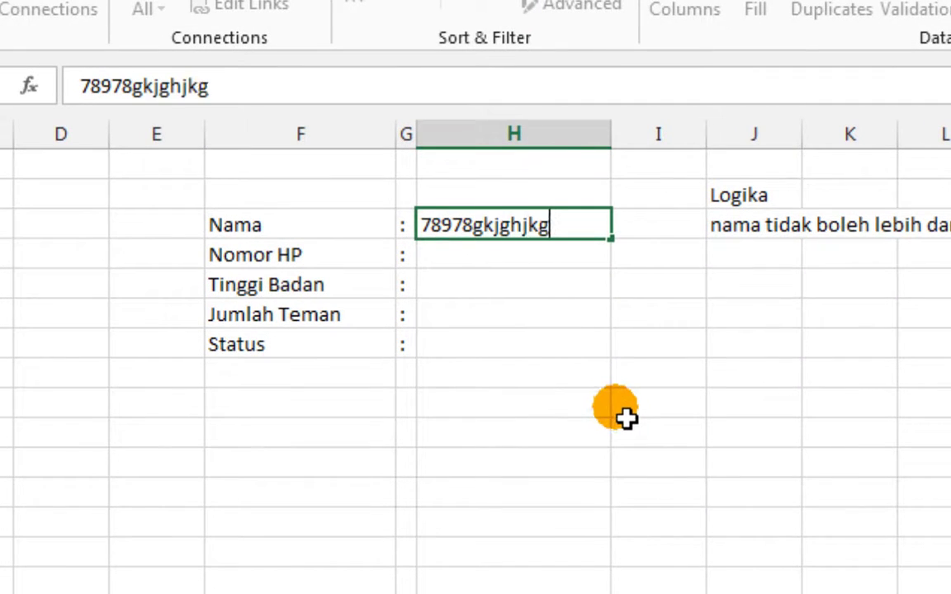
pyautogui.write(' 675o')
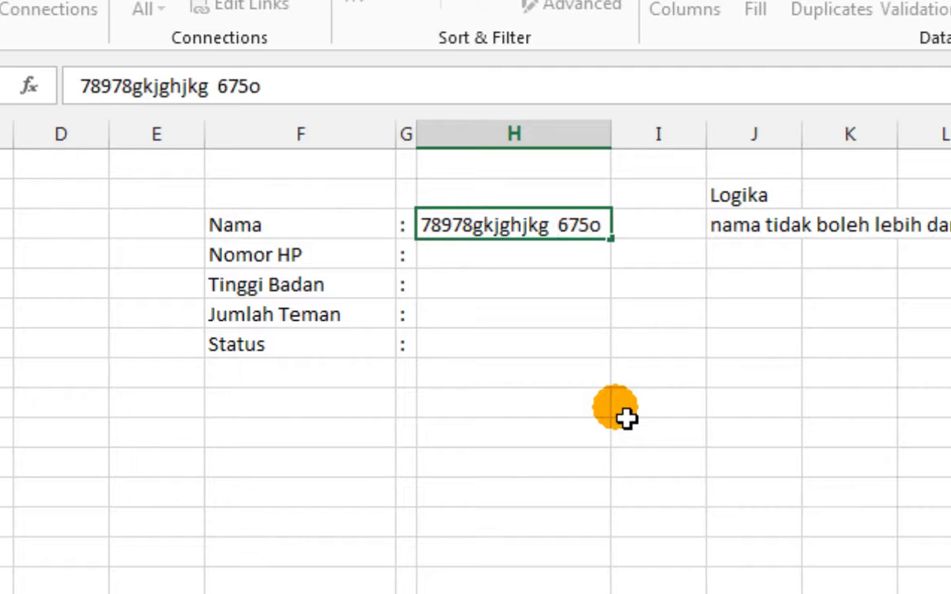
pyautogui.write('$#^')
pyautogui.press('Return')
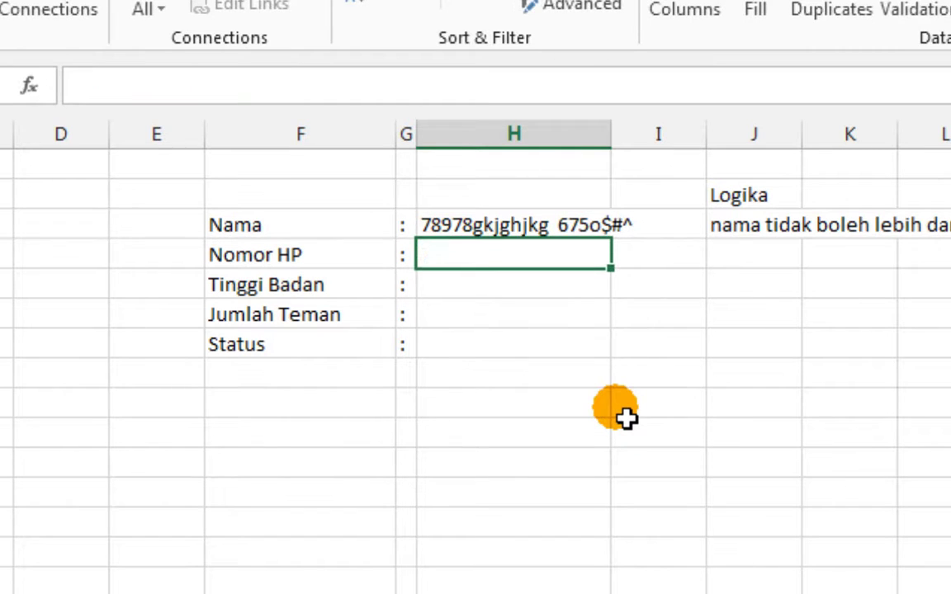
pyautogui.hotkey('ctrl', 'z')
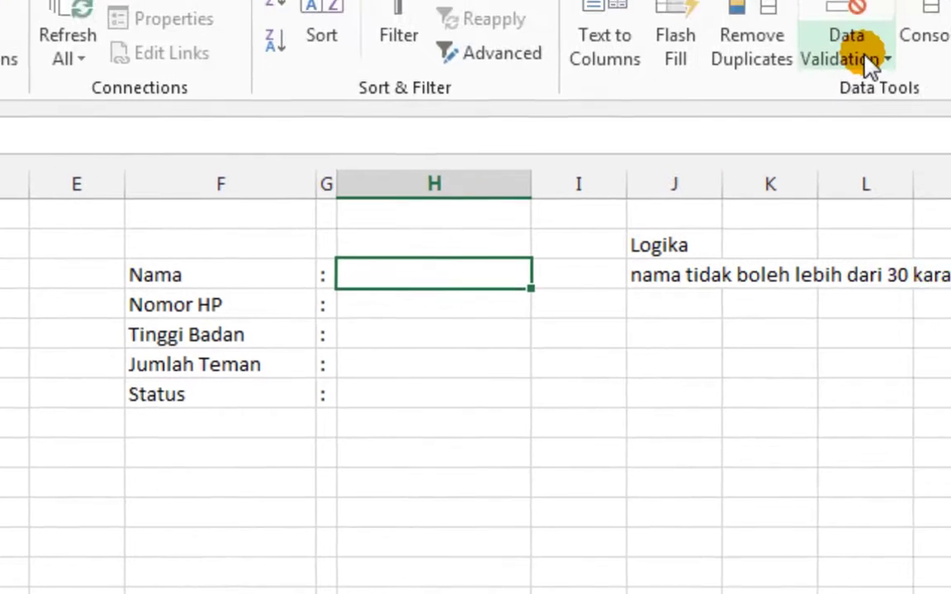
# Open Data Validation for H3 and expand the Allow list (Any value … Custom)
pyautogui.click(941, 21)
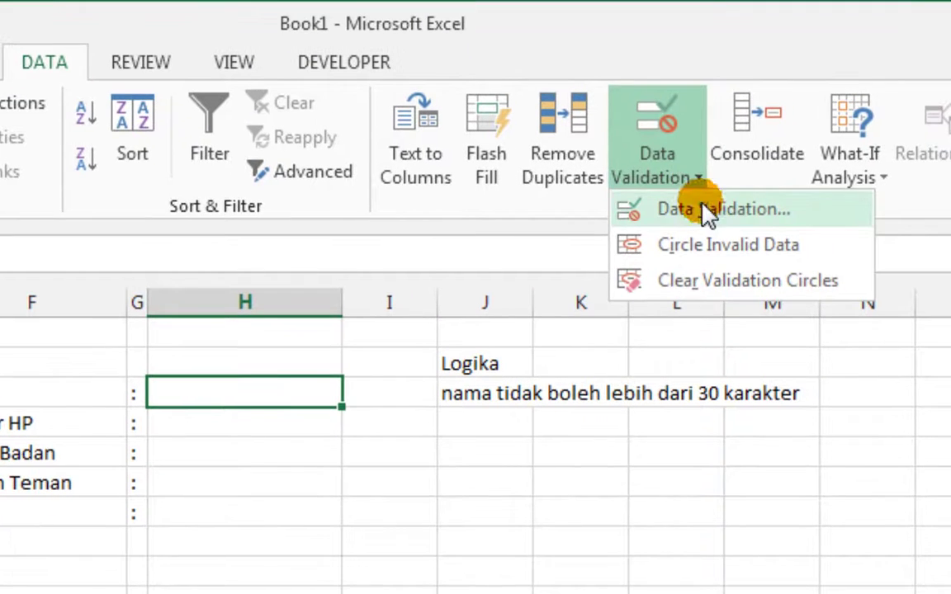
pyautogui.click(947, 47)
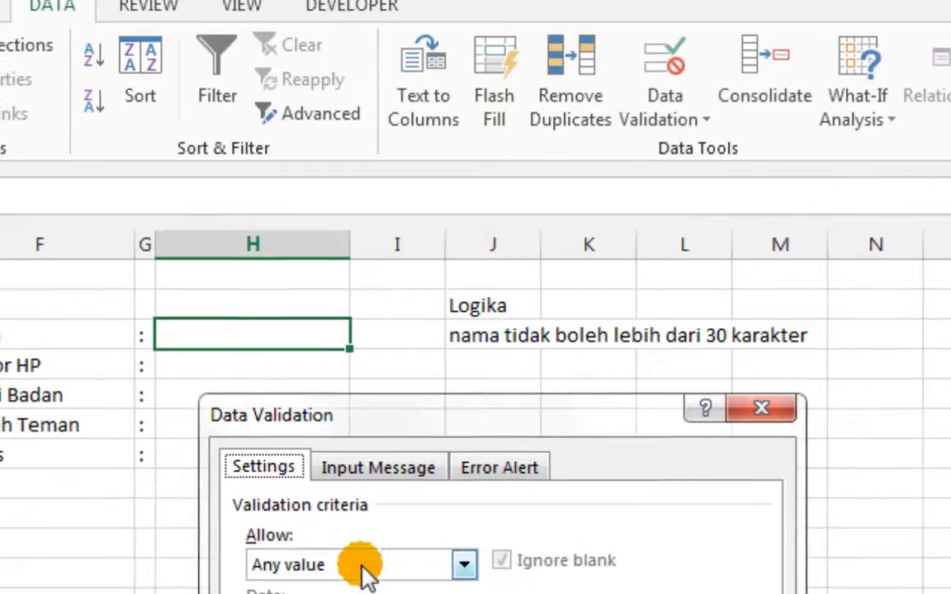
pyautogui.click(360, 568)
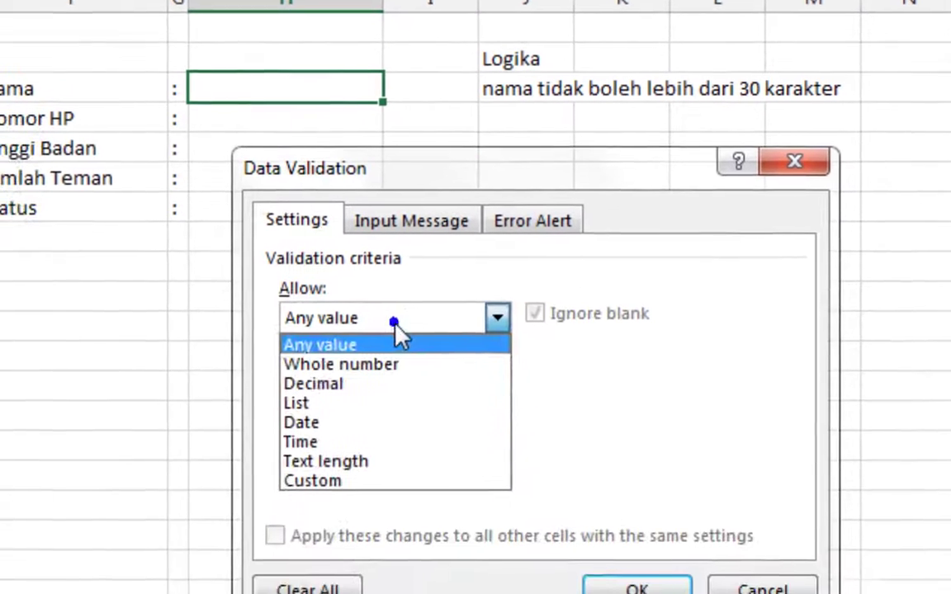
pyautogui.click(403, 285)
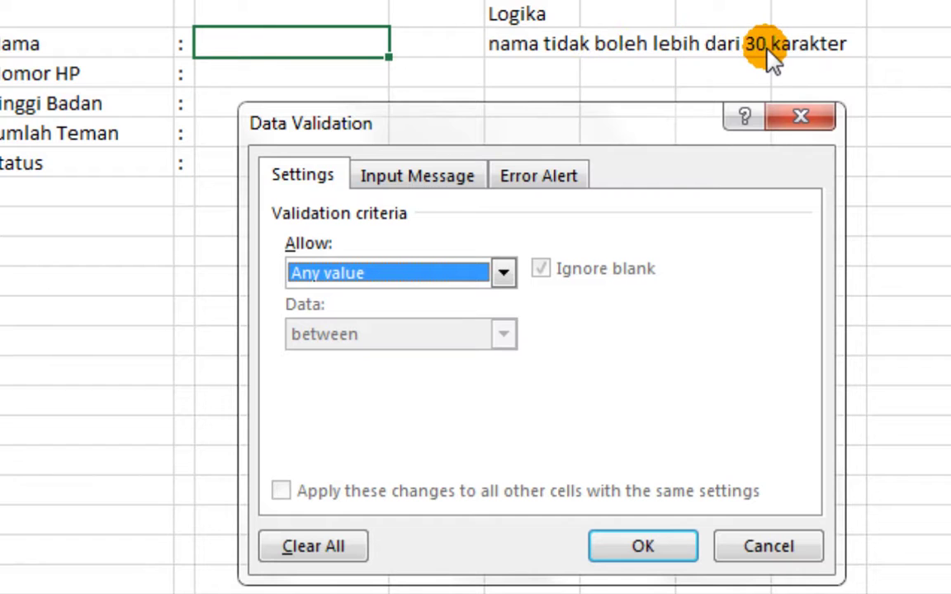
pyautogui.click(489, 273)
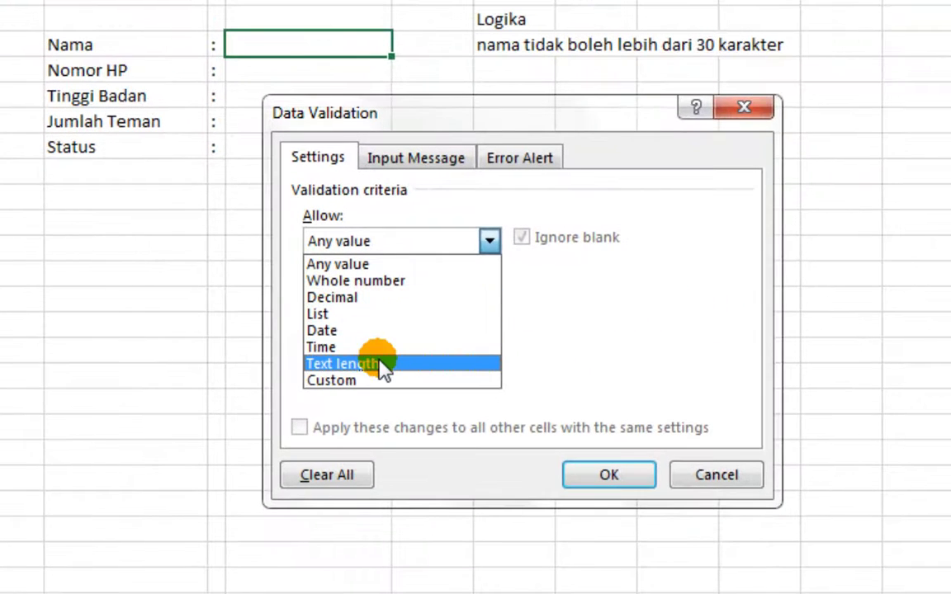
# Set H3's validation to Text length, less than, maximum 30, and apply it
pyautogui.click(384, 367)
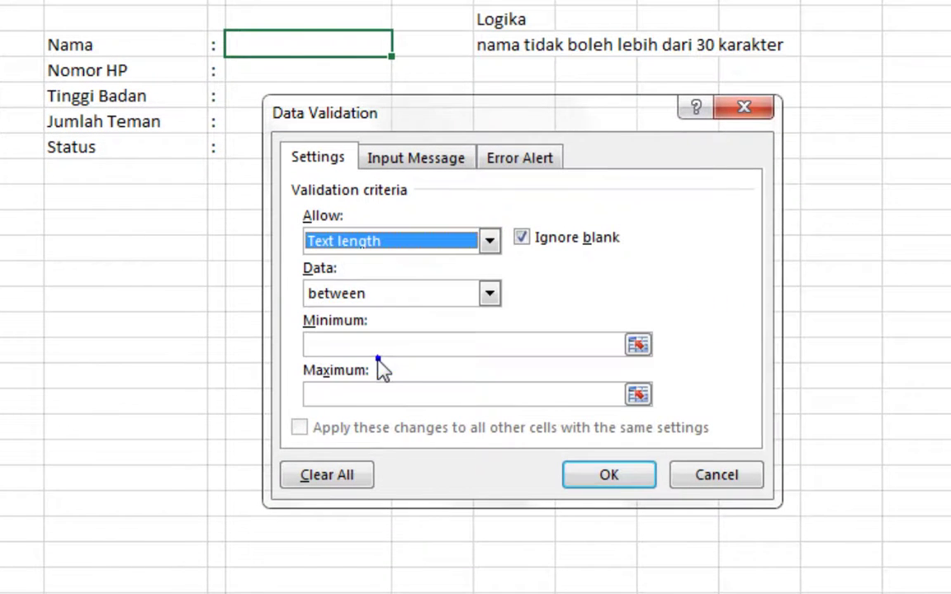
pyautogui.click(489, 293)
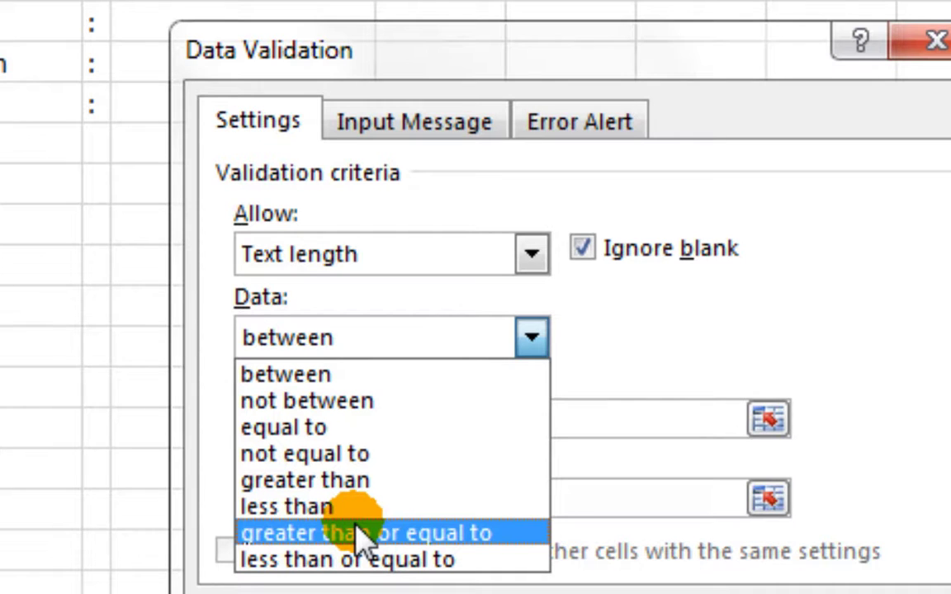
pyautogui.click(493, 378)
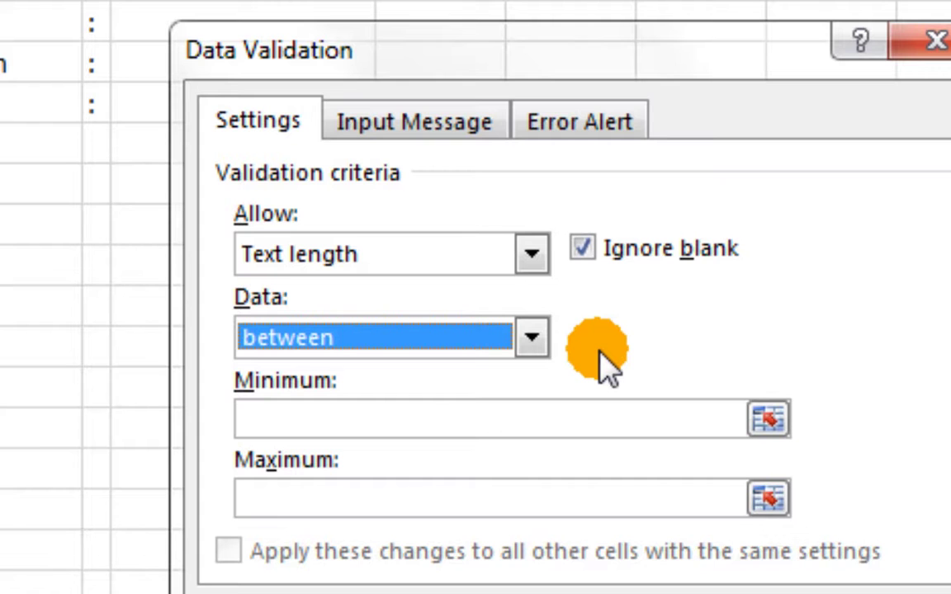
pyautogui.click(525, 338)
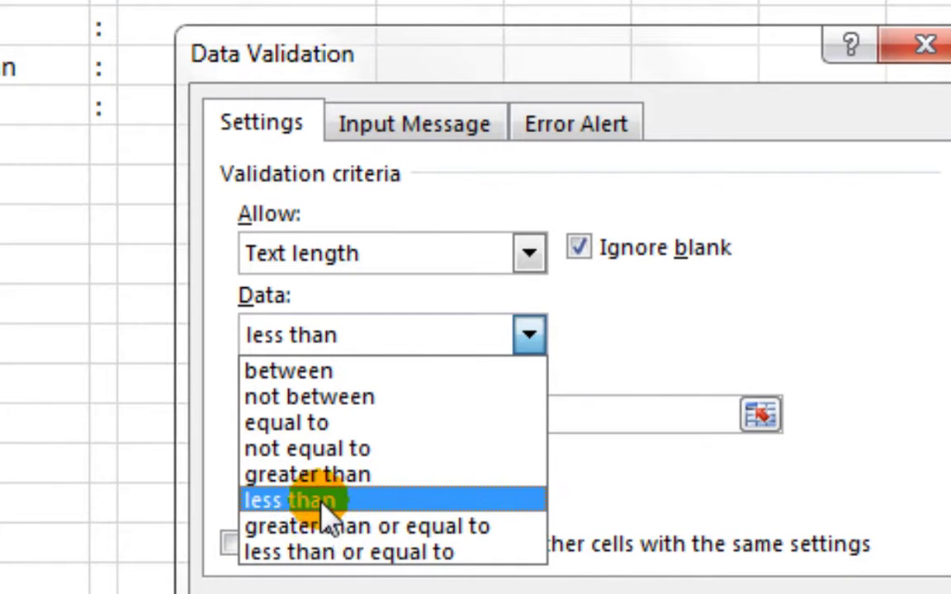
pyautogui.click(322, 503)
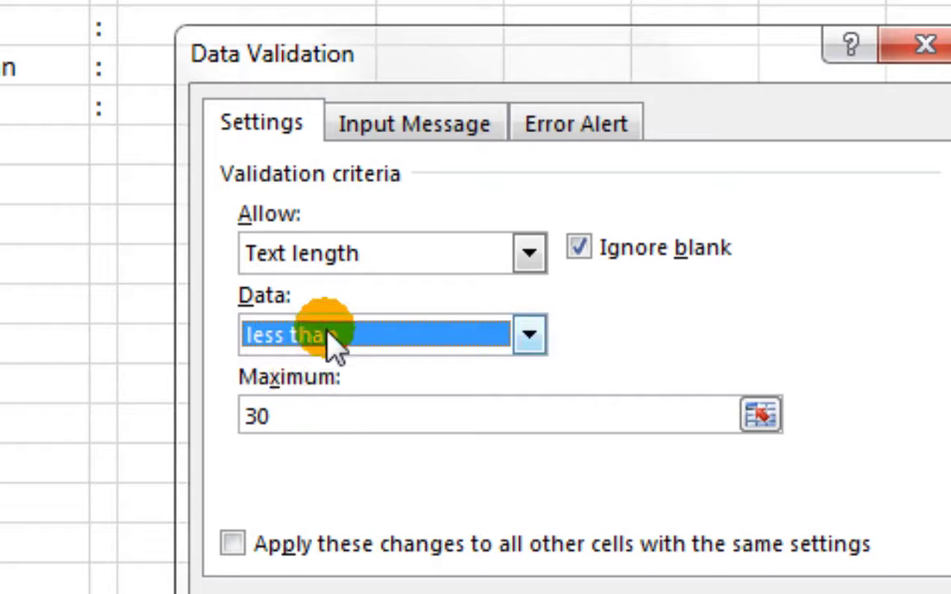
pyautogui.moveTo(307, 423); pyautogui.dragTo(185, 413)
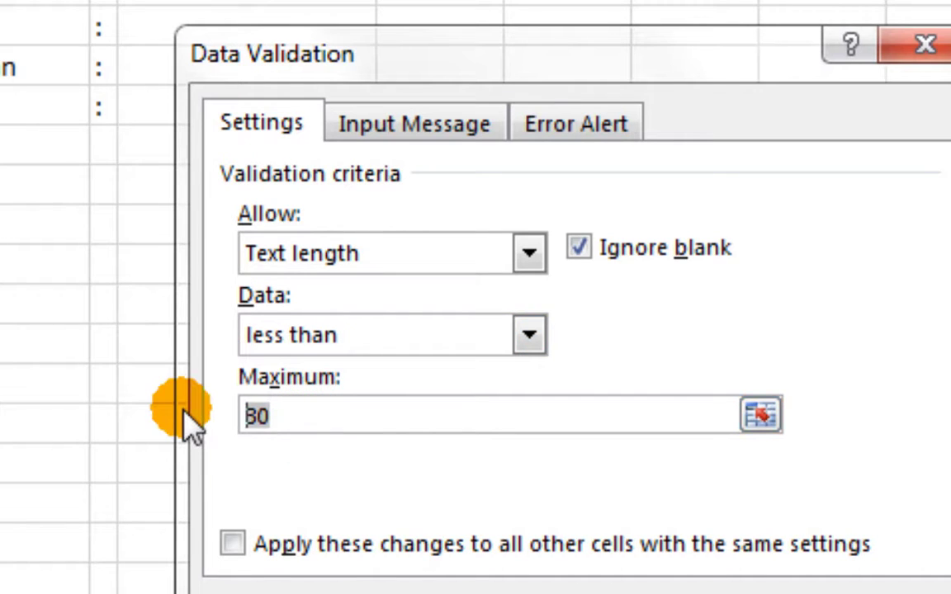
pyautogui.write('30')
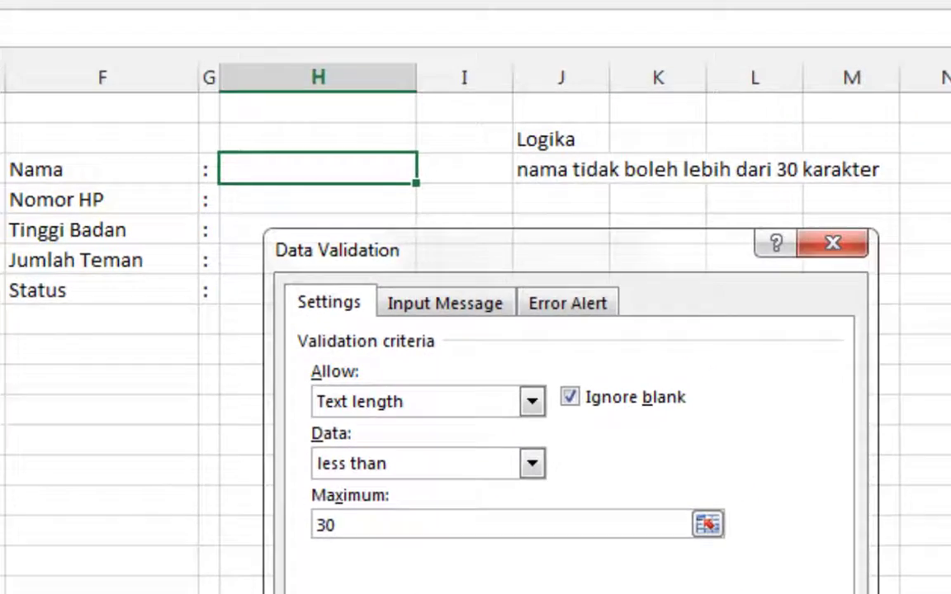
pyautogui.click(662, 593)
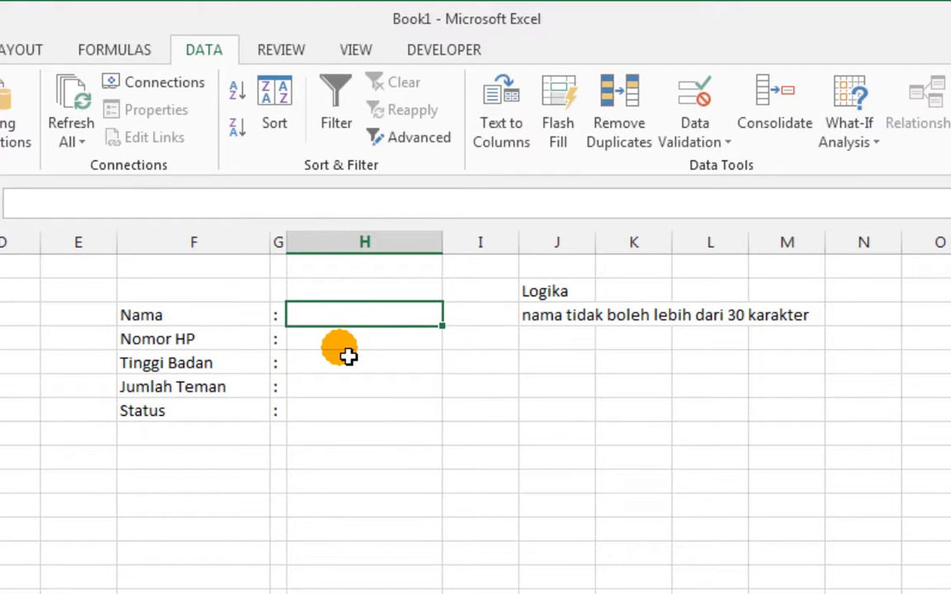
# Enter a four-letter sample name in the Nama cell H3
pyautogui.write('yud')
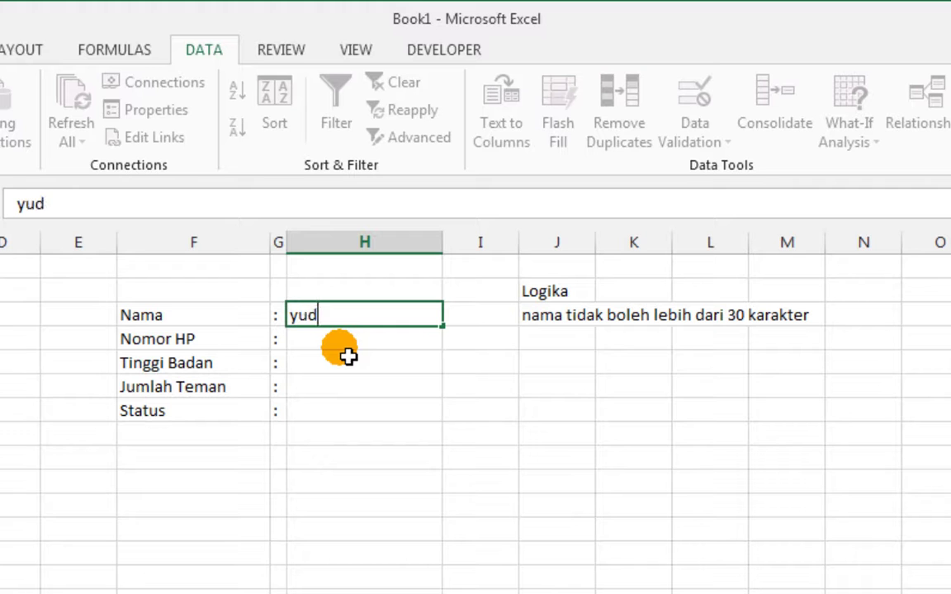
pyautogui.write('i')
pyautogui.press('Return')
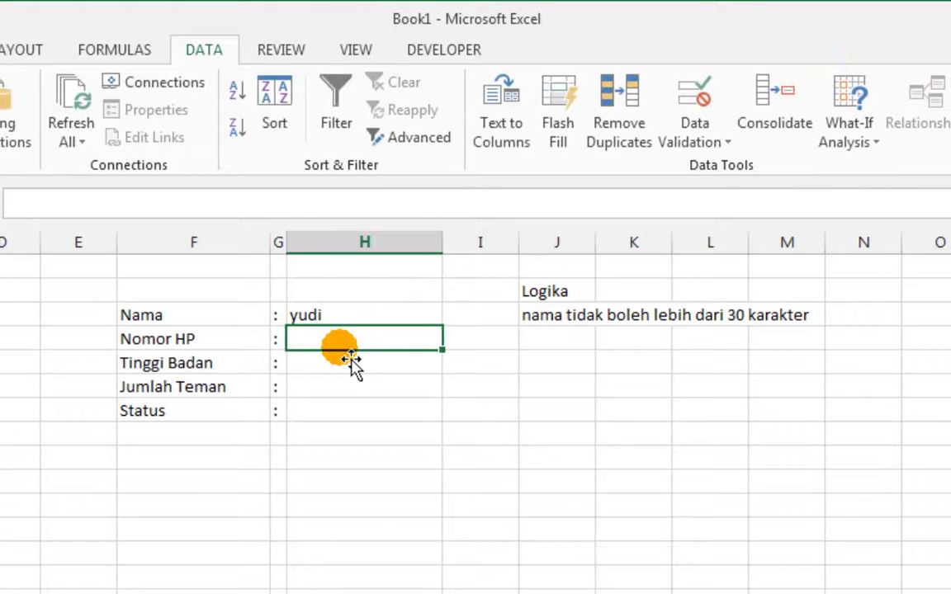
pyautogui.press('Up')
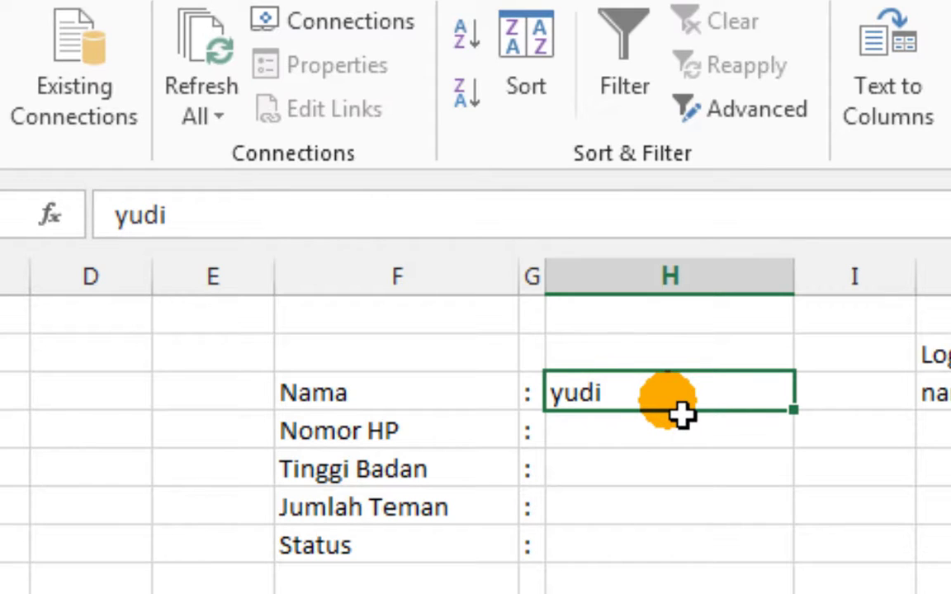
# Enter =LEN(H3) in I3, showing the name length 4
pyautogui.click(867, 393)
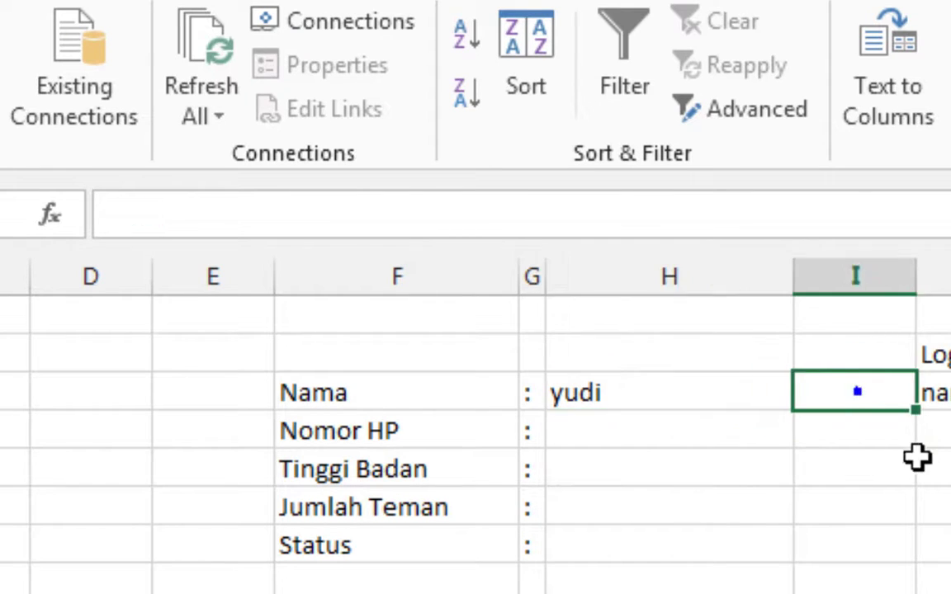
pyautogui.write('=')
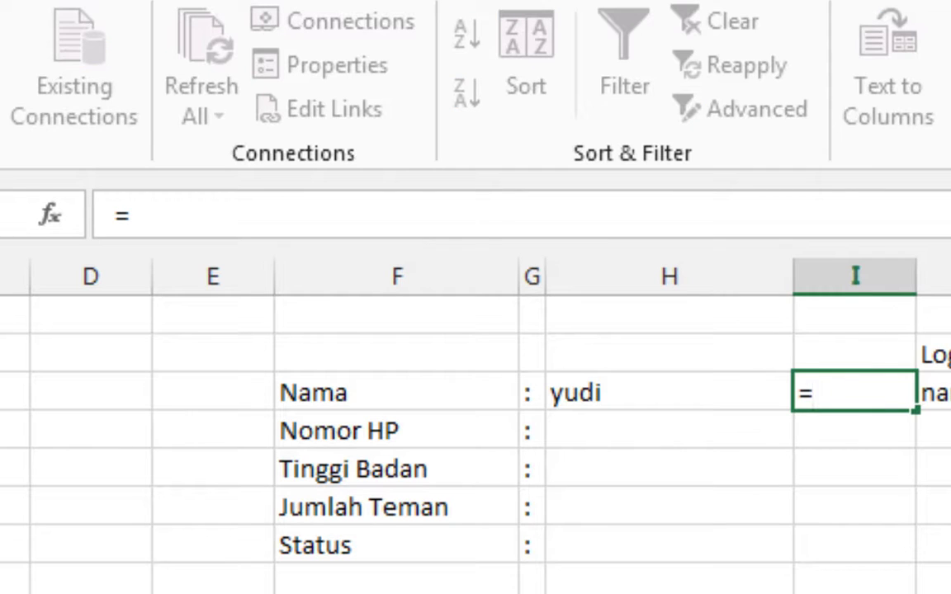
pyautogui.write('le')
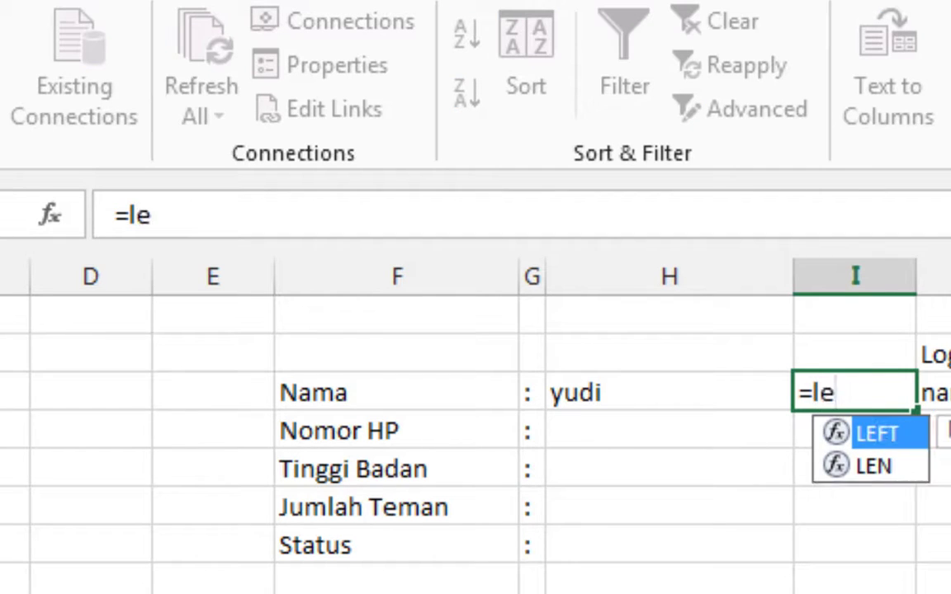
pyautogui.write('n')
pyautogui.press('Tab')
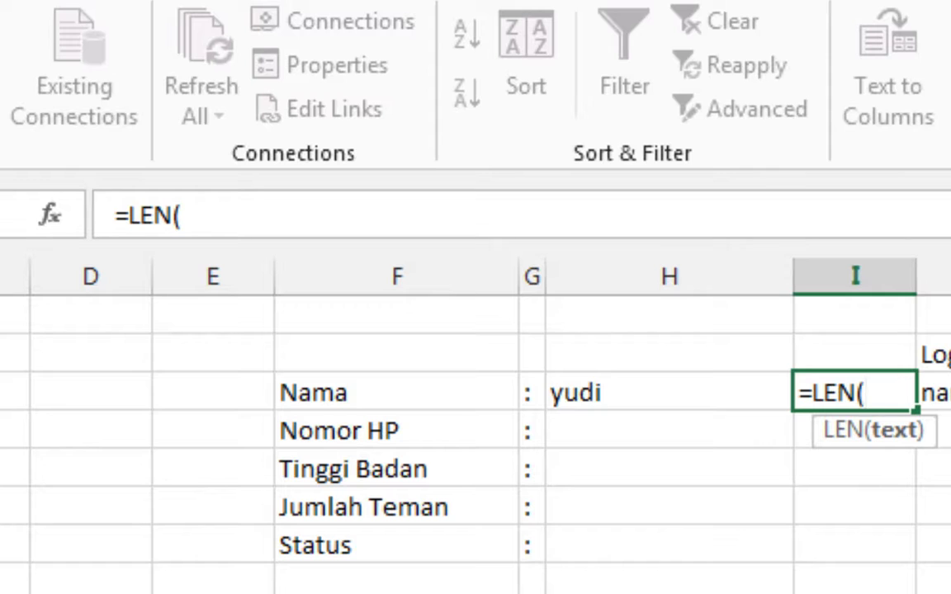
pyautogui.press('Left')
pyautogui.press('Return')
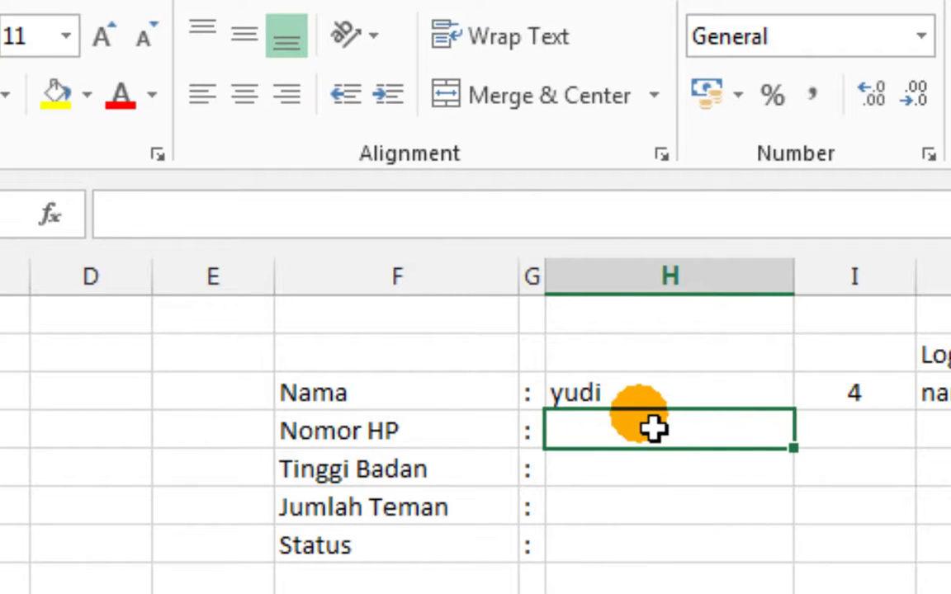
# Lengthen the H3 sample name to 14 characters, with I3 updating to 14
pyautogui.click(646, 397)
pyautogui.click(366, 217)
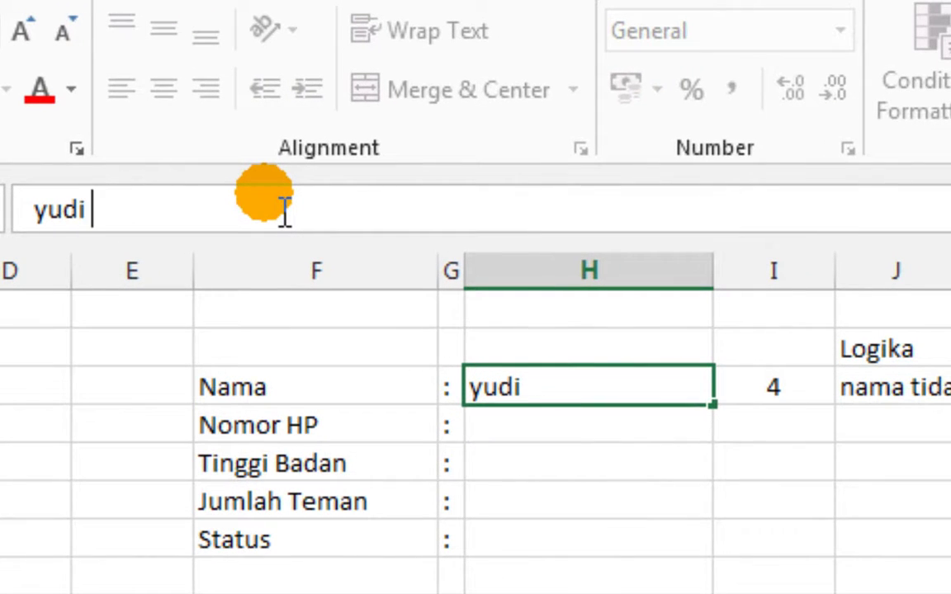
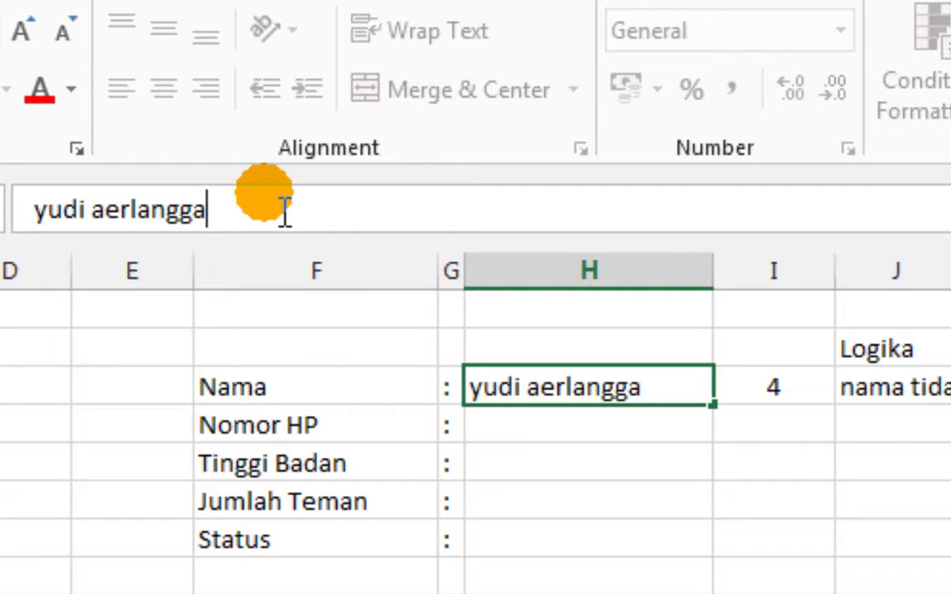
pyautogui.press('Return')
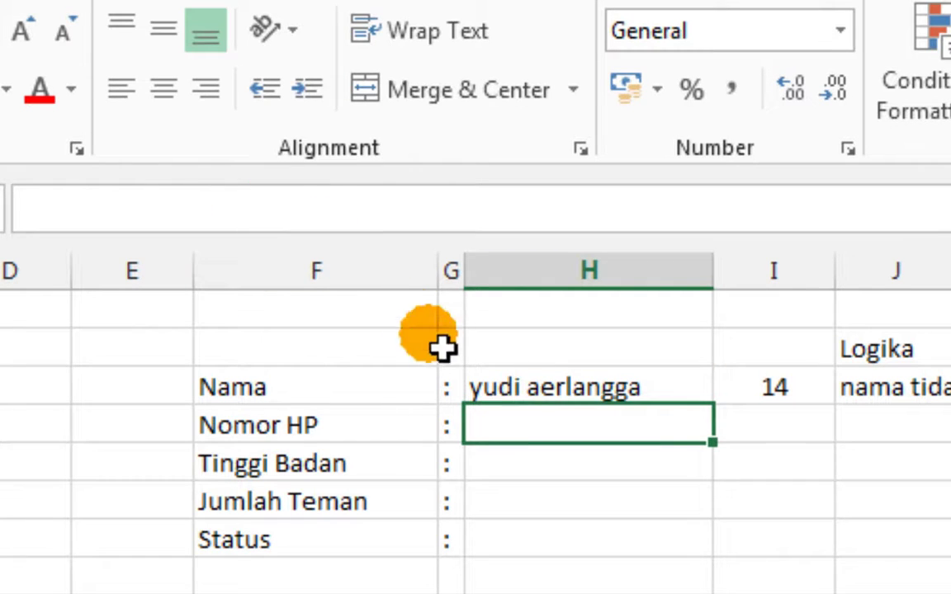
# Try a 31-character name in H3 and cancel the validation rejection
pyautogui.click(541, 396)
pyautogui.click(347, 220)
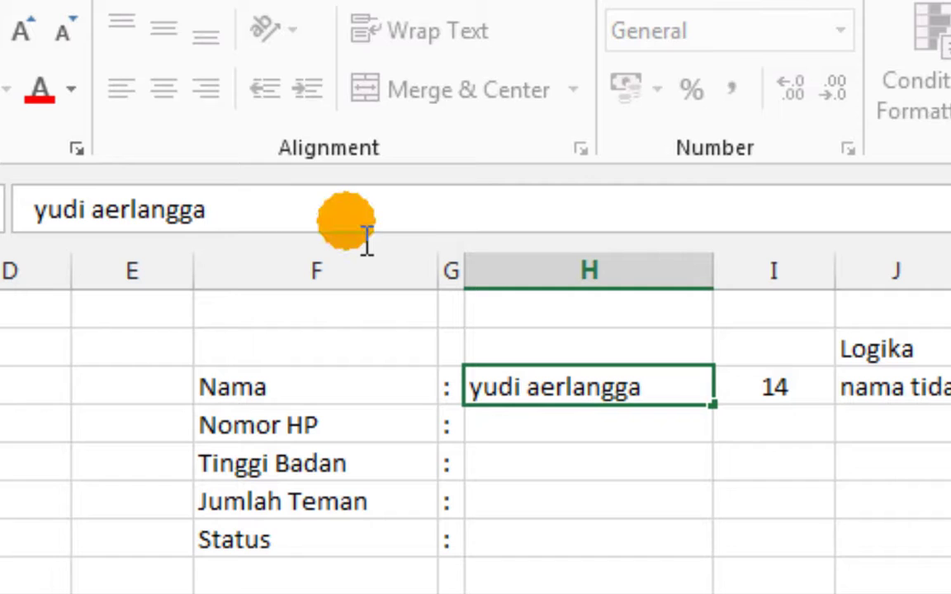
pyautogui.write('juminten')
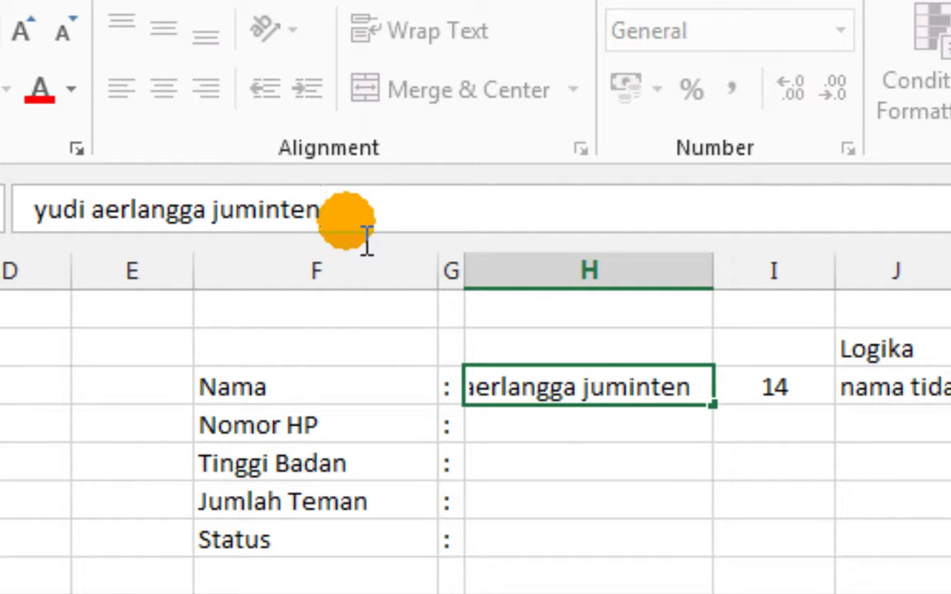
pyautogui.write(' kepasar')
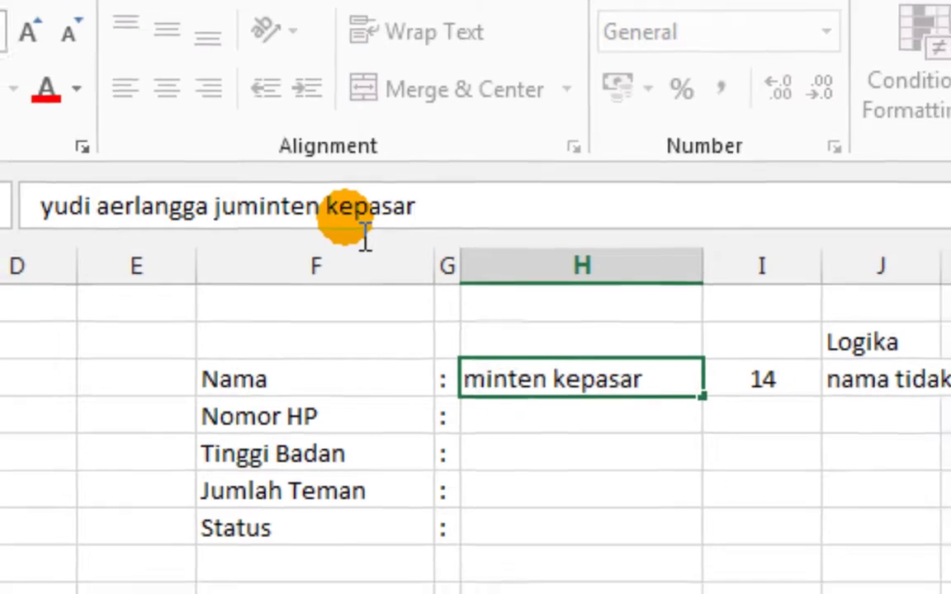
pyautogui.press('Return')
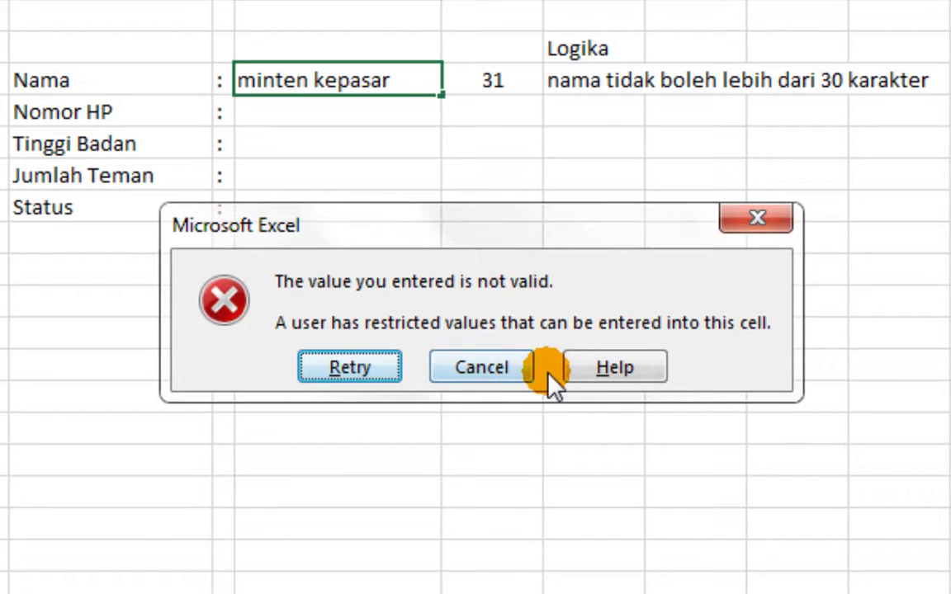
pyautogui.click(494, 371)
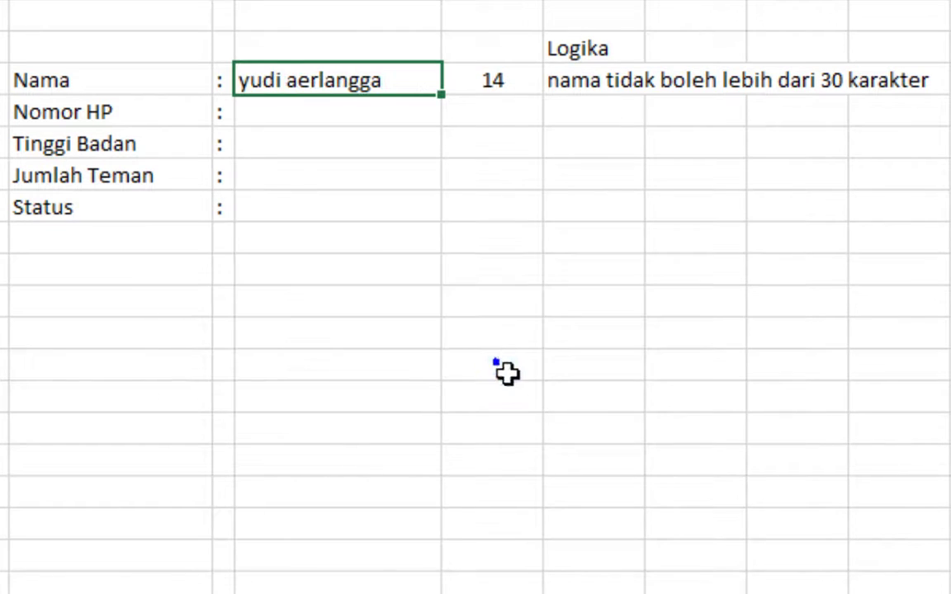
# Start a Whole number 'between' validation on Nomor HP cell H4, then cancel it with Esc
pyautogui.click(367, 252)
pyautogui.click(343, 73)
pyautogui.click(308, 117)
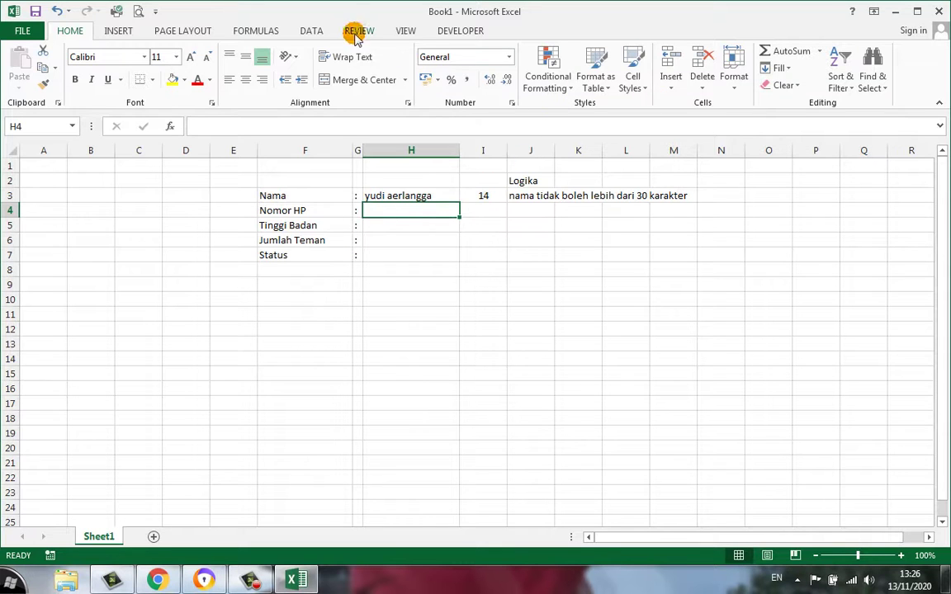
pyautogui.click(313, 30)
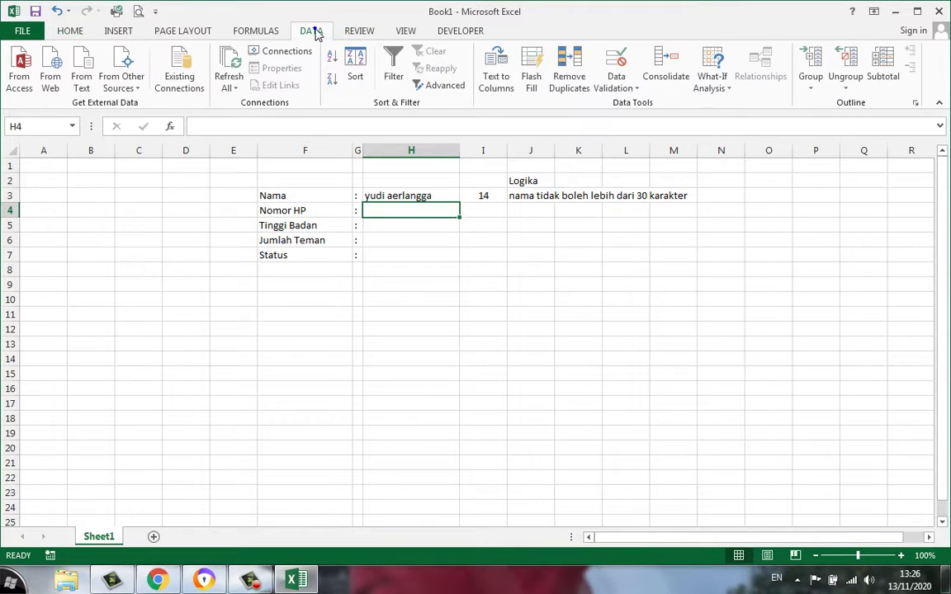
pyautogui.click(625, 90)
pyautogui.click(631, 102)
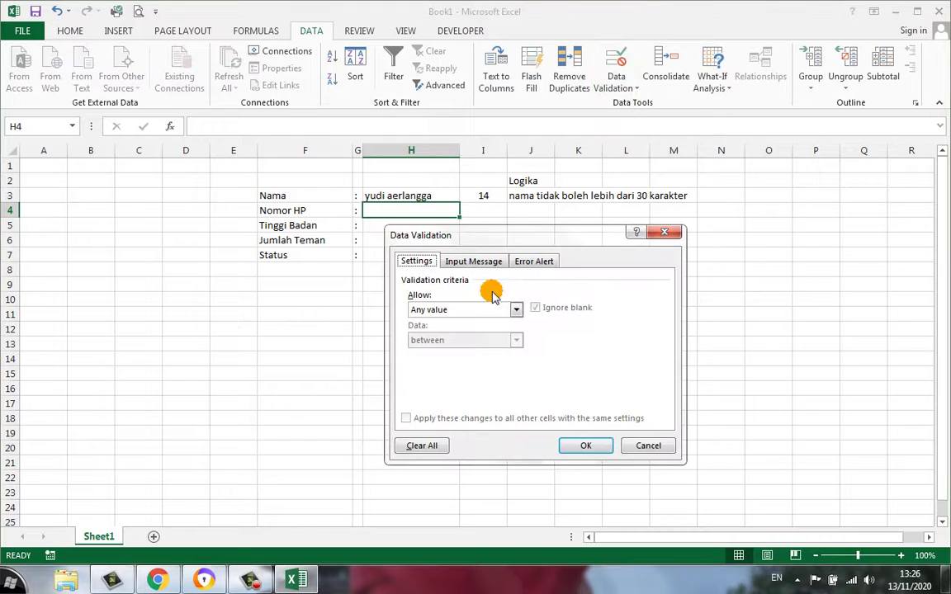
pyautogui.click(462, 310)
pyautogui.click(462, 335)
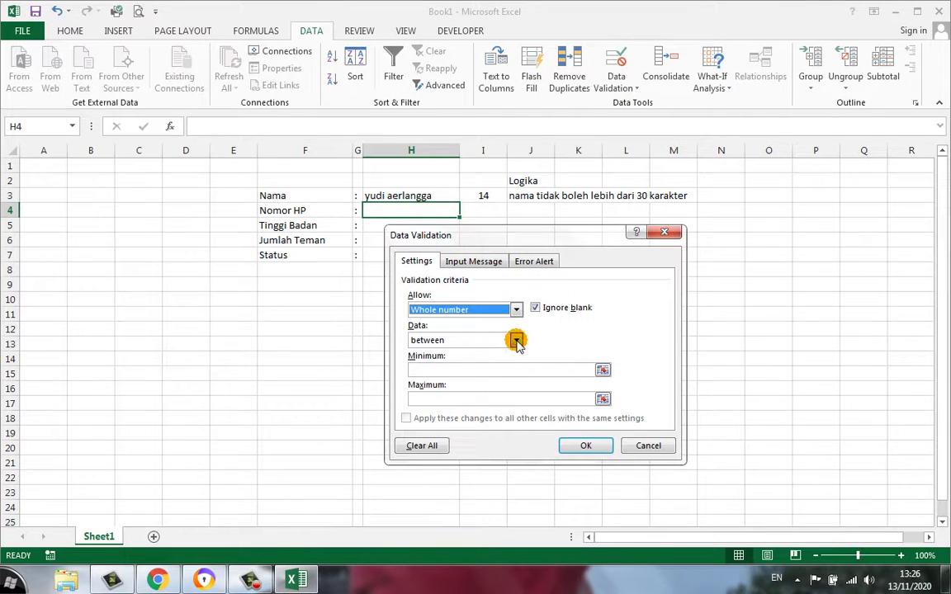
pyautogui.click(516, 340)
pyautogui.click(516, 342)
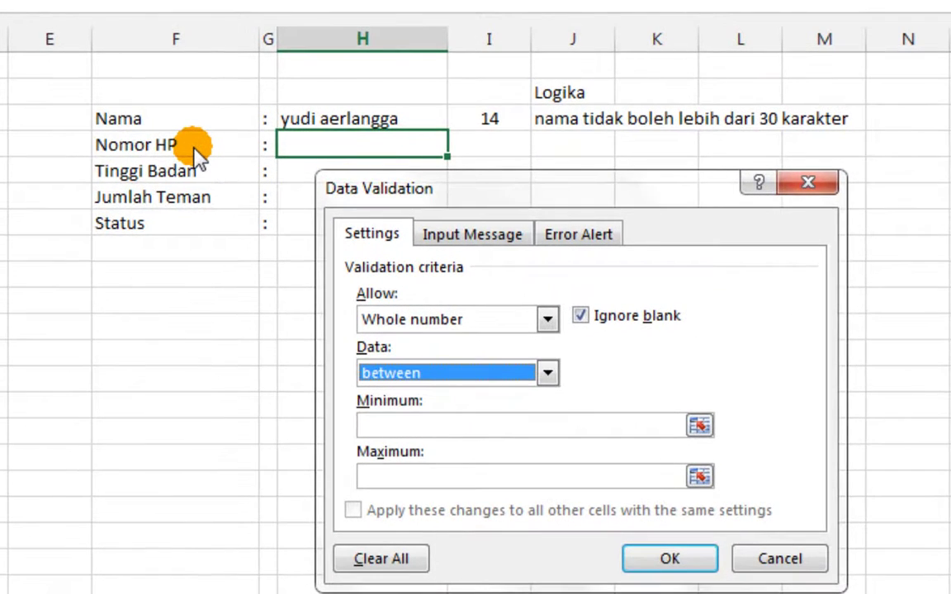
pyautogui.press('Escape')
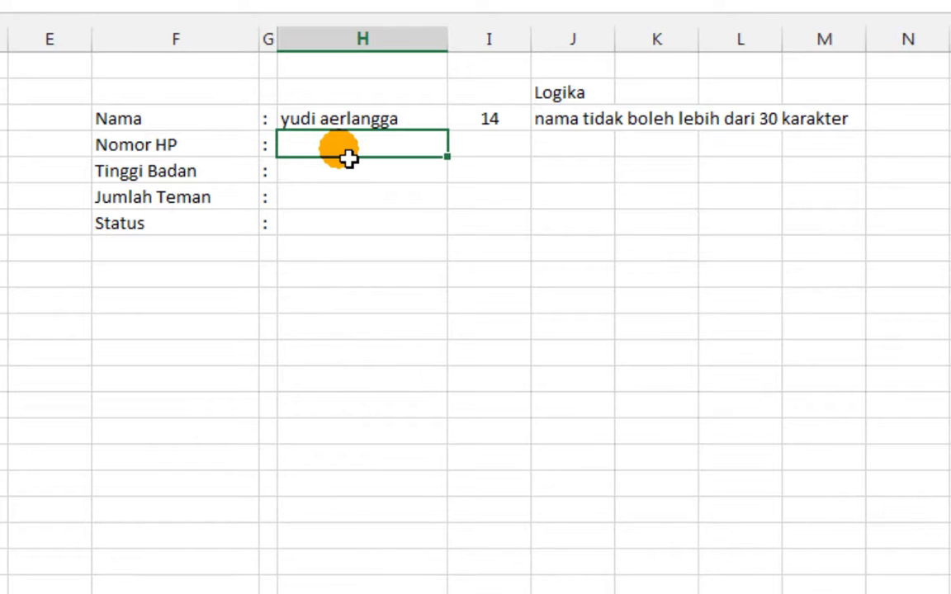
# Write '16 digit' in J4 and restrict H4 to text length equal to 16
pyautogui.click(577, 151)
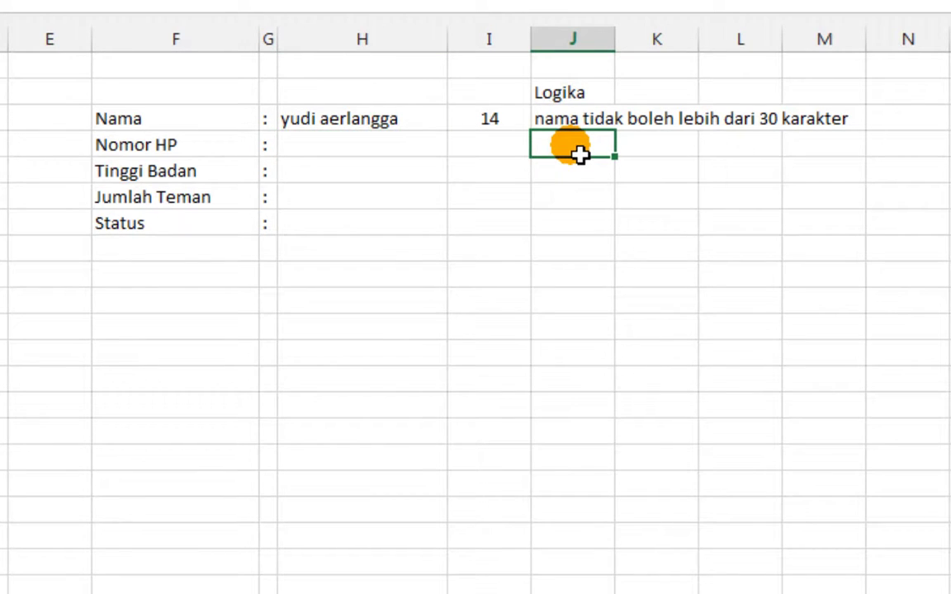
pyautogui.write('16 digit')
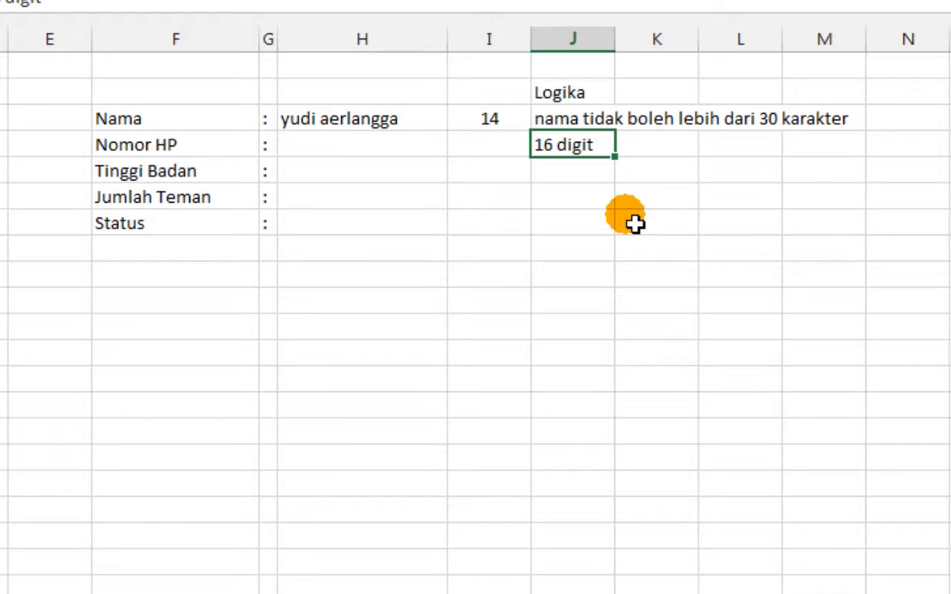
pyautogui.click(423, 152)
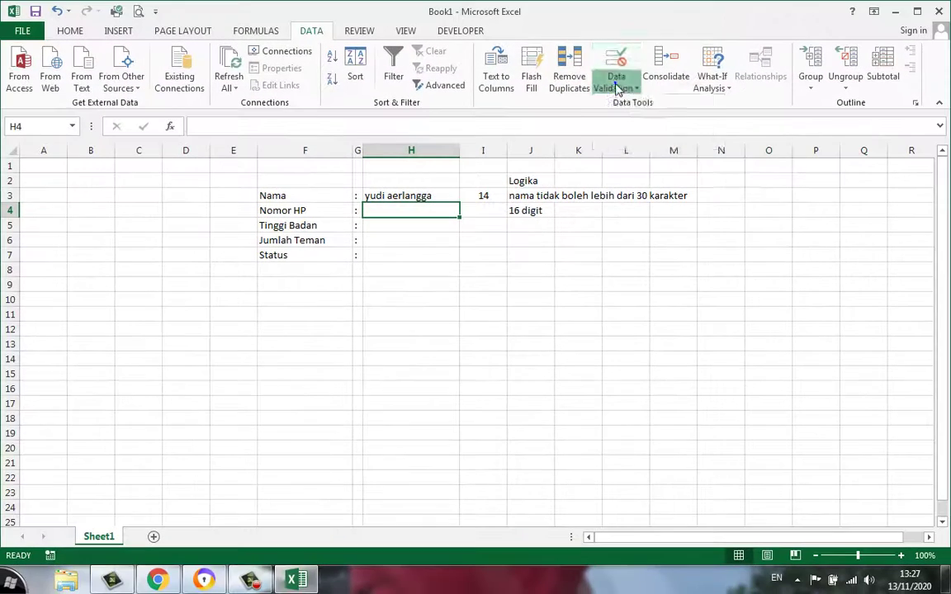
pyautogui.click(667, 8)
pyautogui.click(699, 26)
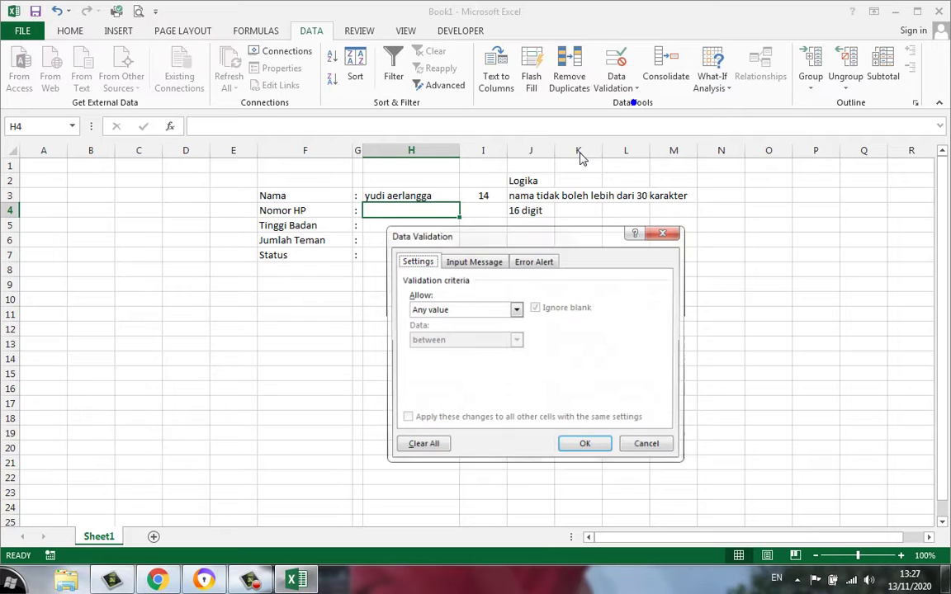
pyautogui.click(483, 307)
pyautogui.click(466, 380)
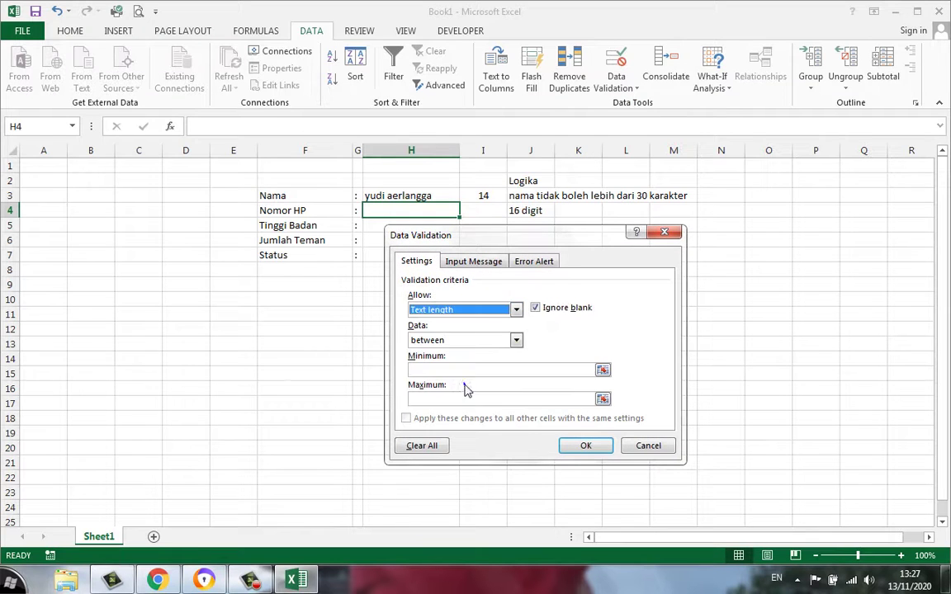
pyautogui.click(452, 341)
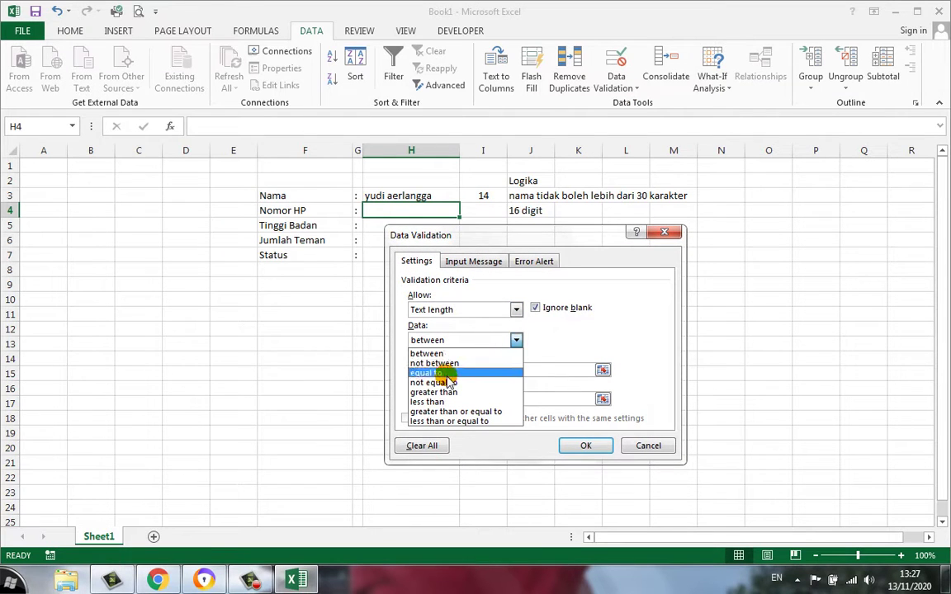
pyautogui.click(450, 376)
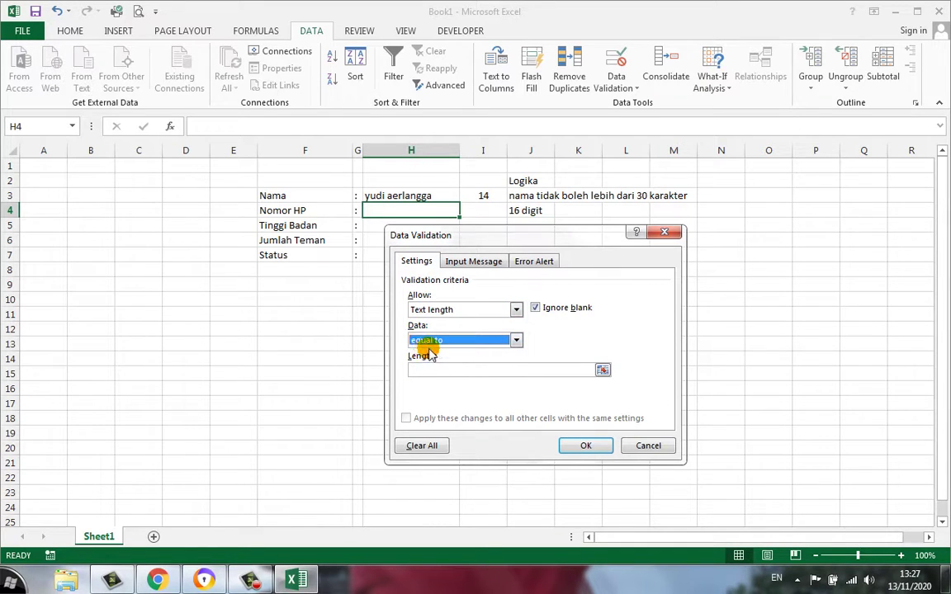
pyautogui.click(451, 371)
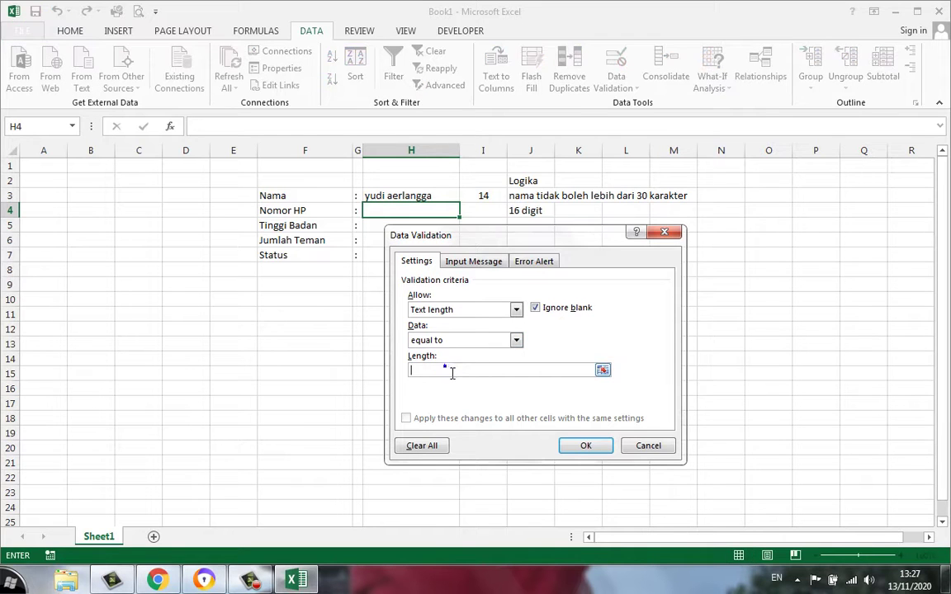
pyautogui.click(453, 372)
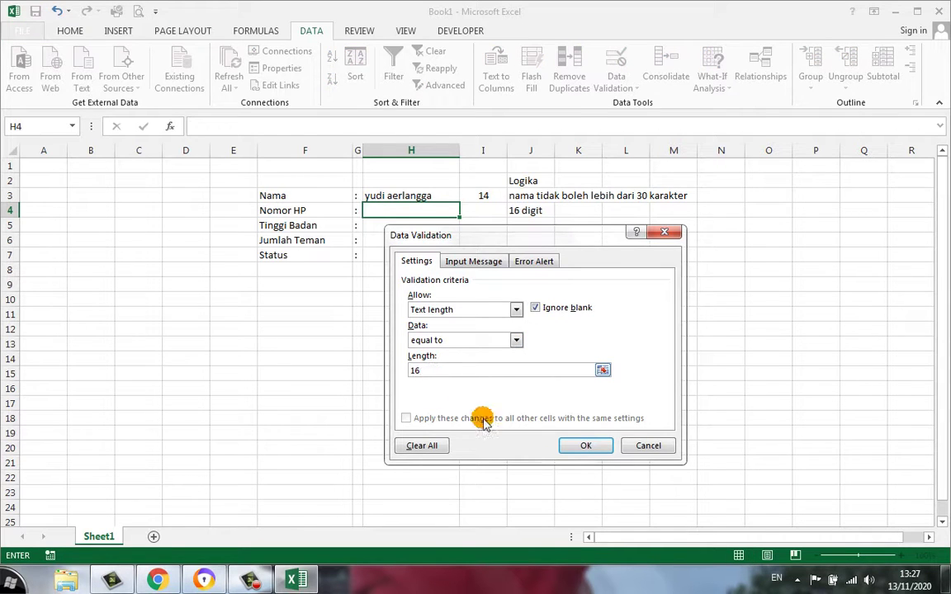
pyautogui.click(597, 446)
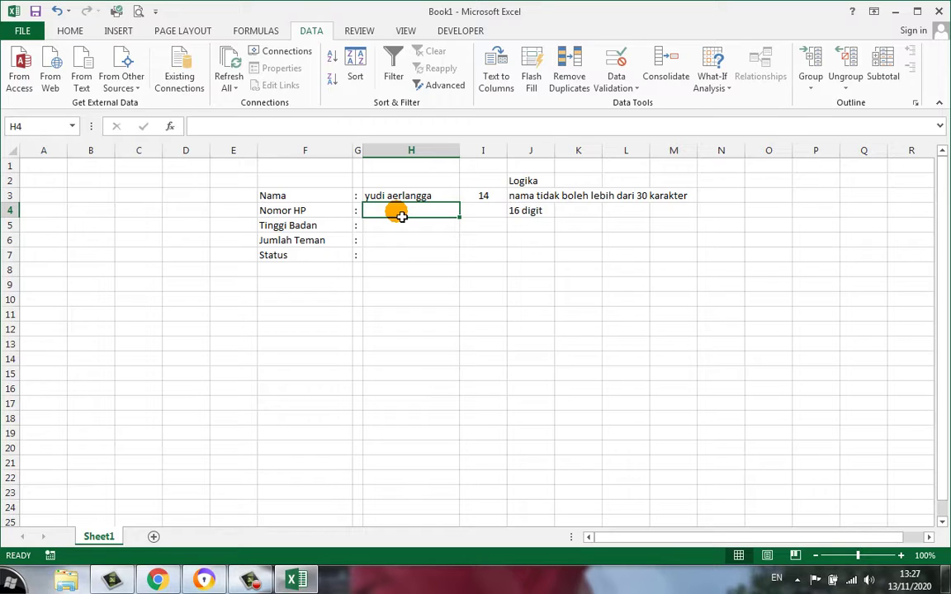
pyautogui.write('0987')
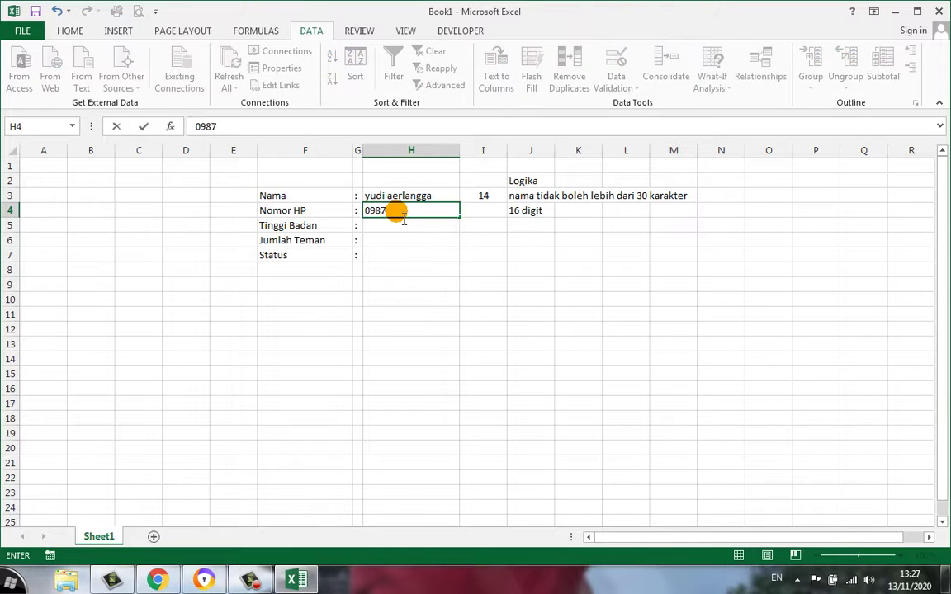
pyautogui.write('43')
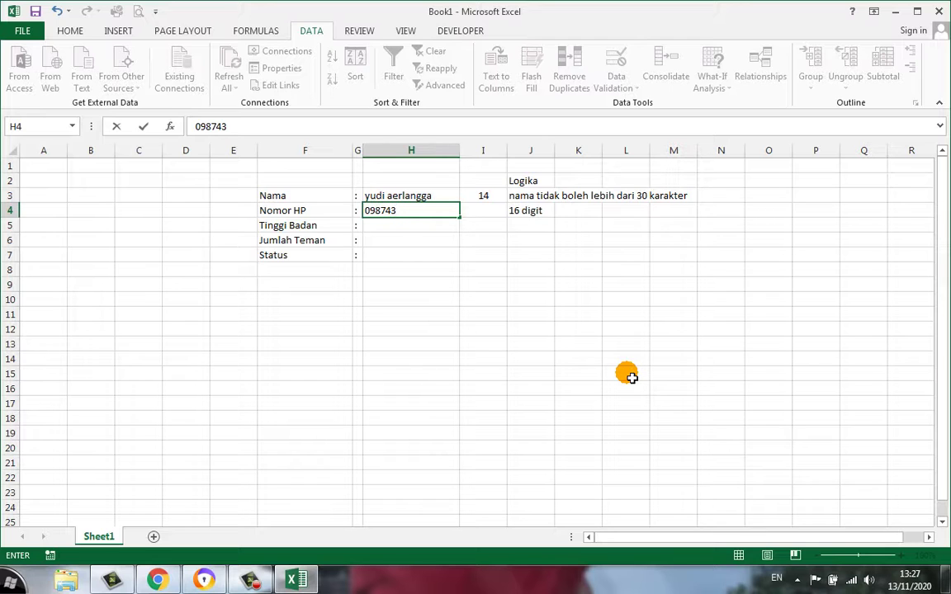
pyautogui.press('Return')
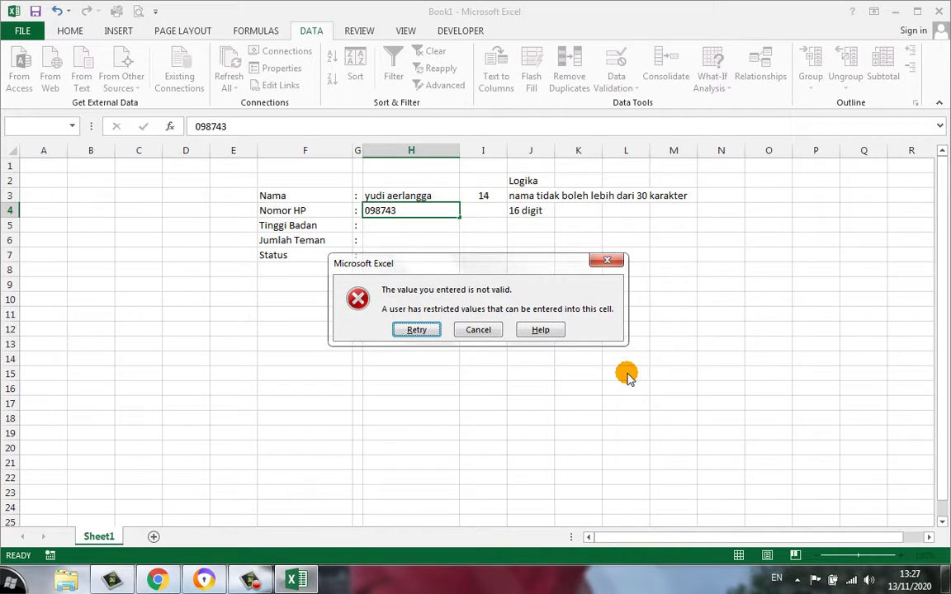
pyautogui.click(488, 331)
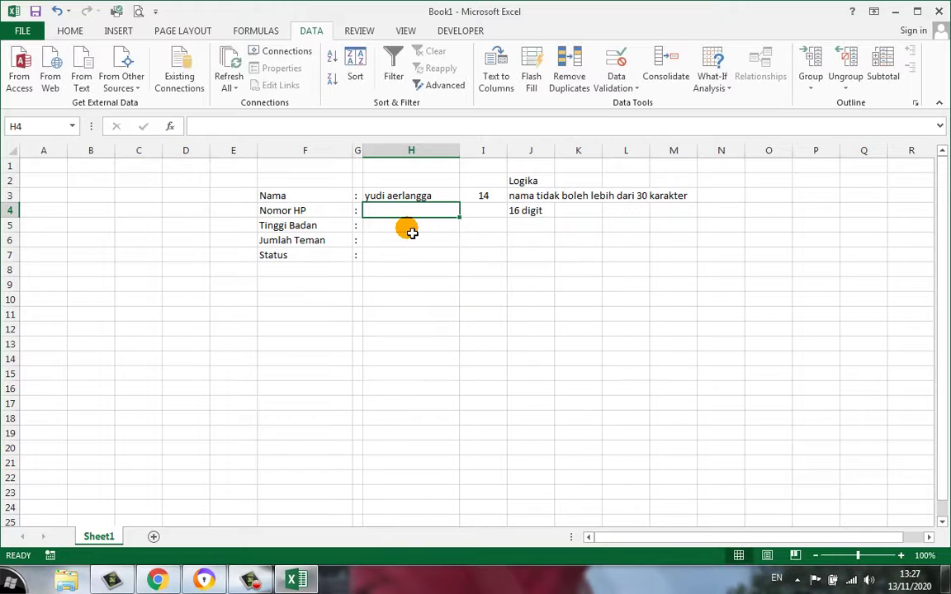
pyautogui.write('4893205894385034985043')
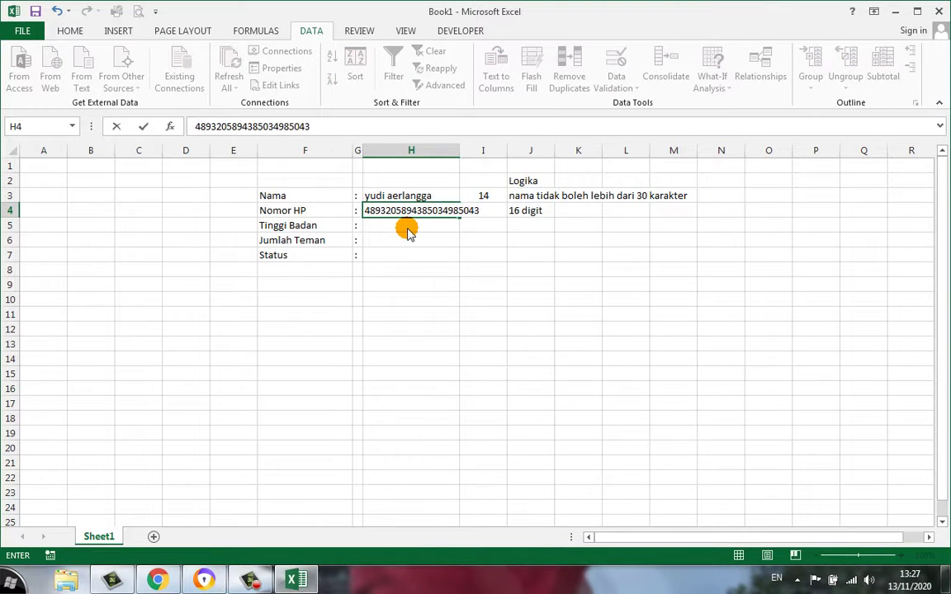
pyautogui.press('Return')
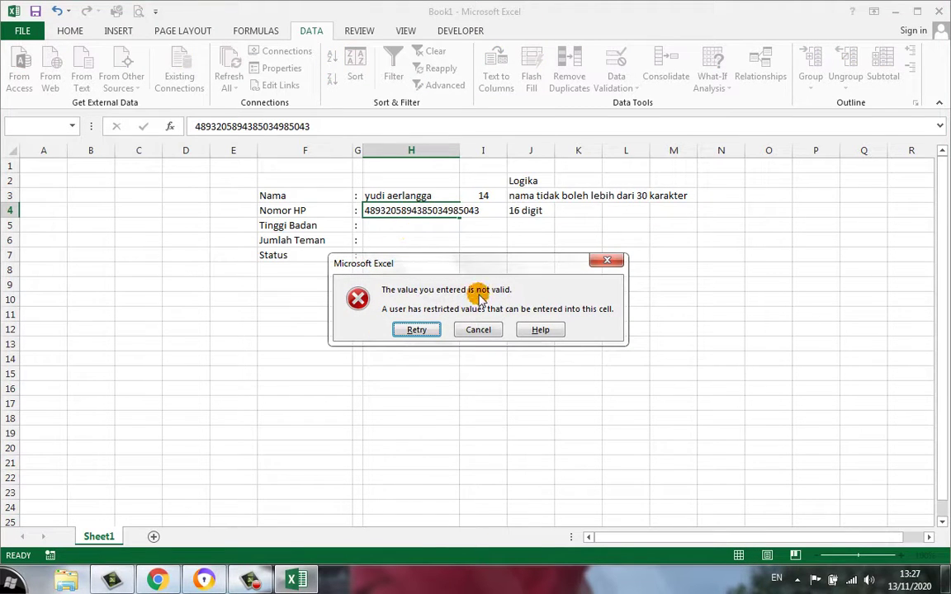
pyautogui.click(487, 331)
pyautogui.click(483, 195)
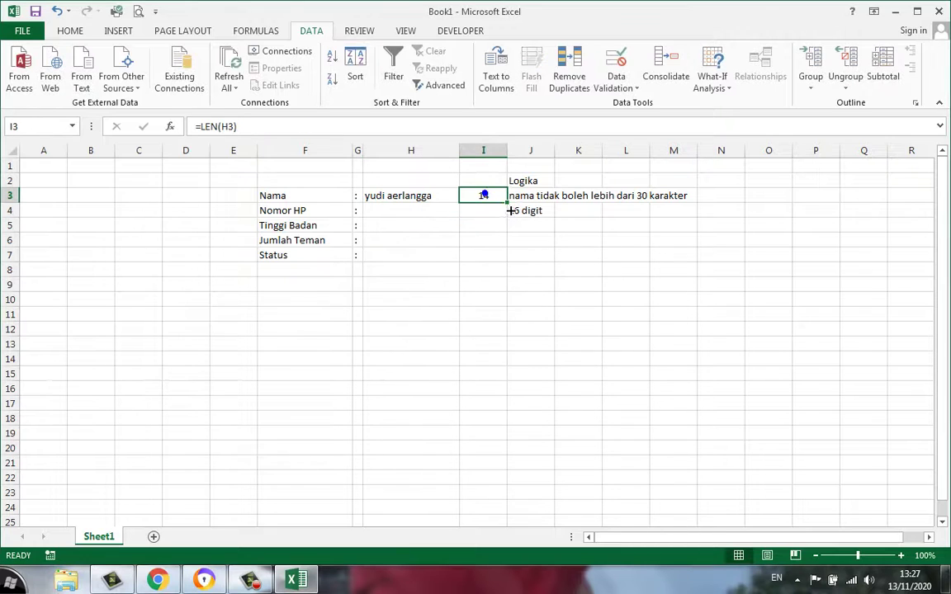
pyautogui.moveTo(509, 218); pyautogui.dragTo(508, 218)
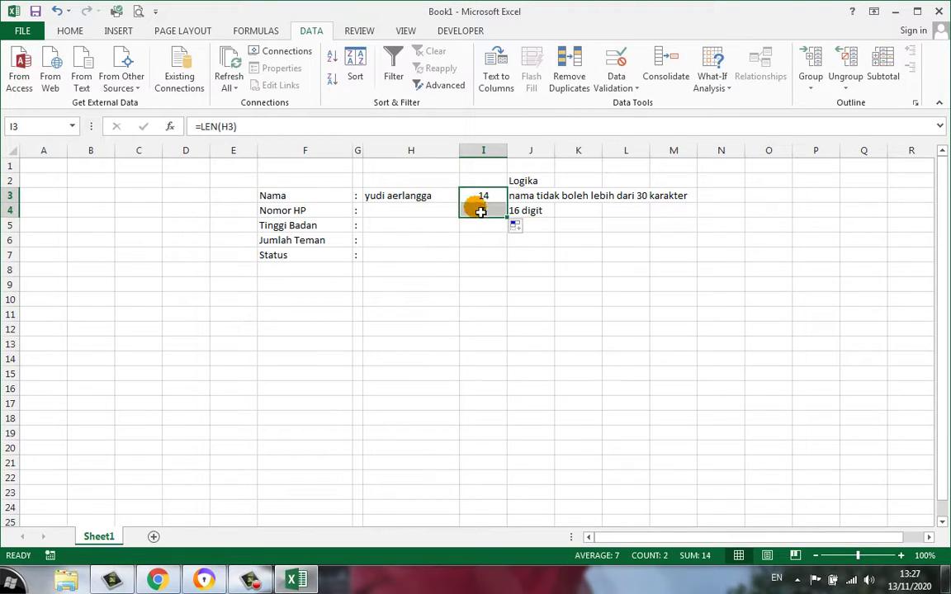
pyautogui.doubleClick(427, 217)
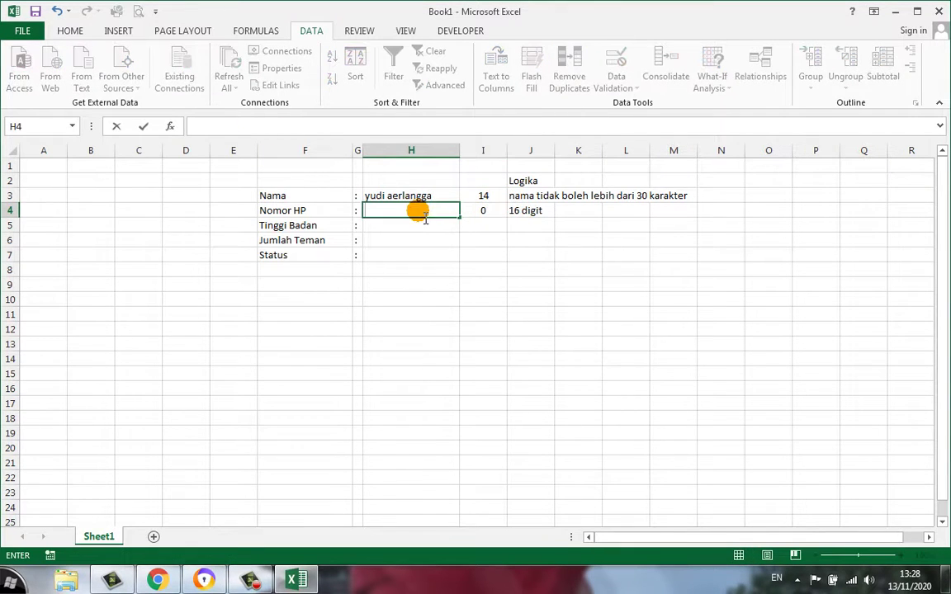
pyautogui.write('08991234')
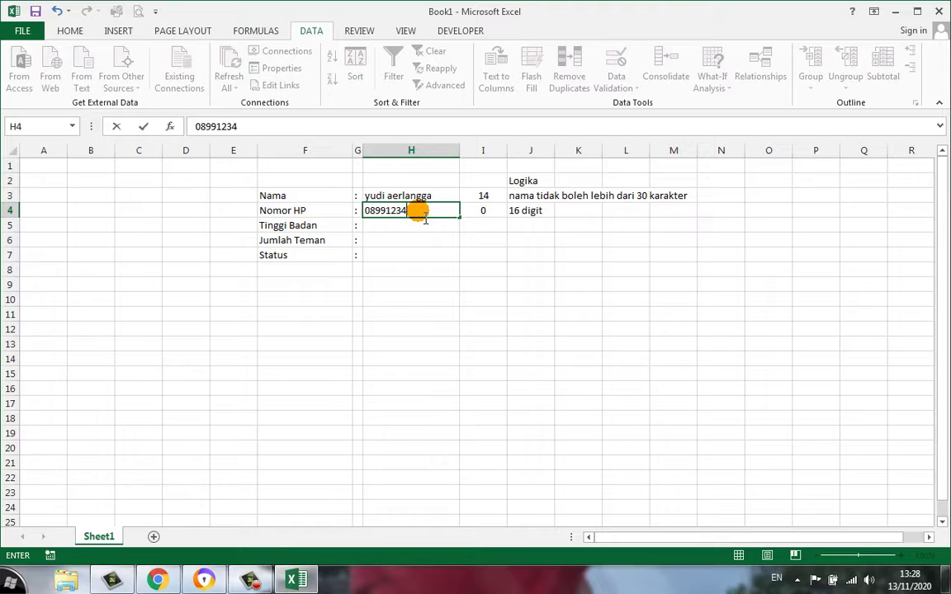
pyautogui.write('56789128')
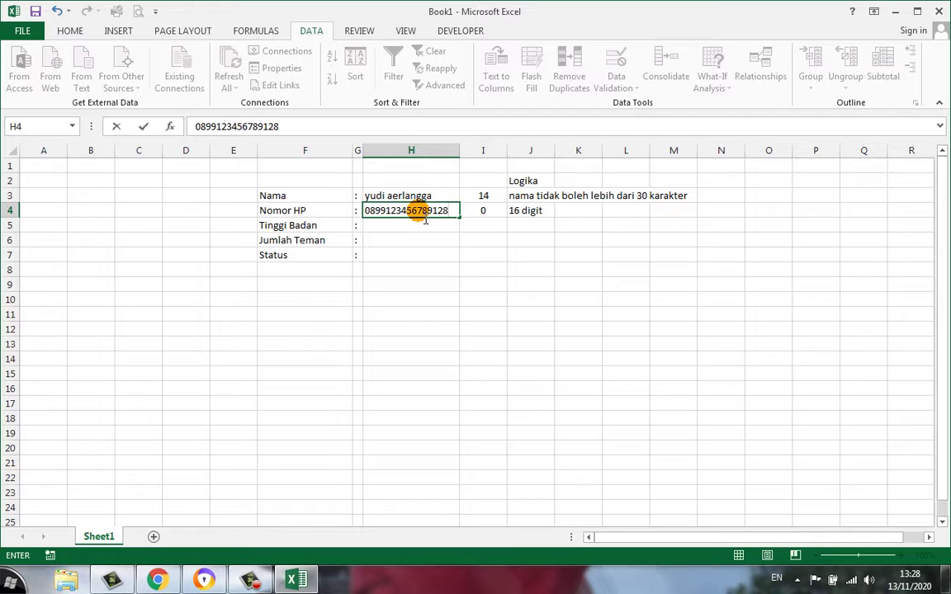
pyautogui.press('Return')
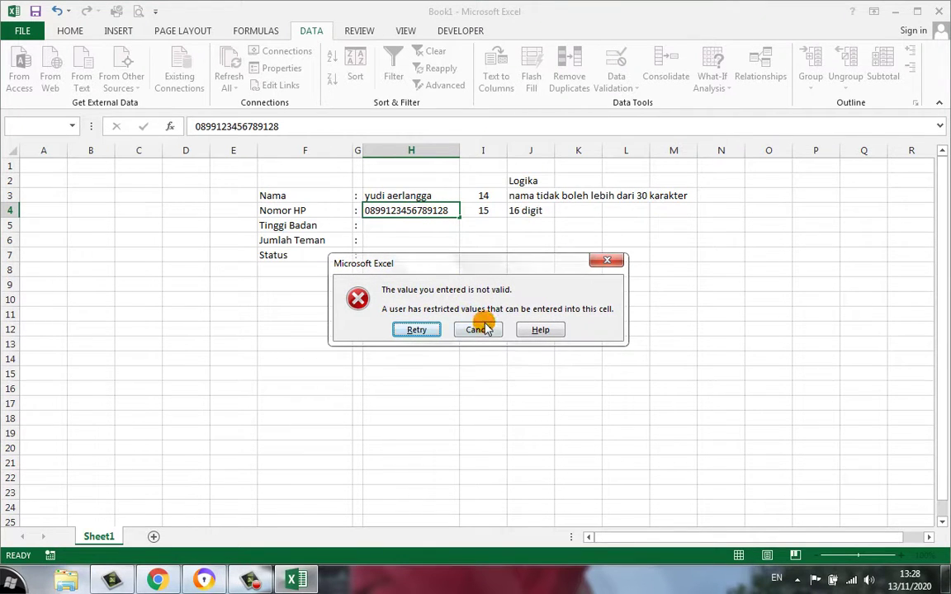
# Retry the rejected number with an extra 9 appended so H4 accepts it and I4 shows 16
pyautogui.click(424, 330)
pyautogui.click(457, 212)
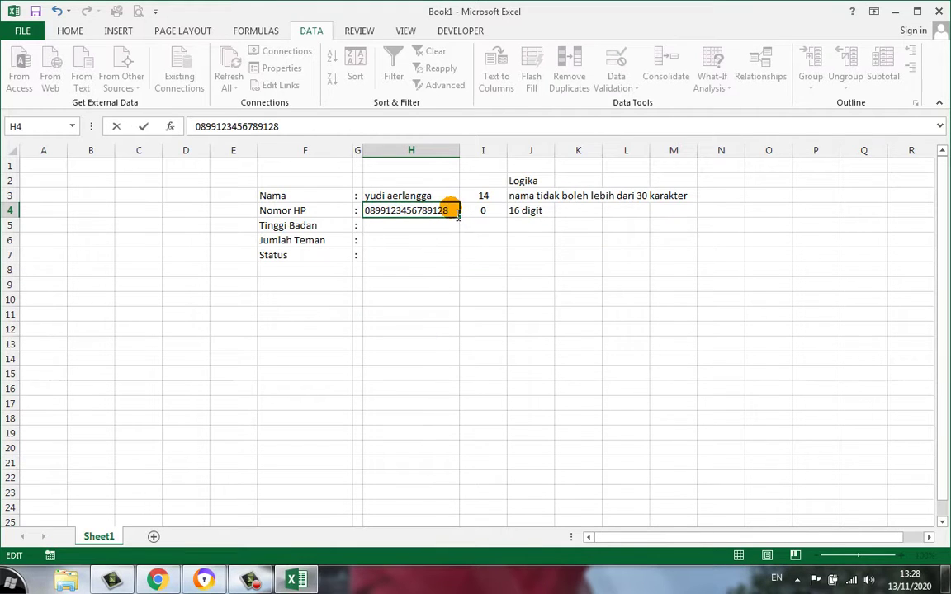
pyautogui.write('9')
pyautogui.press('Return')
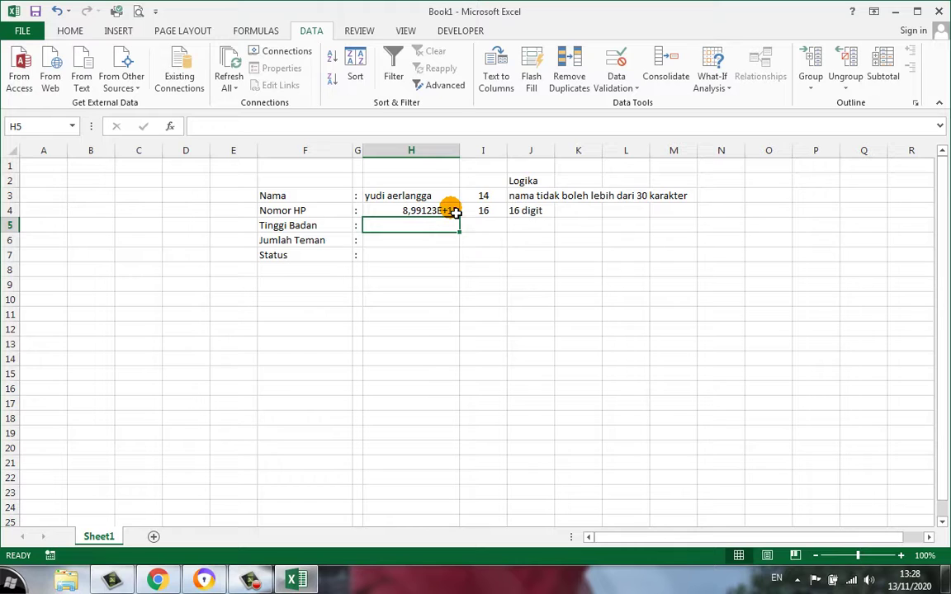
pyautogui.click(422, 211)
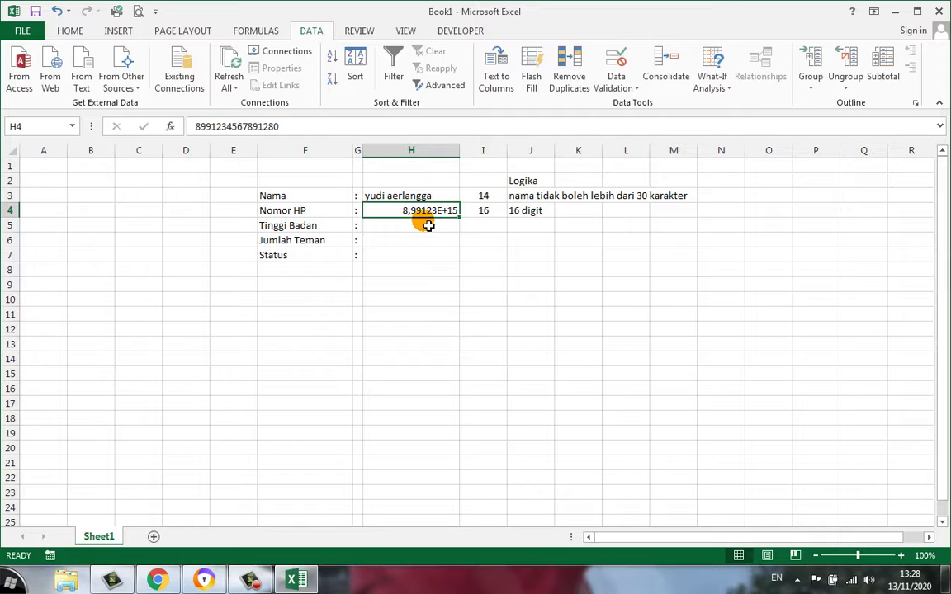
pyautogui.click(427, 223)
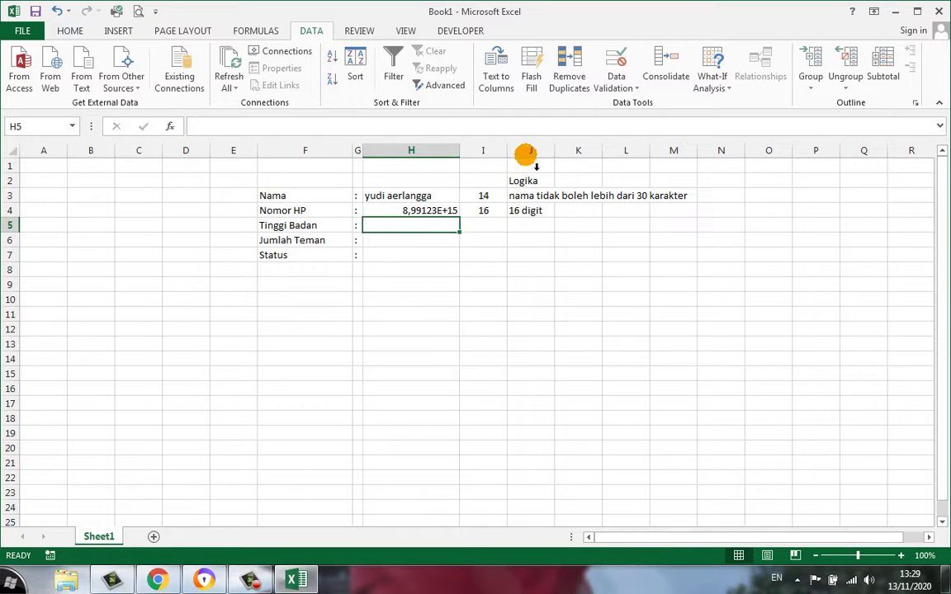
# Give H5 a Decimal validation rule with minimum 100 and maximum 180
pyautogui.click(612, 86)
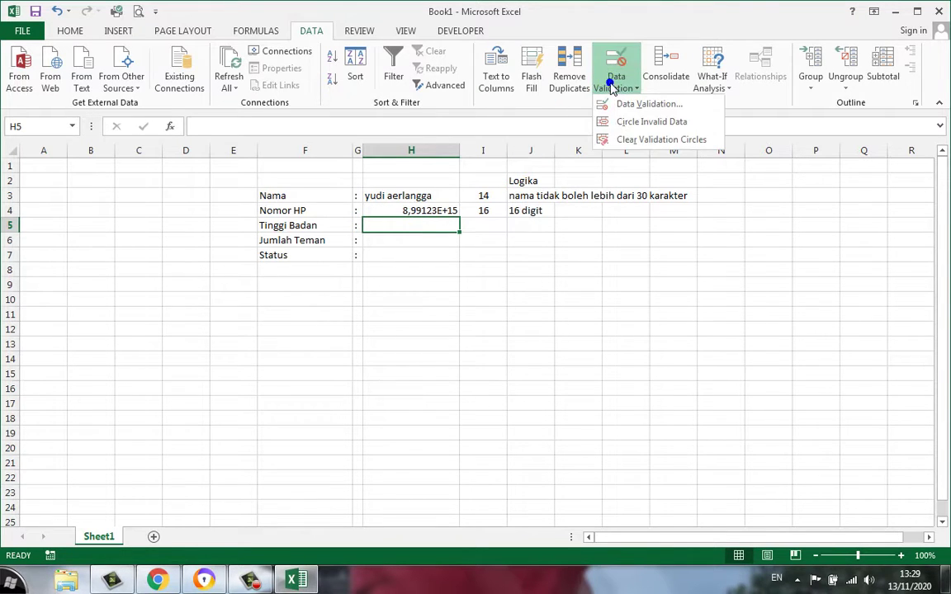
pyautogui.click(617, 103)
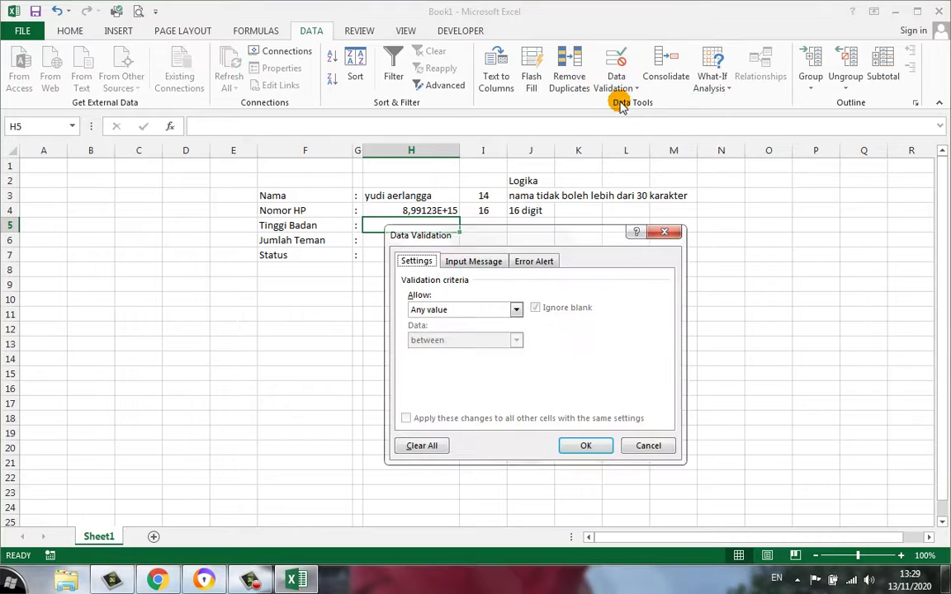
pyautogui.click(475, 309)
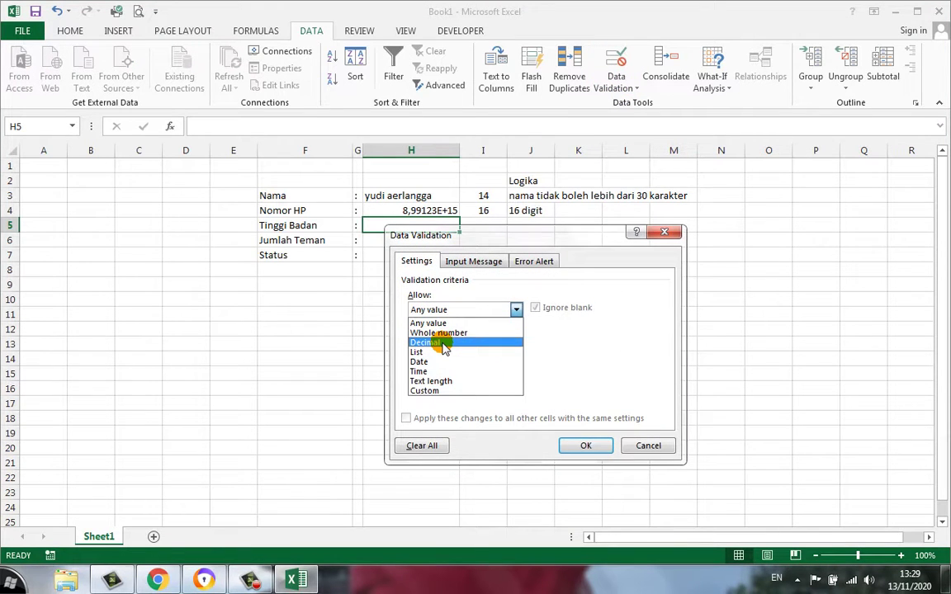
pyautogui.click(444, 343)
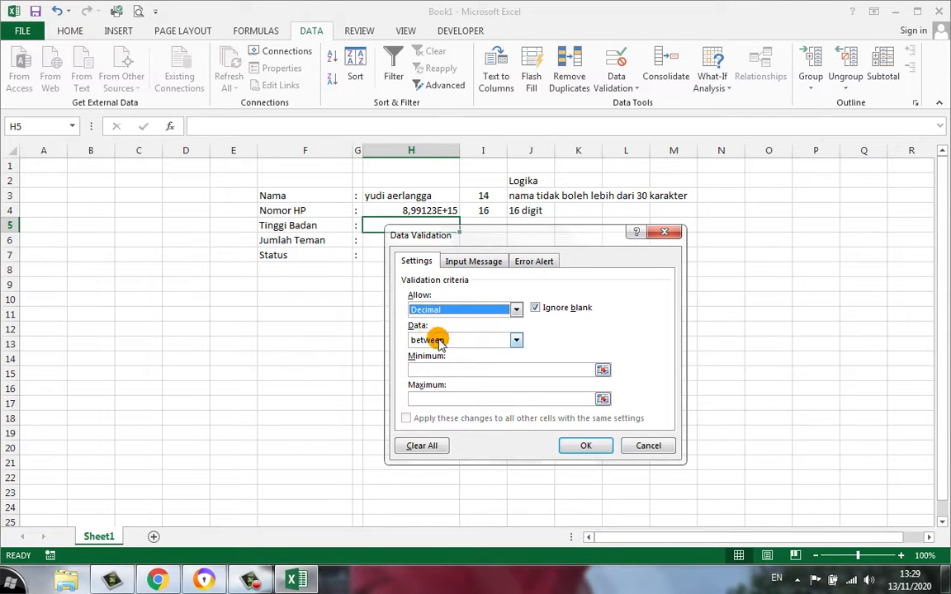
pyautogui.click(444, 372)
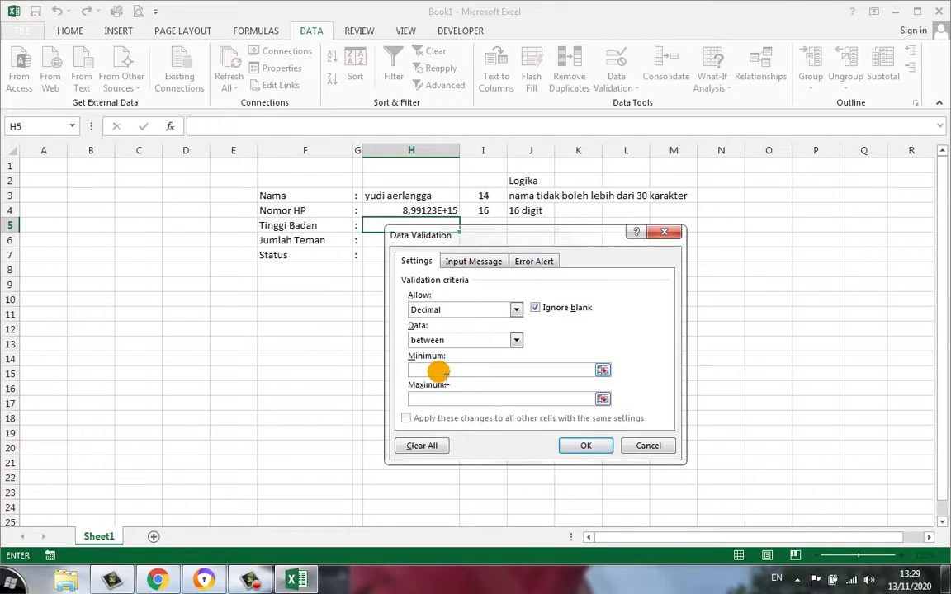
pyautogui.write('100')
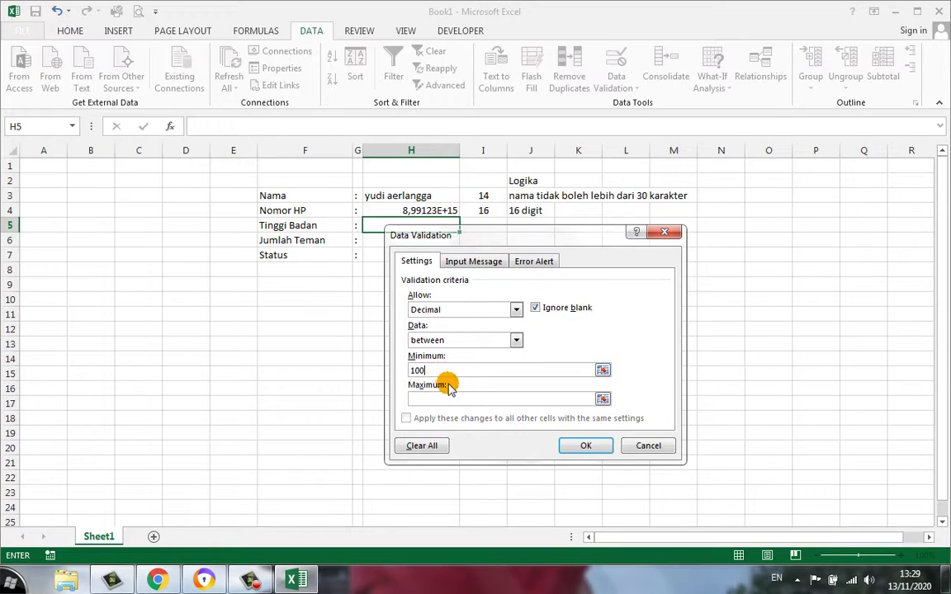
pyautogui.click(466, 400)
pyautogui.write('180')
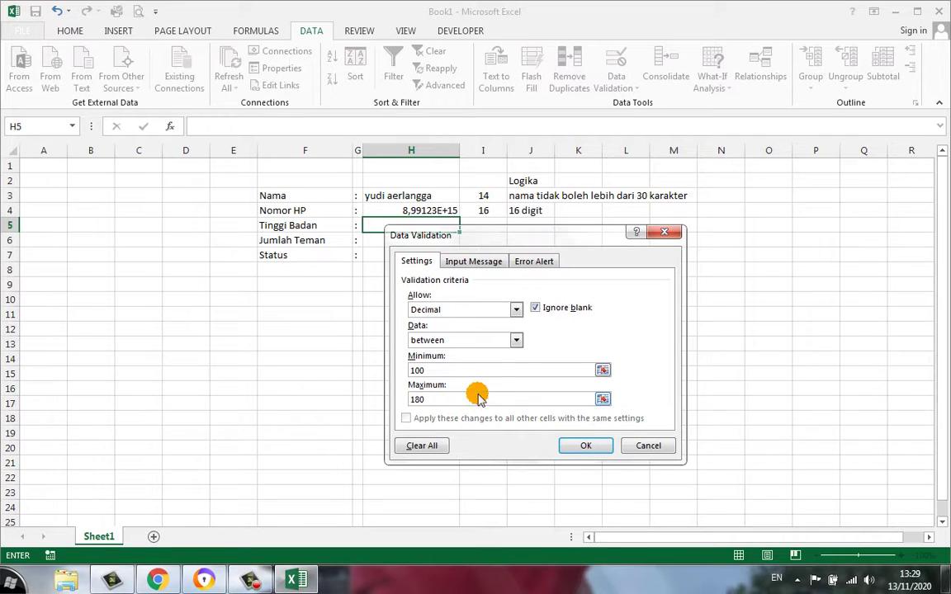
pyautogui.click(586, 446)
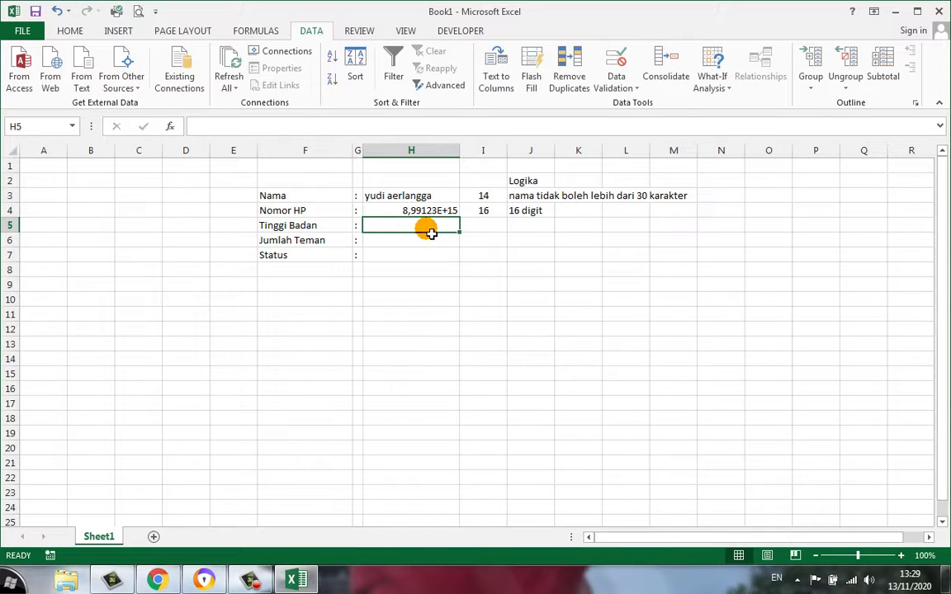
# Try heights 90 and 195 in H5 and dismiss each invalid-value error
pyautogui.write('90')
pyautogui.press('Return')
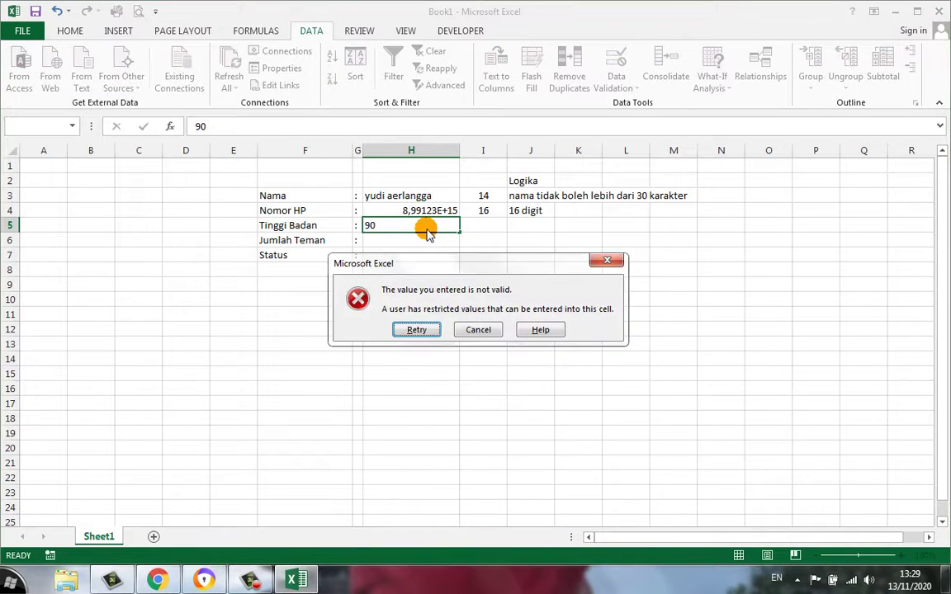
pyautogui.press('Escape')
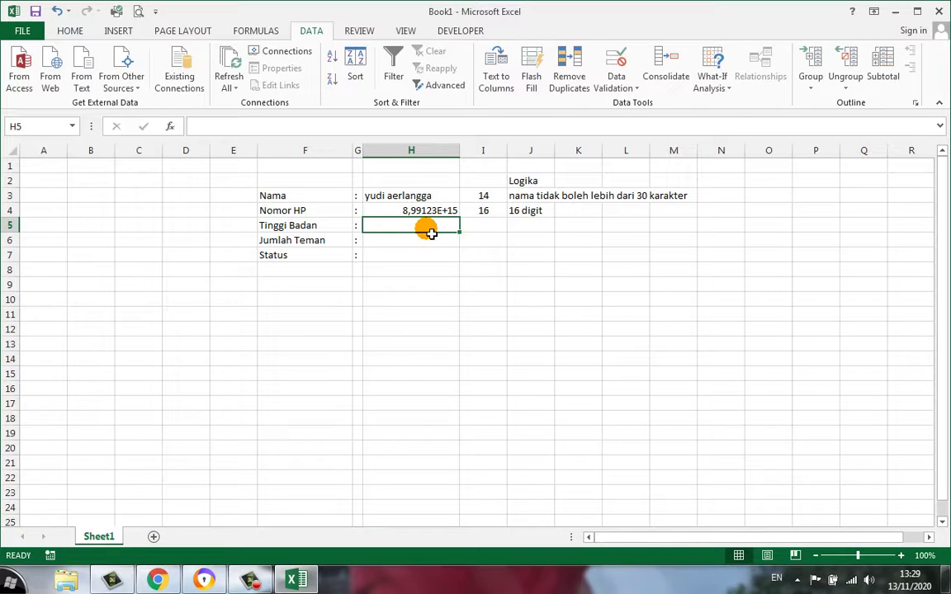
pyautogui.write('195')
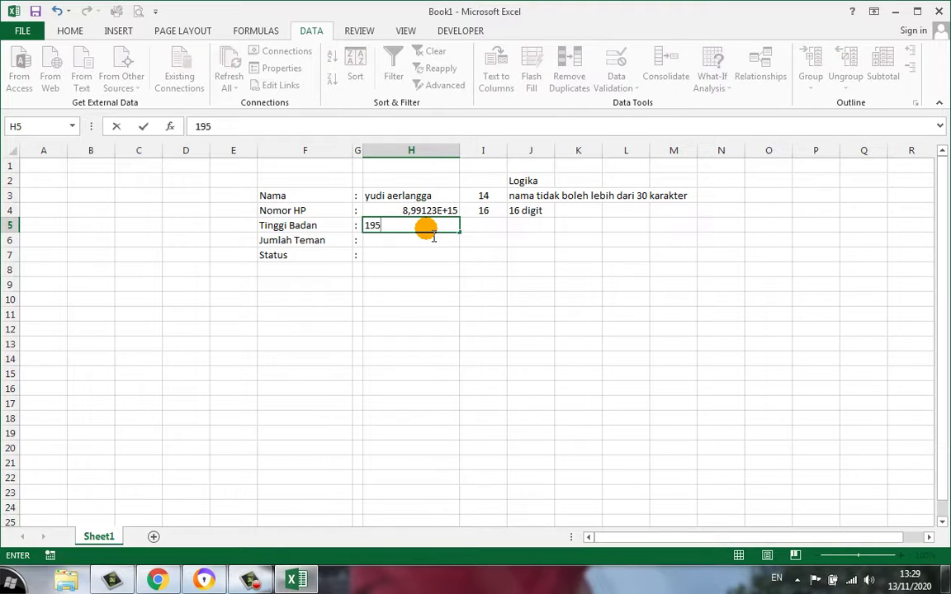
pyautogui.press('Return')
pyautogui.press('Escape')
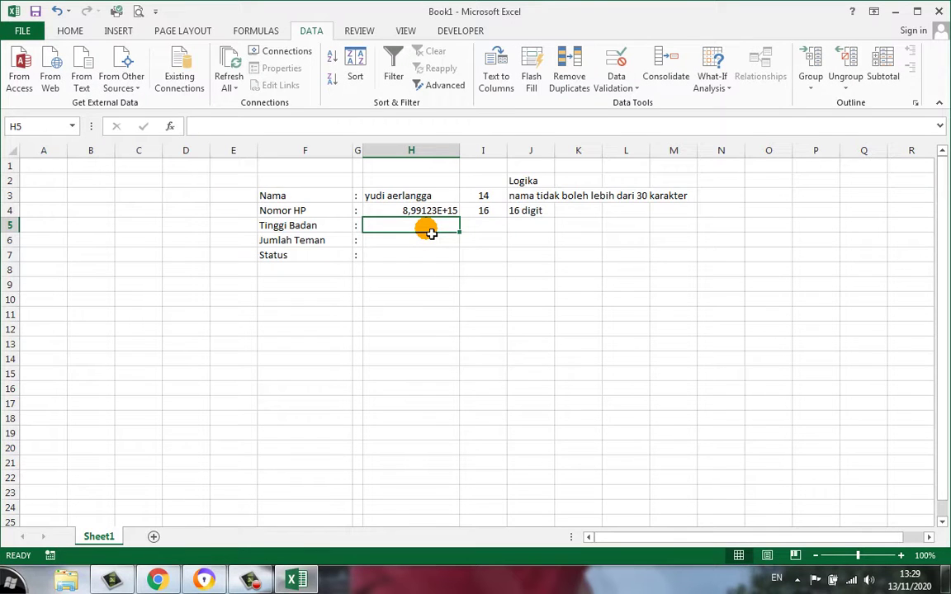
# Enter 145 in H5, change it to 145,8, then select H6
pyautogui.write('145')
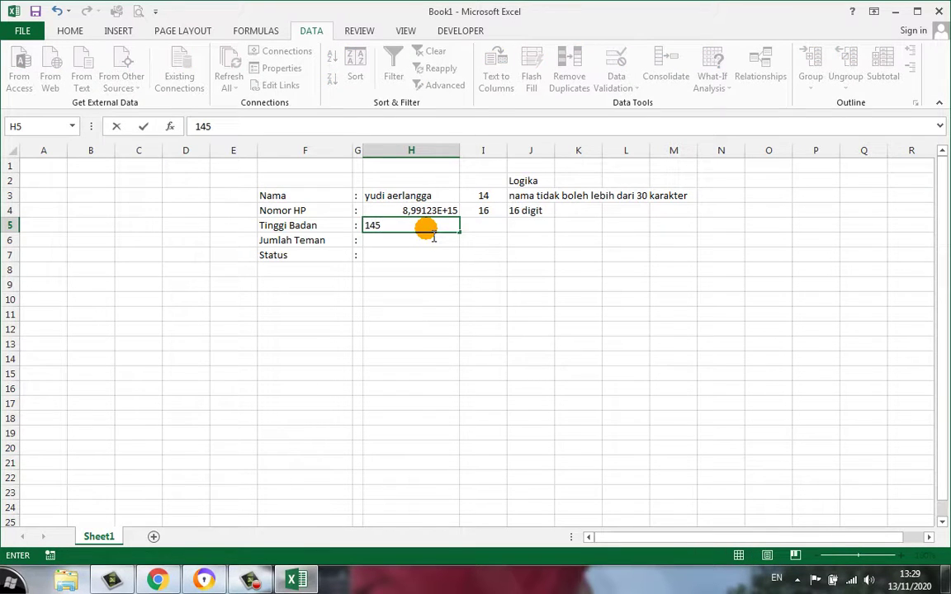
pyautogui.press('Return')
pyautogui.click(428, 230)
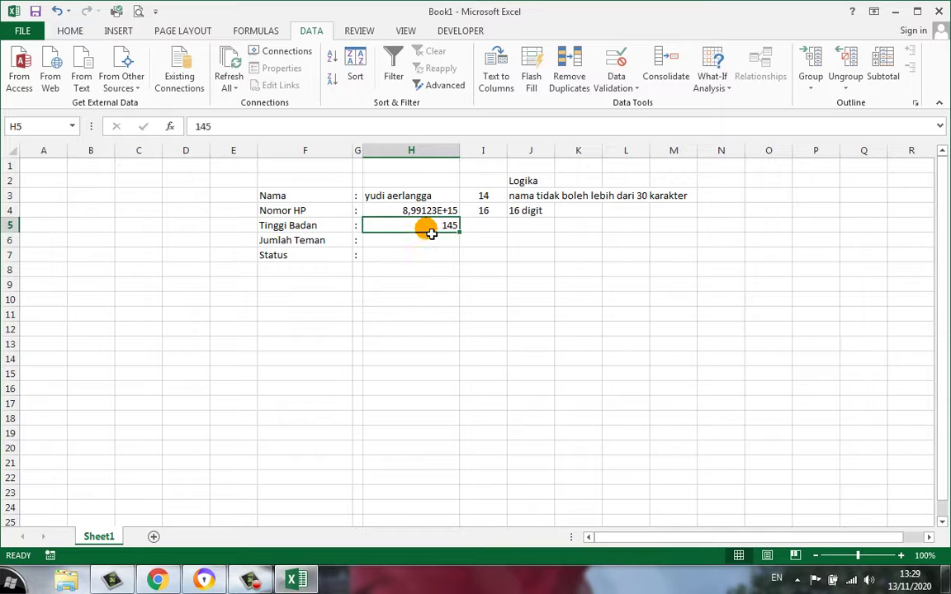
pyautogui.write('1')
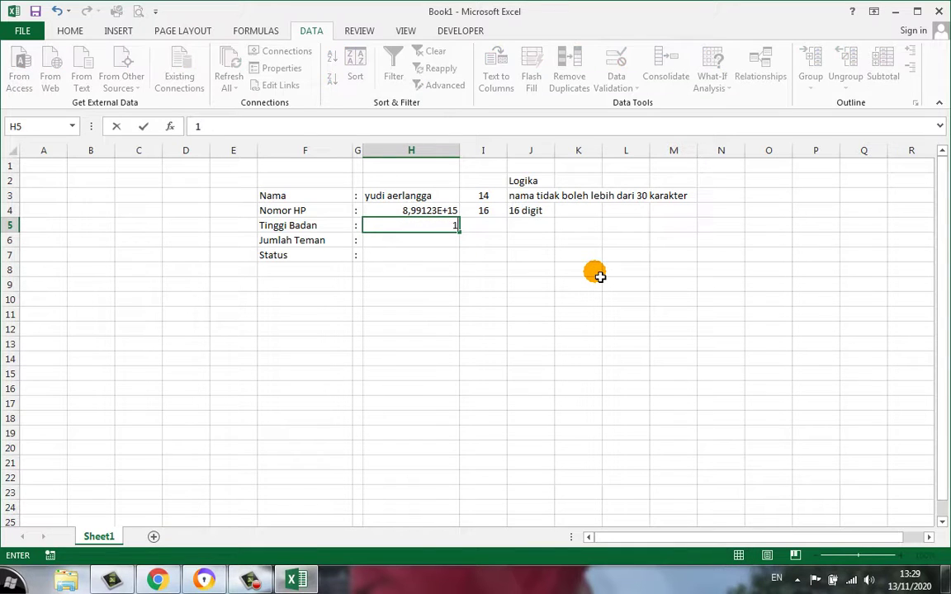
pyautogui.write('45,8')
pyautogui.press('Return')
pyautogui.press('Up')
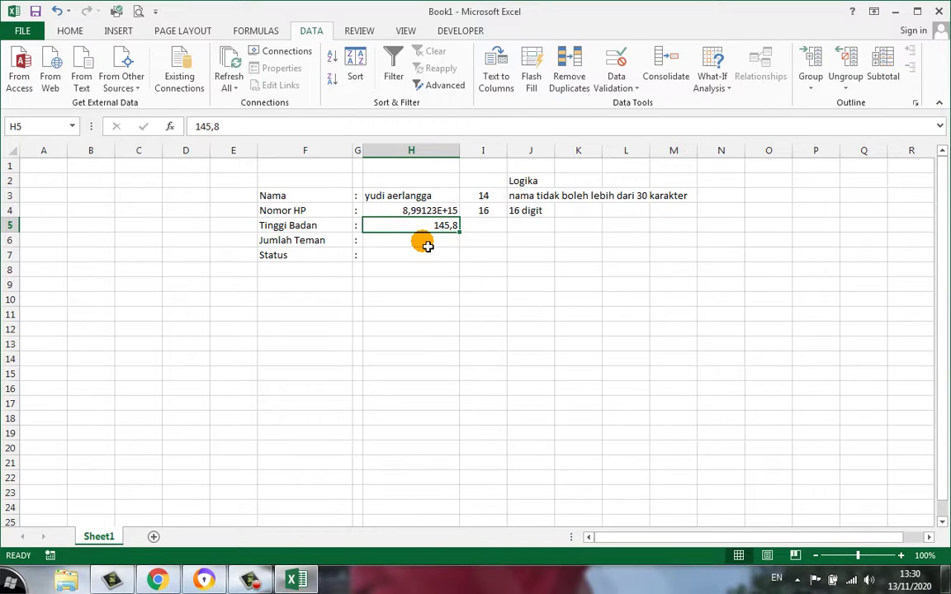
pyautogui.click(426, 244)
pyautogui.click(410, 229)
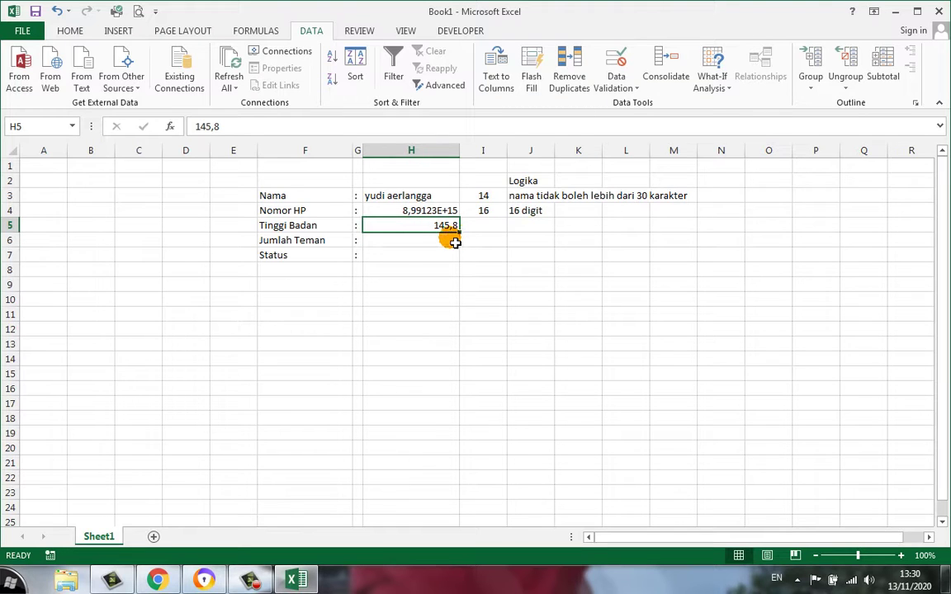
pyautogui.click(374, 242)
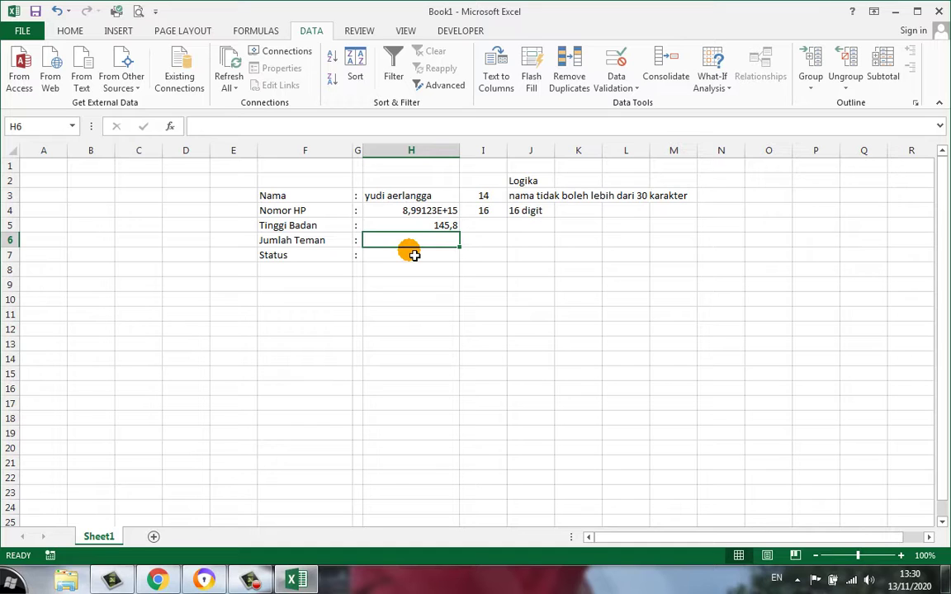
pyautogui.click(306, 239)
pyautogui.click(384, 245)
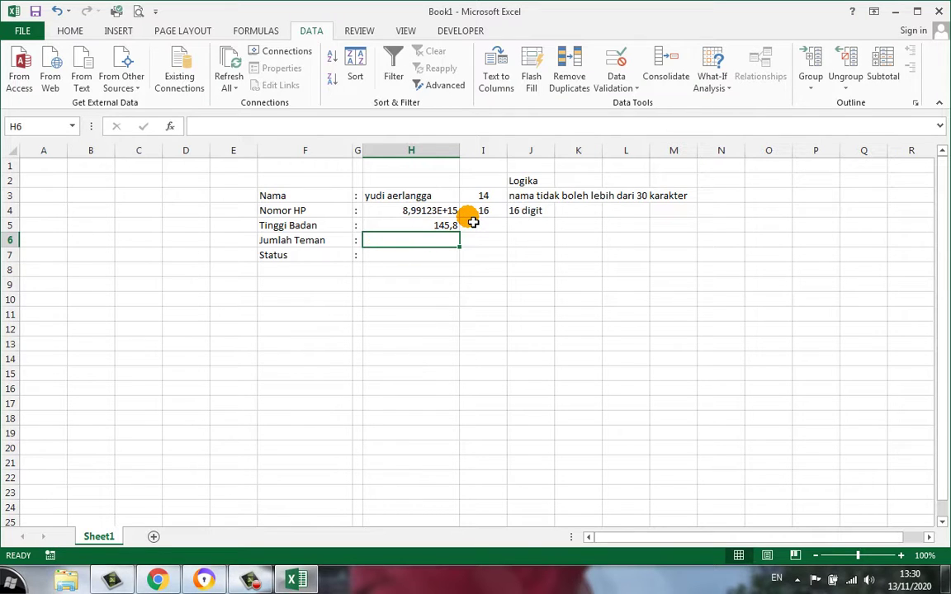
# Set H6's validation to Whole number, not equal to 0
pyautogui.click(617, 85)
pyautogui.click(630, 106)
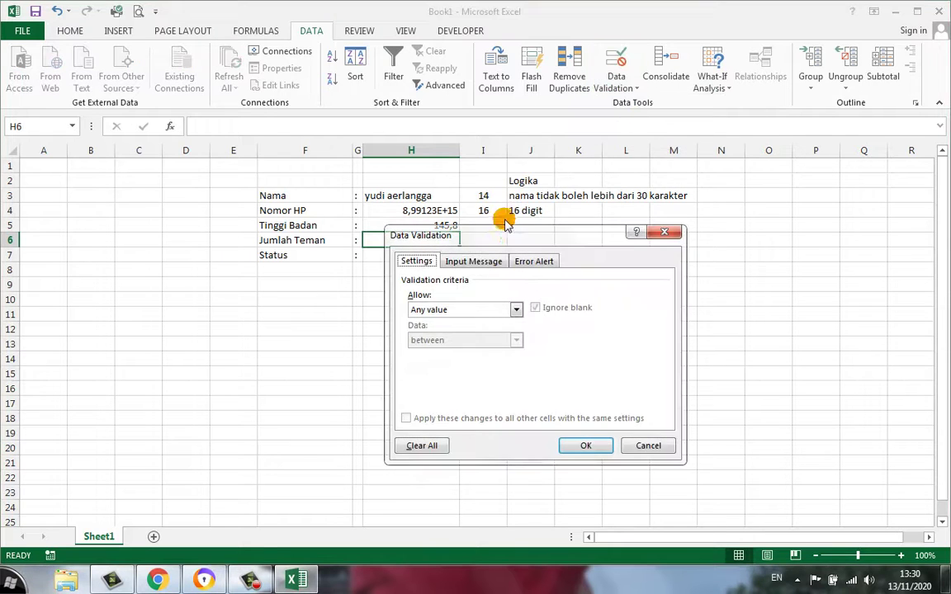
pyautogui.click(462, 313)
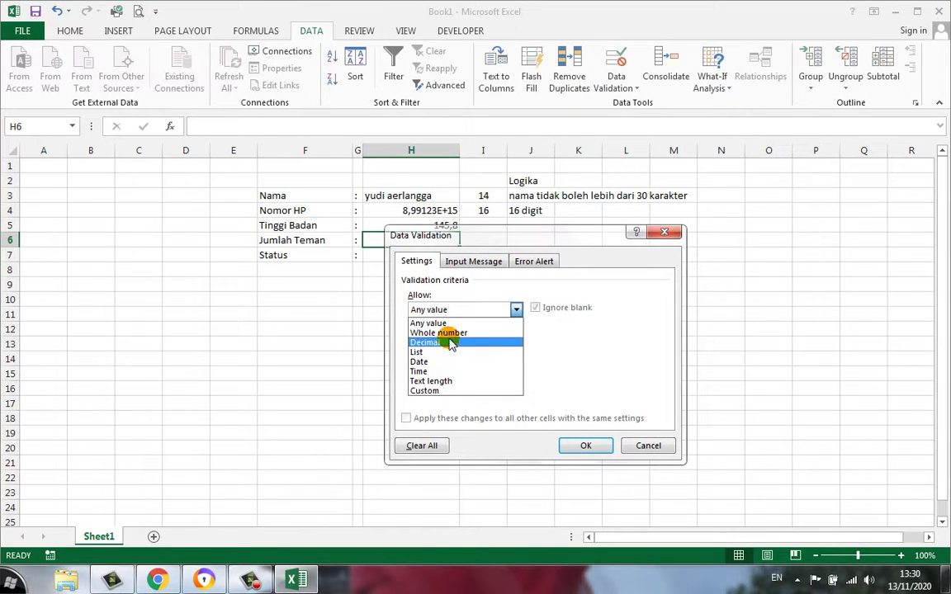
pyautogui.click(441, 333)
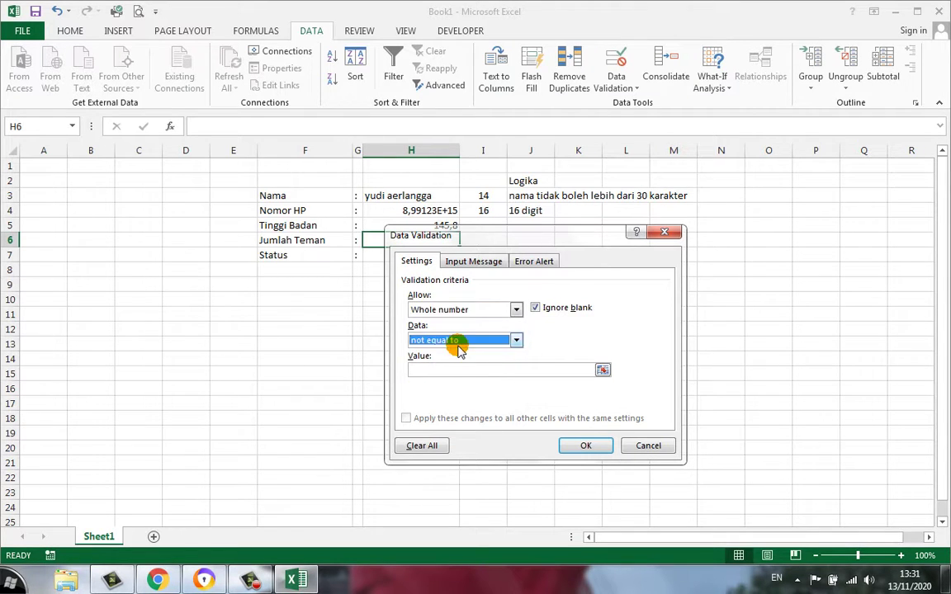
pyautogui.click(440, 342)
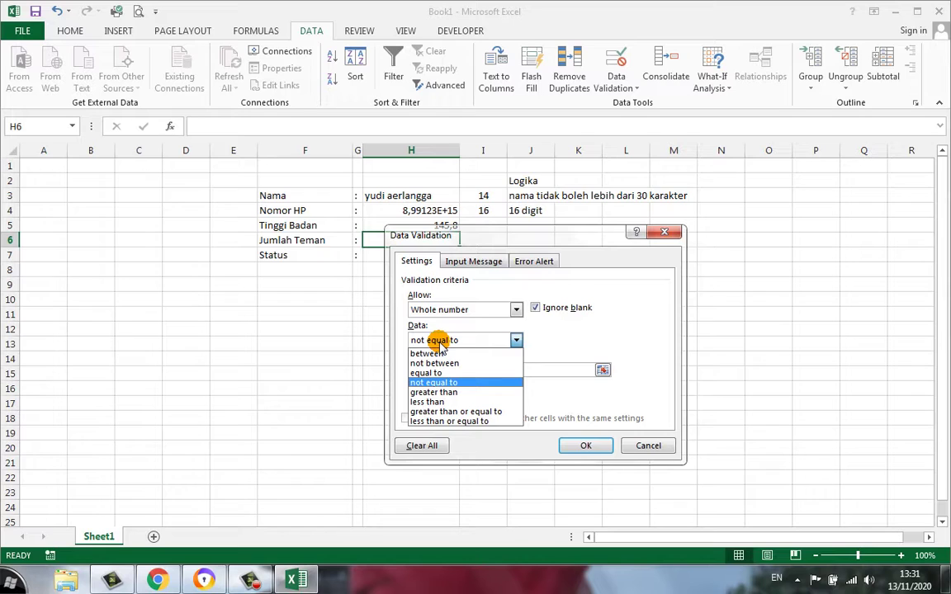
pyautogui.click(442, 344)
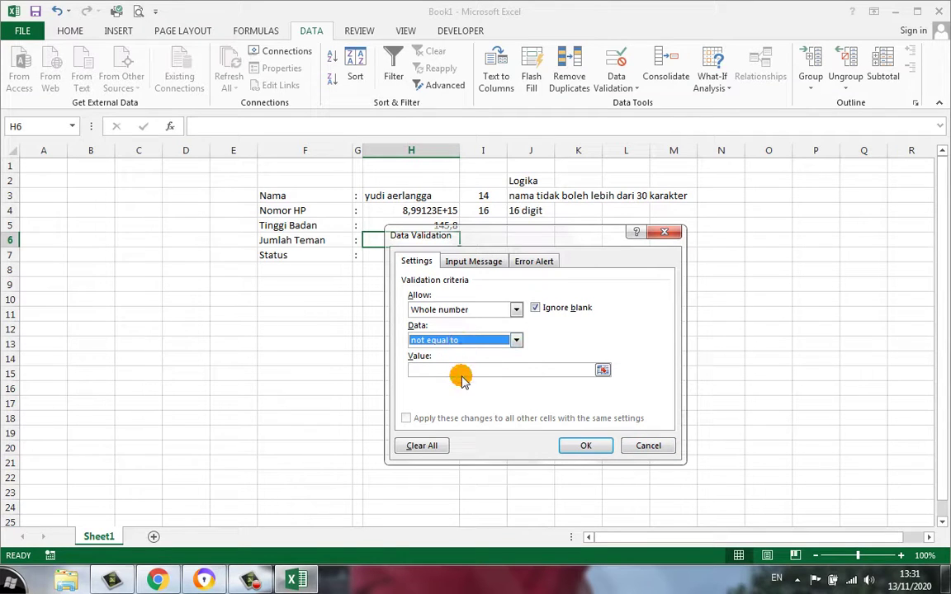
pyautogui.click(461, 373)
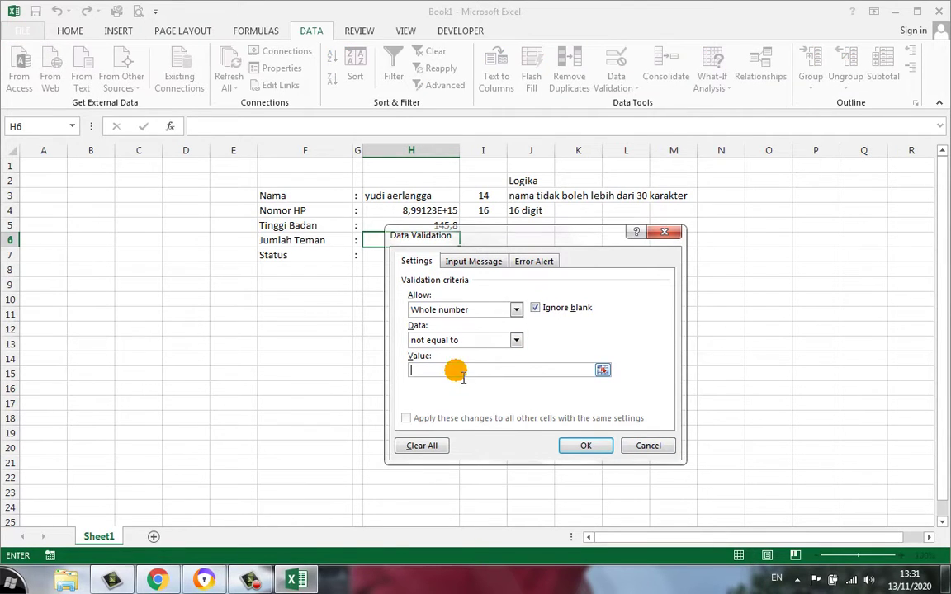
pyautogui.write('0')
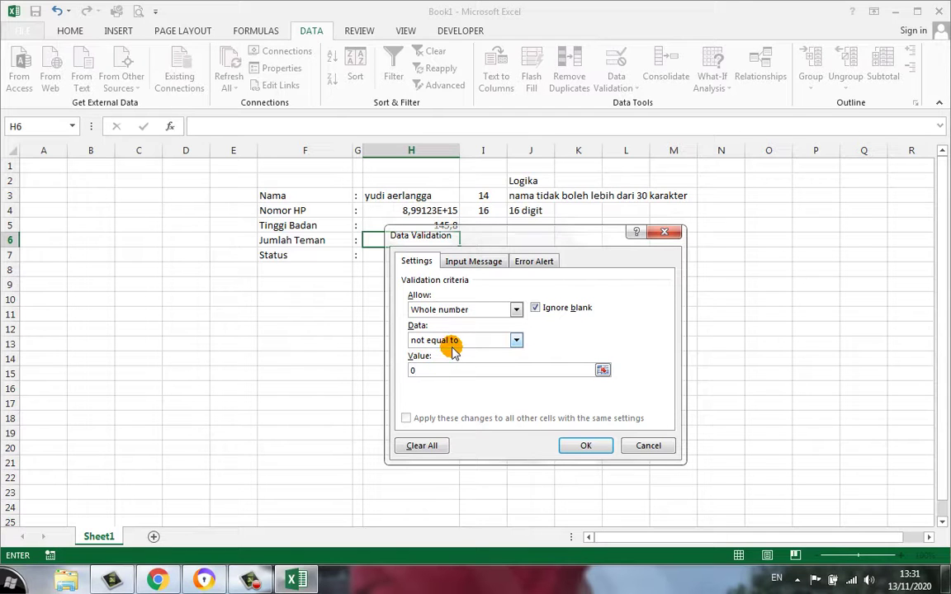
pyautogui.click(586, 447)
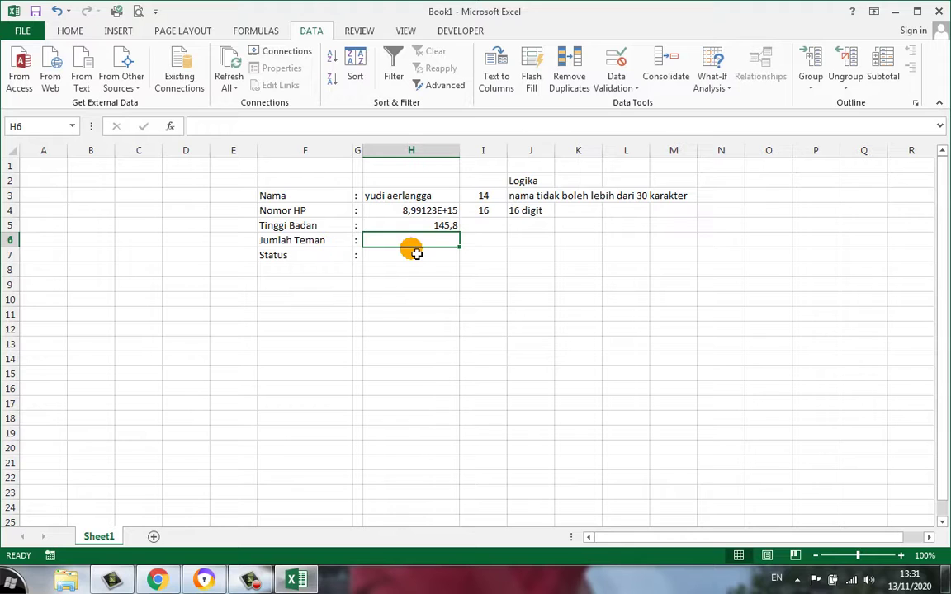
pyautogui.click(531, 257)
pyautogui.click(529, 243)
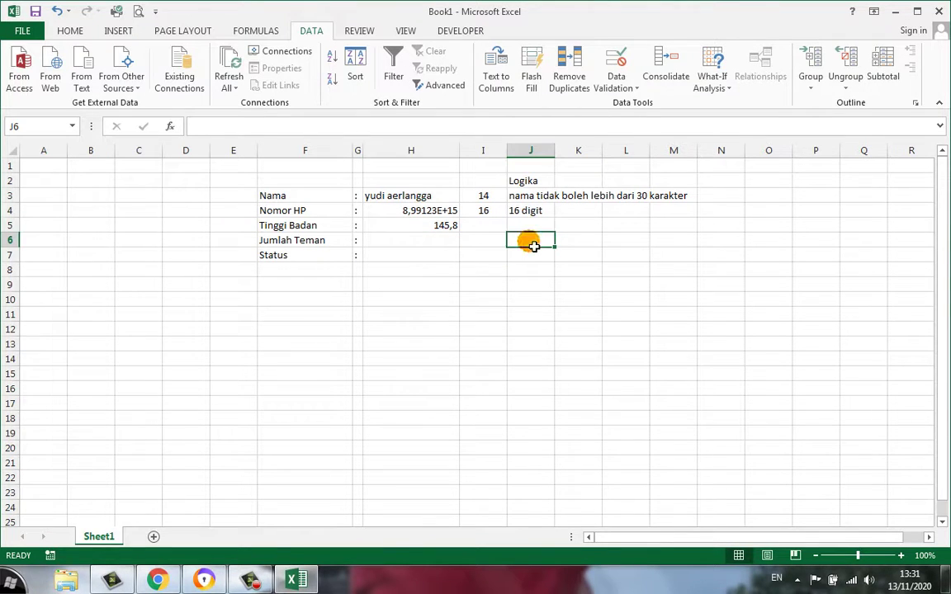
pyautogui.write('tidak bole')
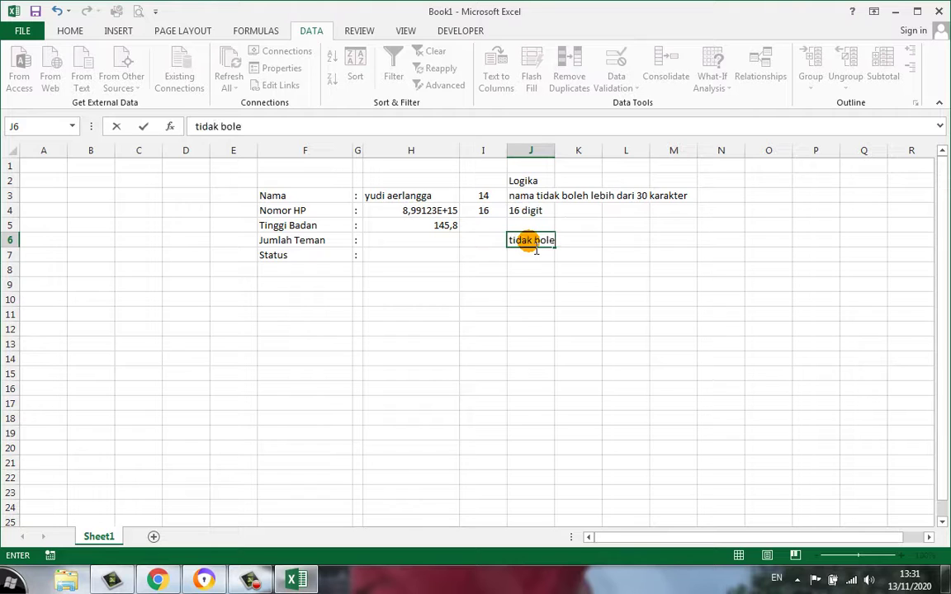
pyautogui.write('h nol')
pyautogui.press('Return')
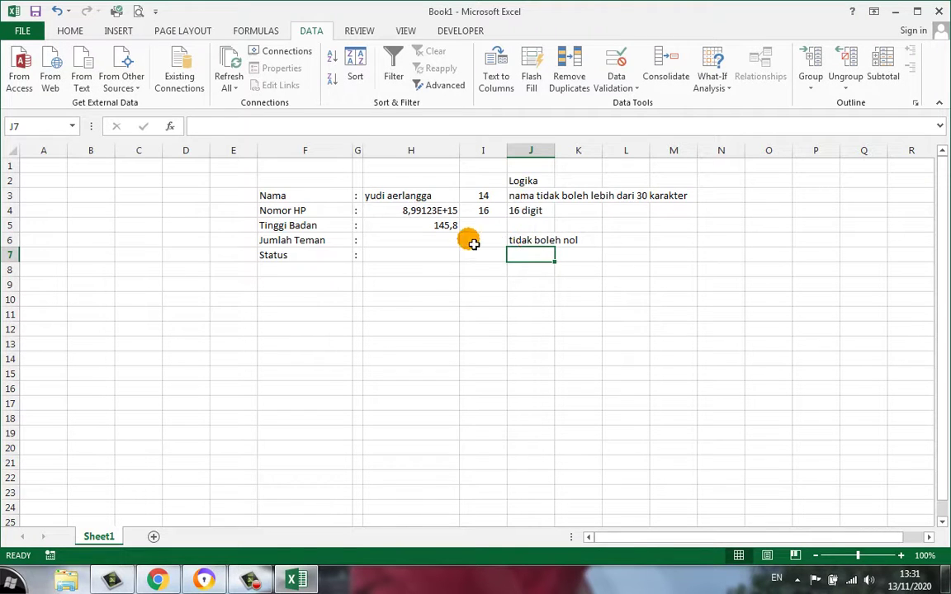
pyautogui.click(446, 240)
pyautogui.write('0')
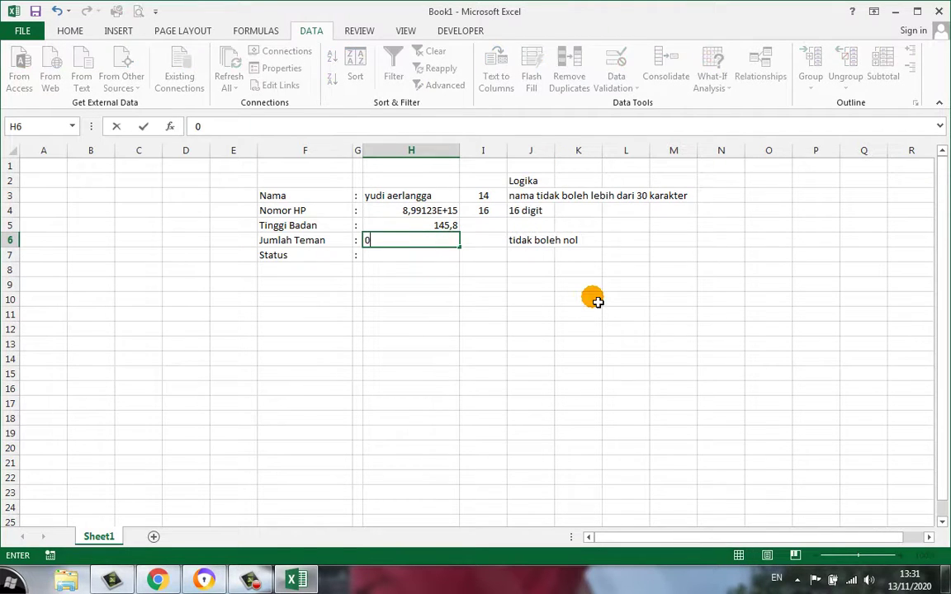
pyautogui.press('Return')
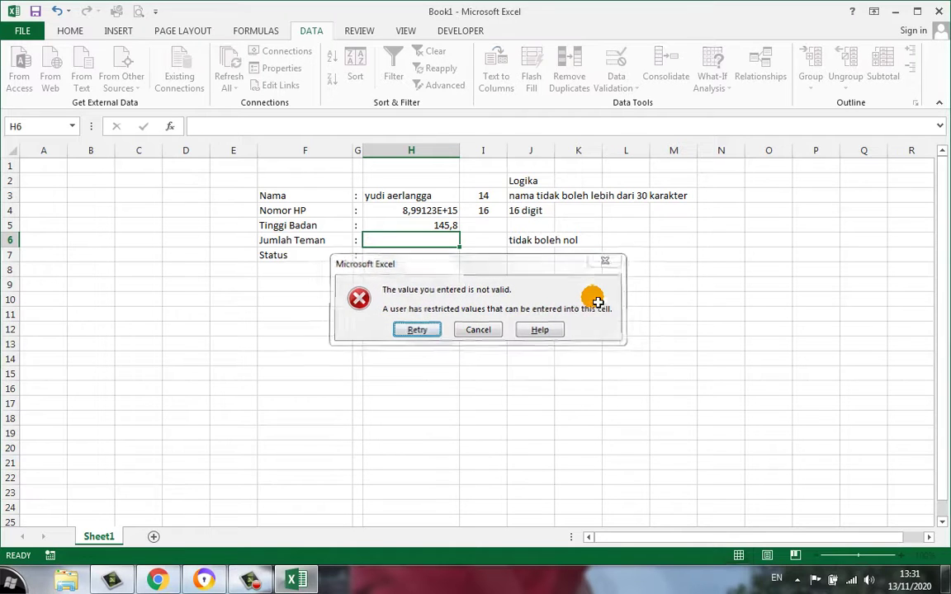
pyautogui.press('Escape')
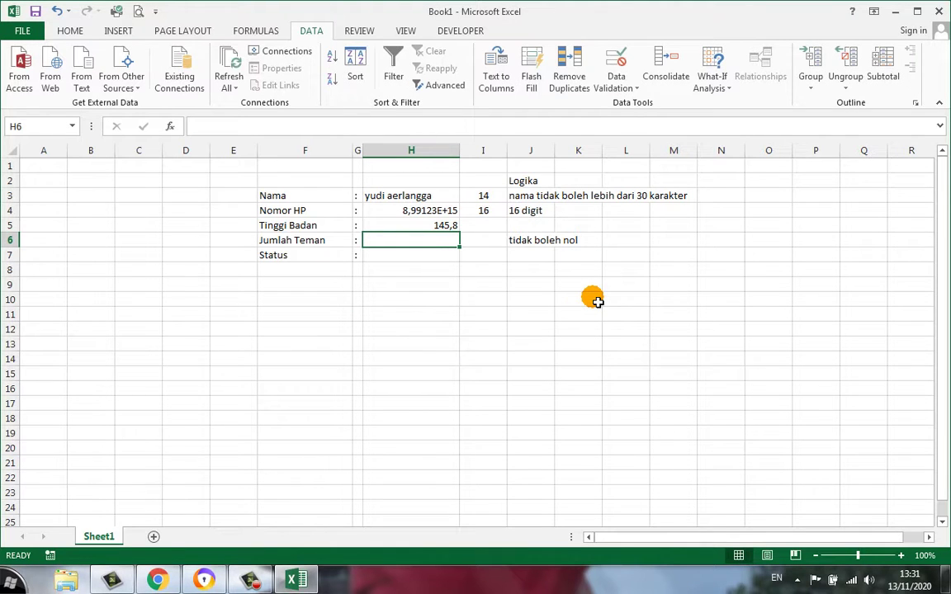
pyautogui.write('5')
pyautogui.press('Return')
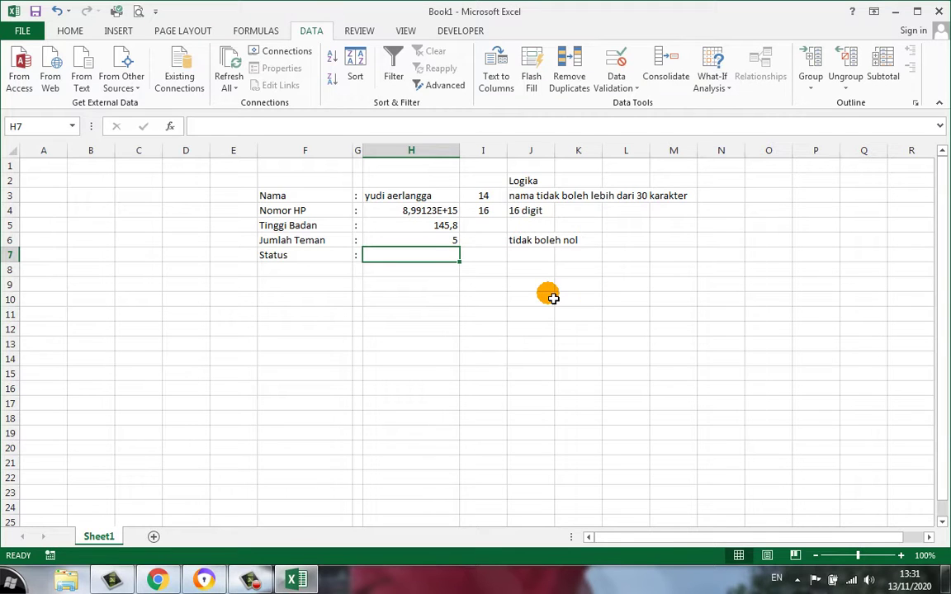
pyautogui.click(388, 242)
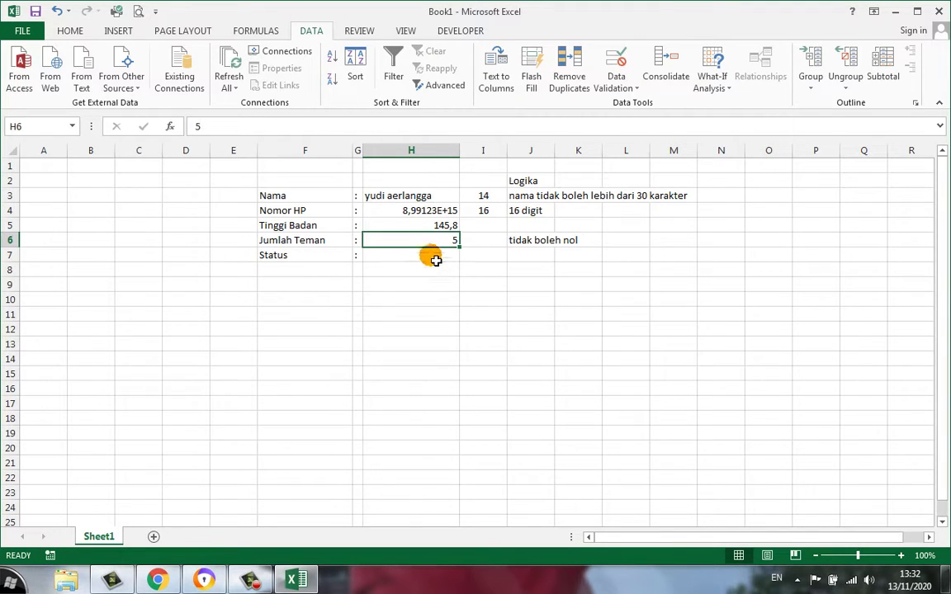
pyautogui.click(431, 255)
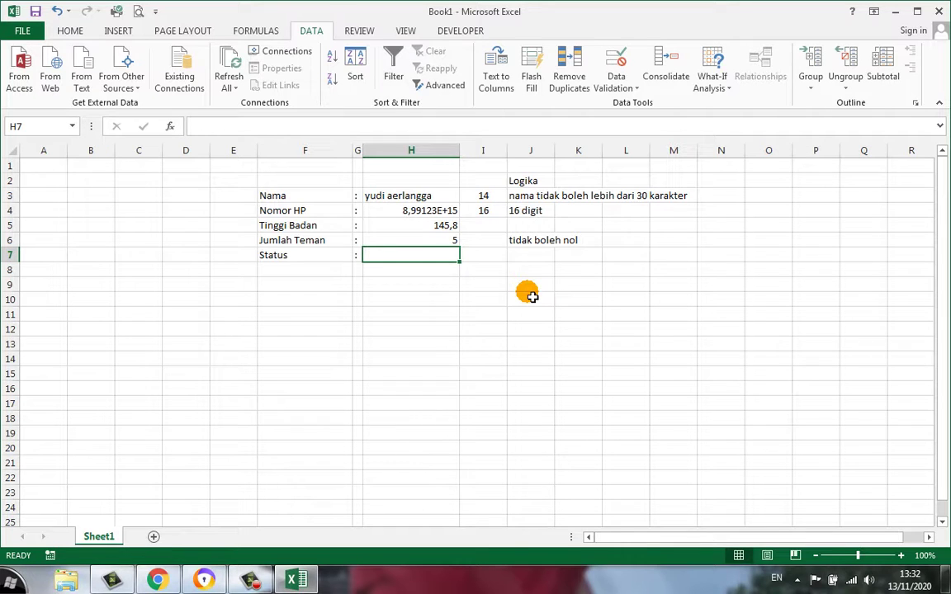
# Give H7 a List validation with source Jomblo,Berpasangan
pyautogui.click(616, 86)
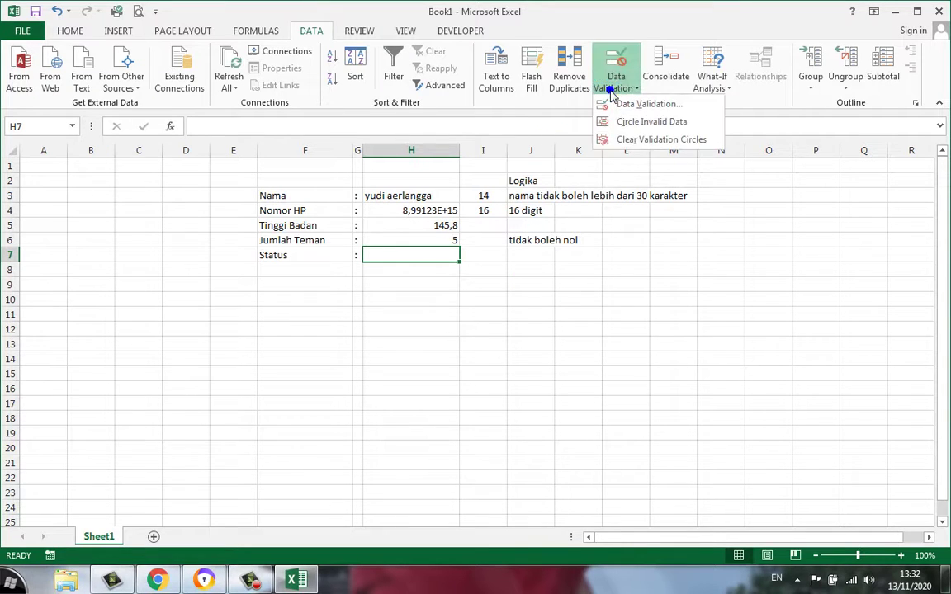
pyautogui.click(649, 104)
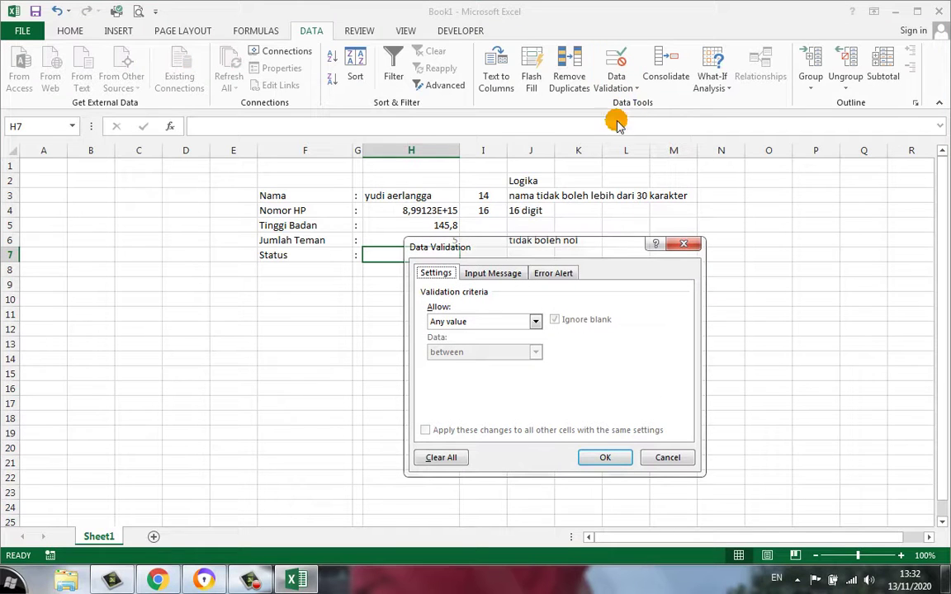
pyautogui.click(533, 321)
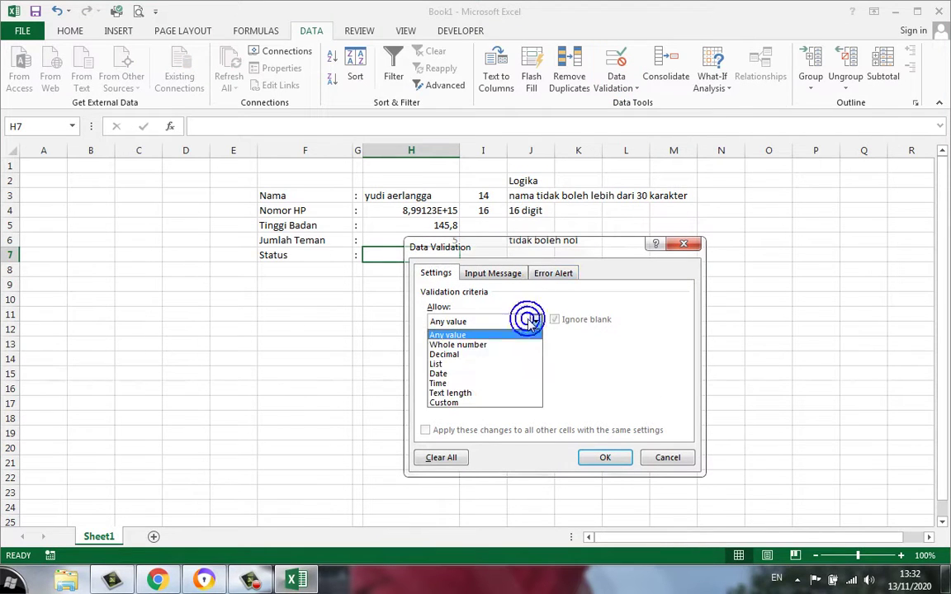
pyautogui.click(468, 368)
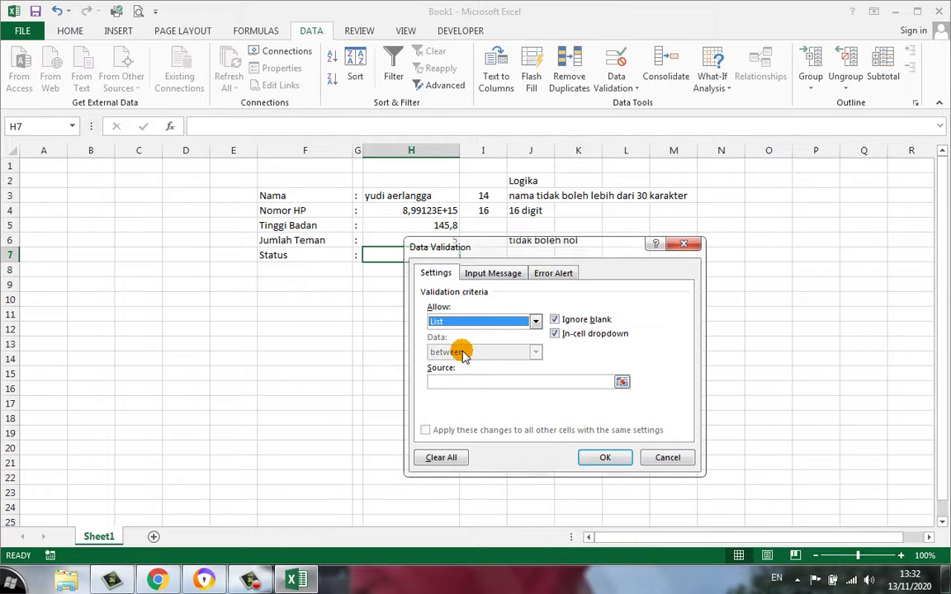
pyautogui.click(476, 382)
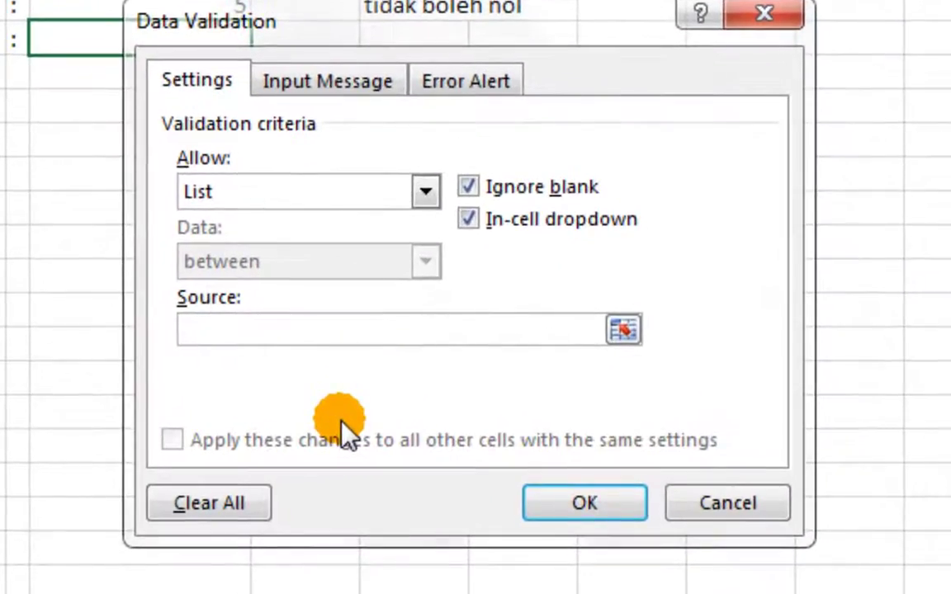
pyautogui.write('Jomblo')
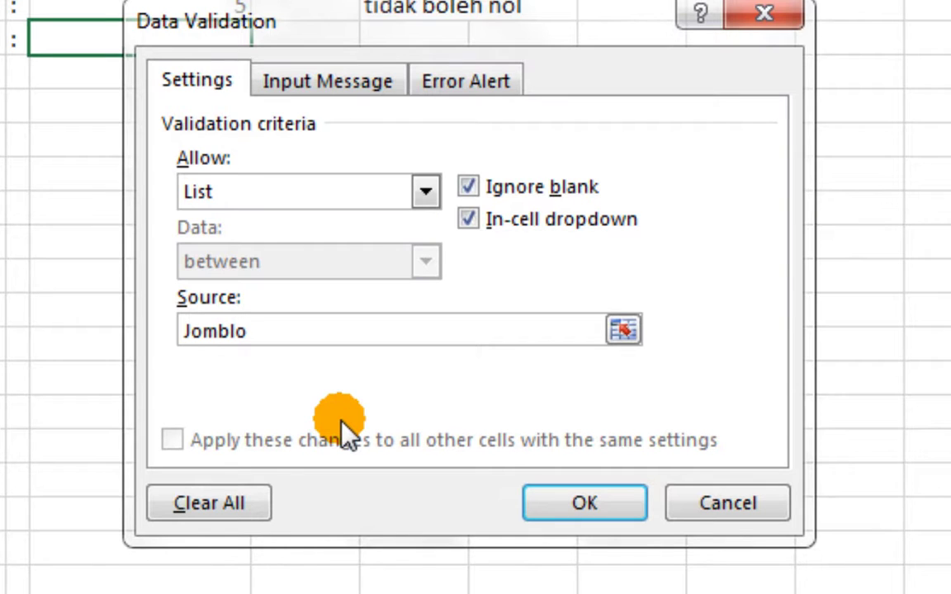
pyautogui.write(',Menikah')
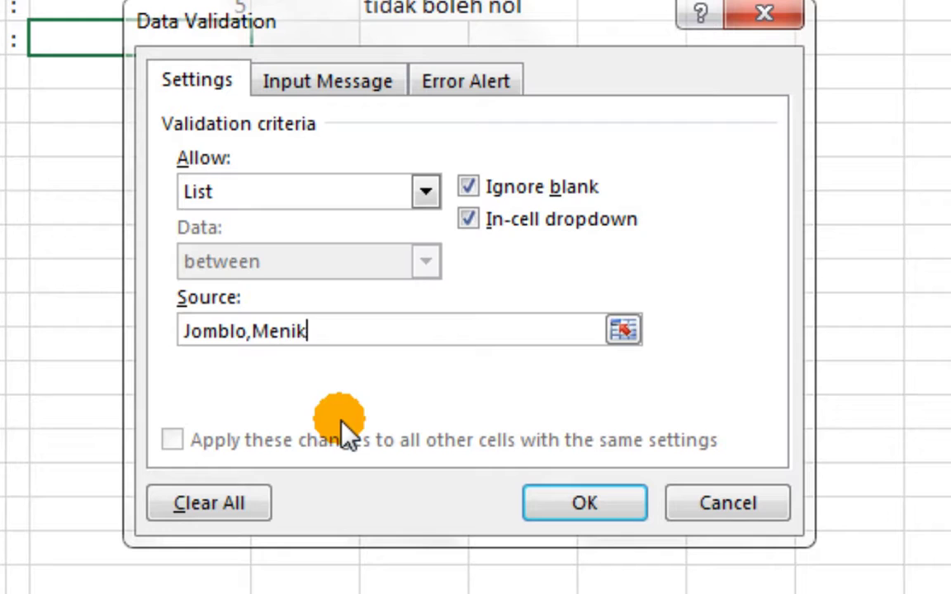
pyautogui.press('BackSpace')
pyautogui.press('BackSpace')
pyautogui.press('BackSpace')
pyautogui.press('BackSpace')
pyautogui.press('BackSpace')
pyautogui.press('BackSpace')
pyautogui.press('BackSpace')
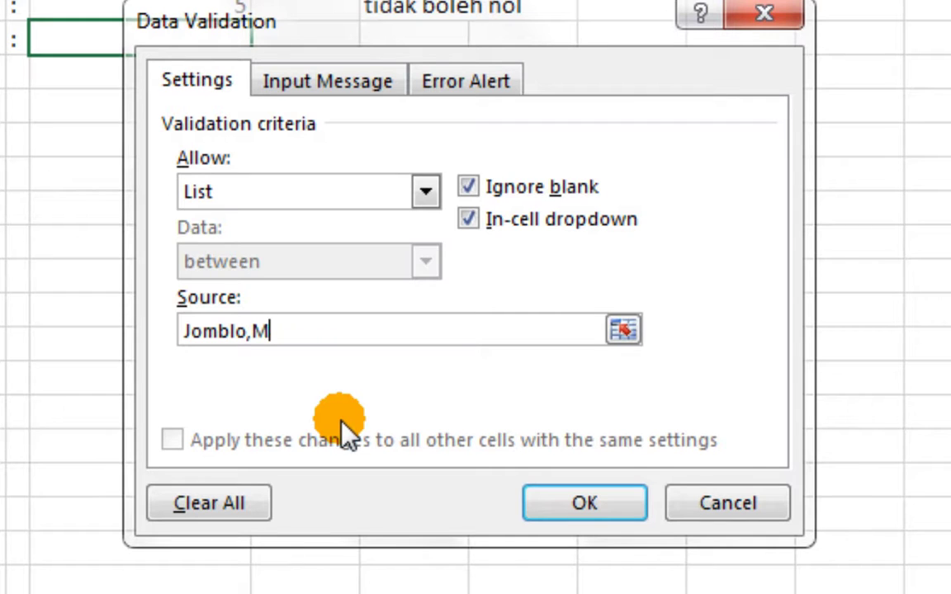
pyautogui.write('Berpasangan')
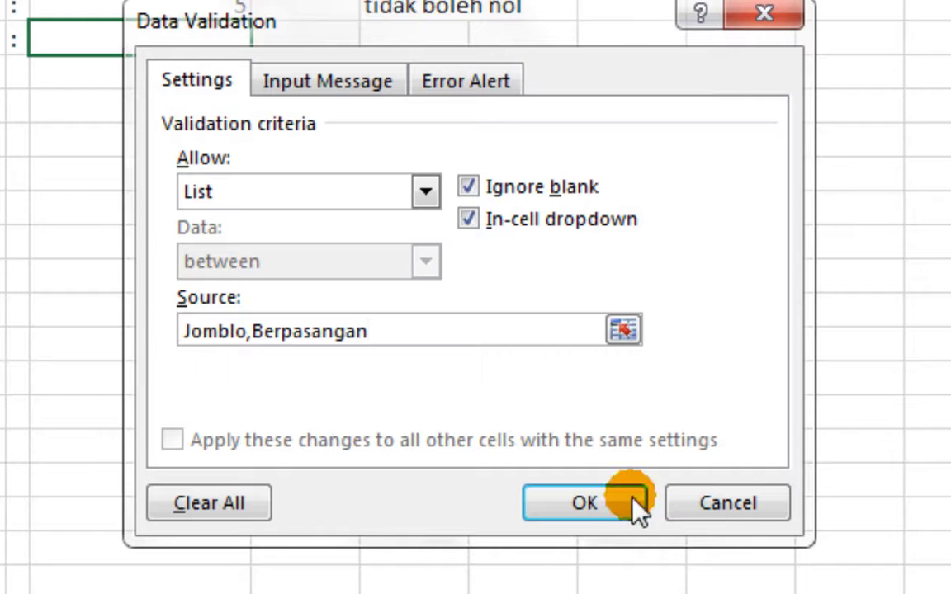
pyautogui.click(582, 507)
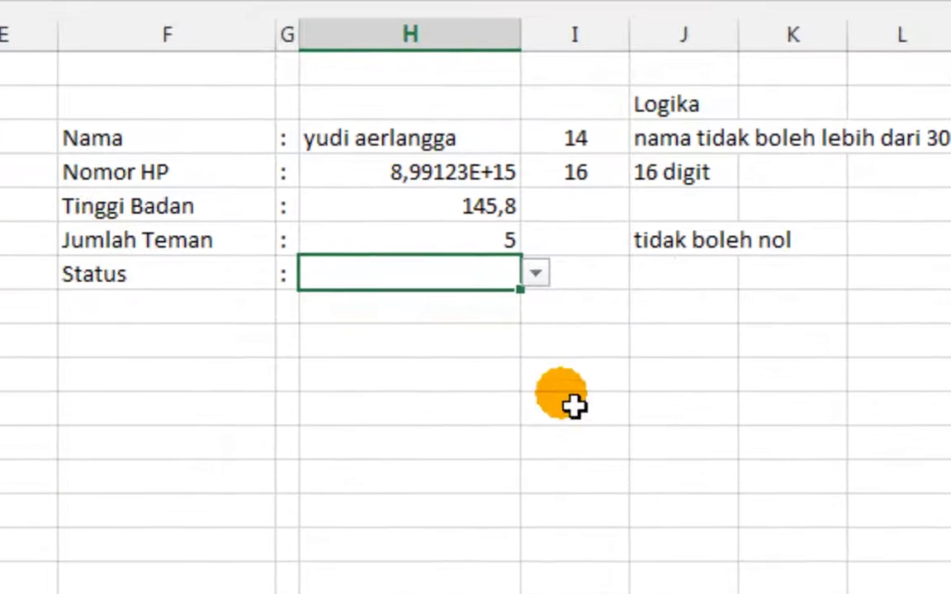
pyautogui.click(386, 392)
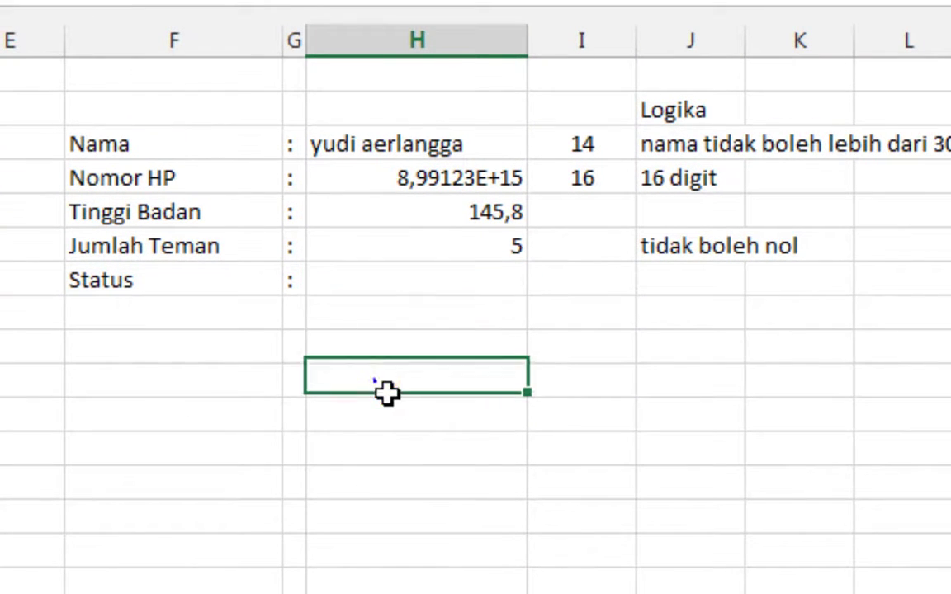
# Open H7's dropdown and pick the offered Status choice to test the list
pyautogui.click(379, 285)
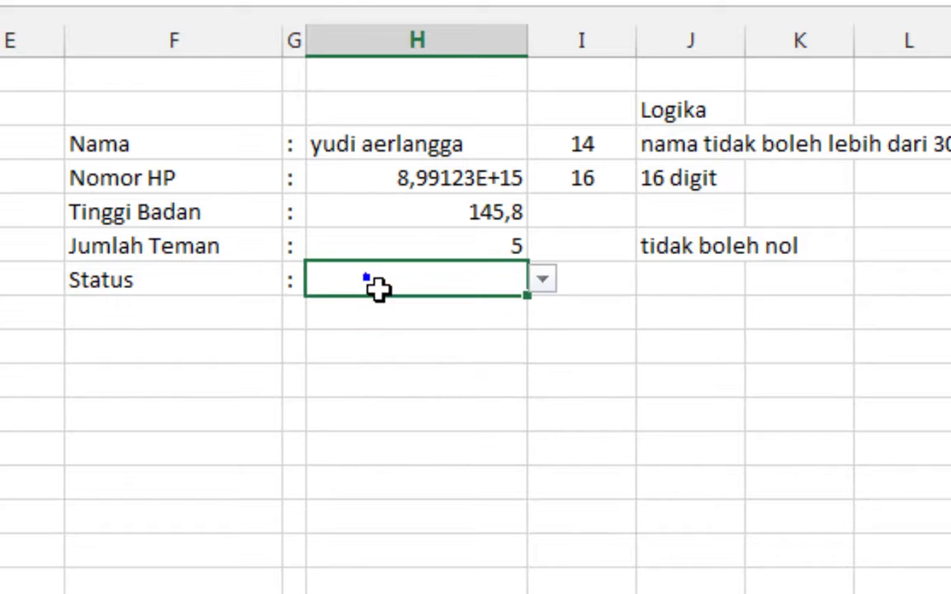
pyautogui.click(543, 281)
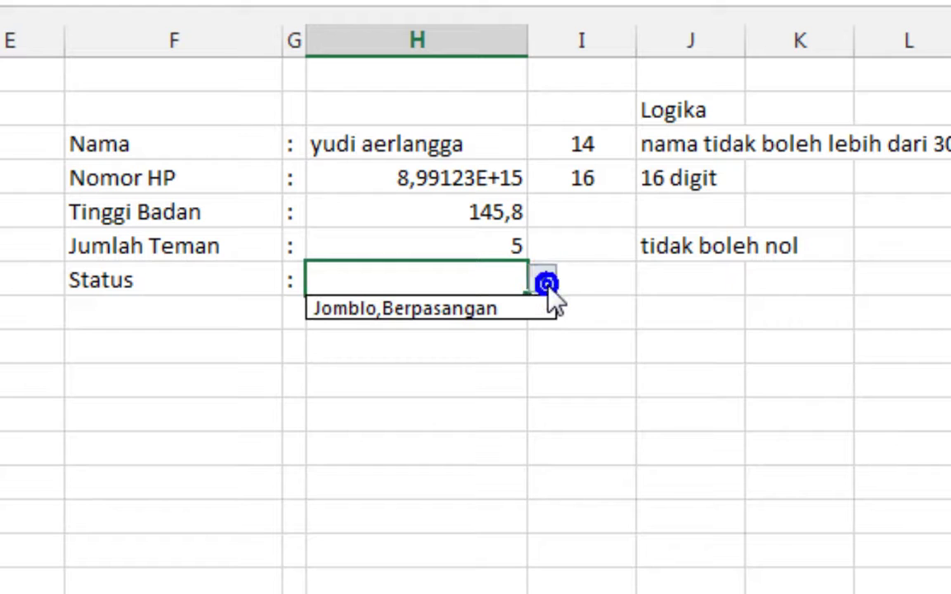
pyautogui.click(394, 311)
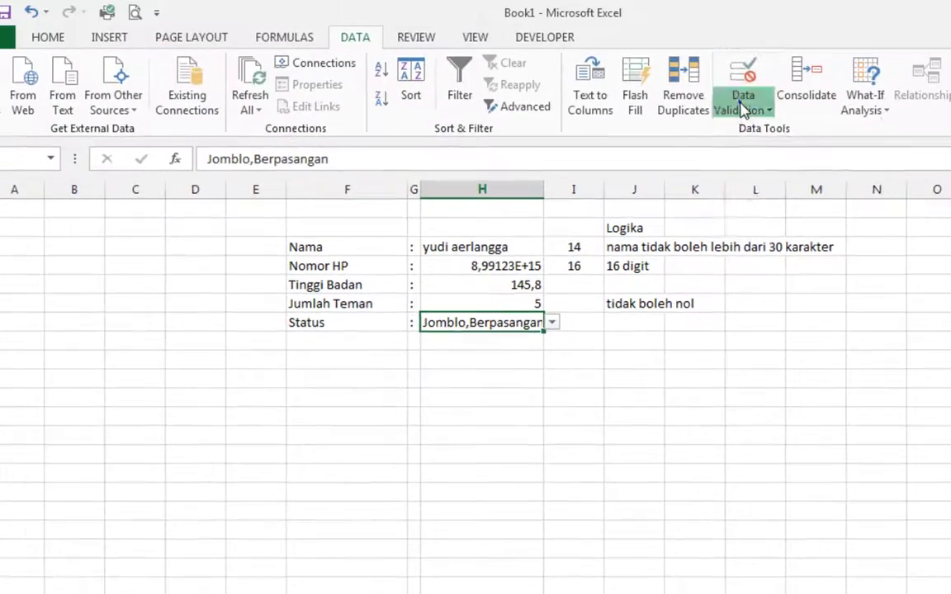
# Change the list source separator to a semicolon, Jomblo;Berpasangan, and check the dropdown again
pyautogui.click(740, 103)
pyautogui.click(745, 131)
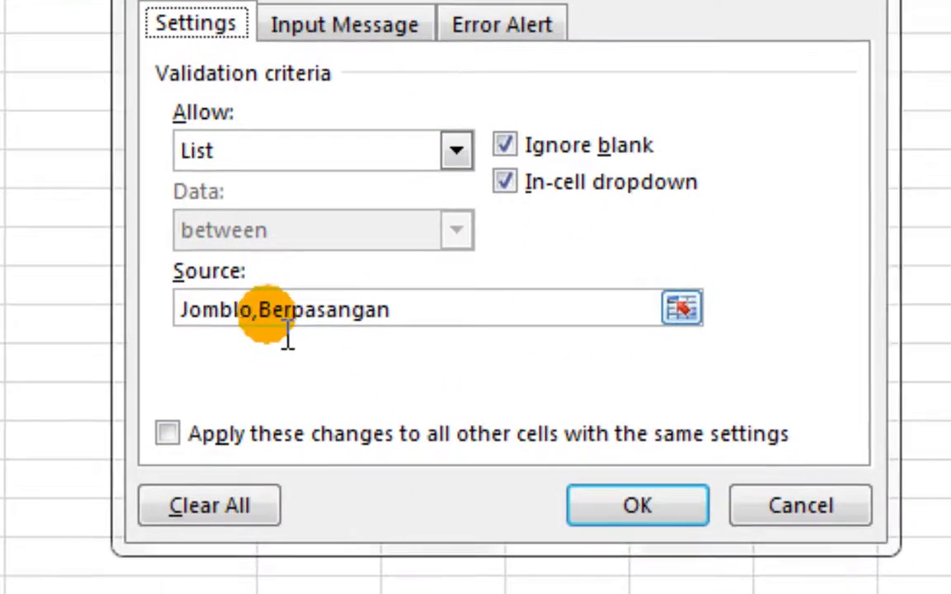
pyautogui.click(370, 388)
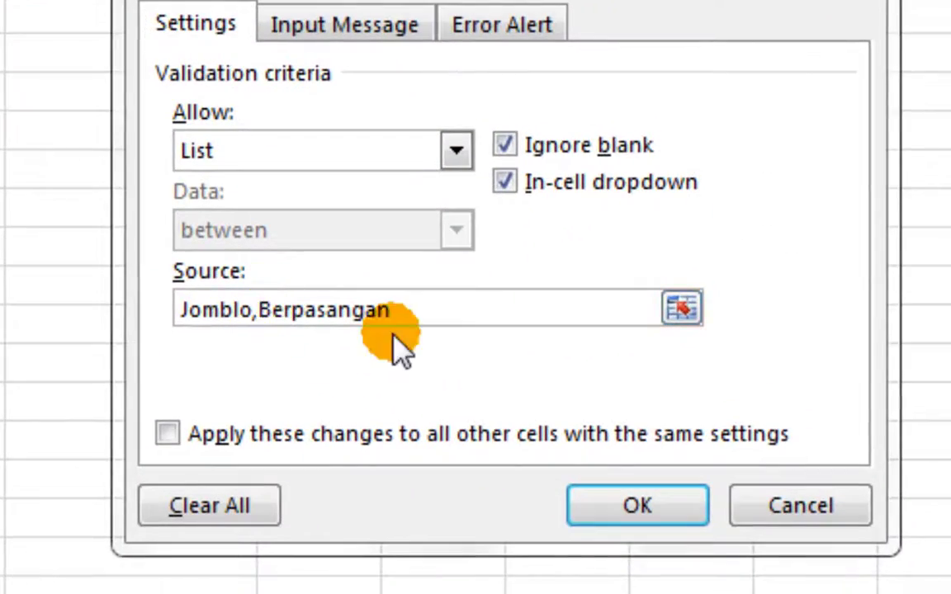
pyautogui.press('BackSpace')
pyautogui.write(';')
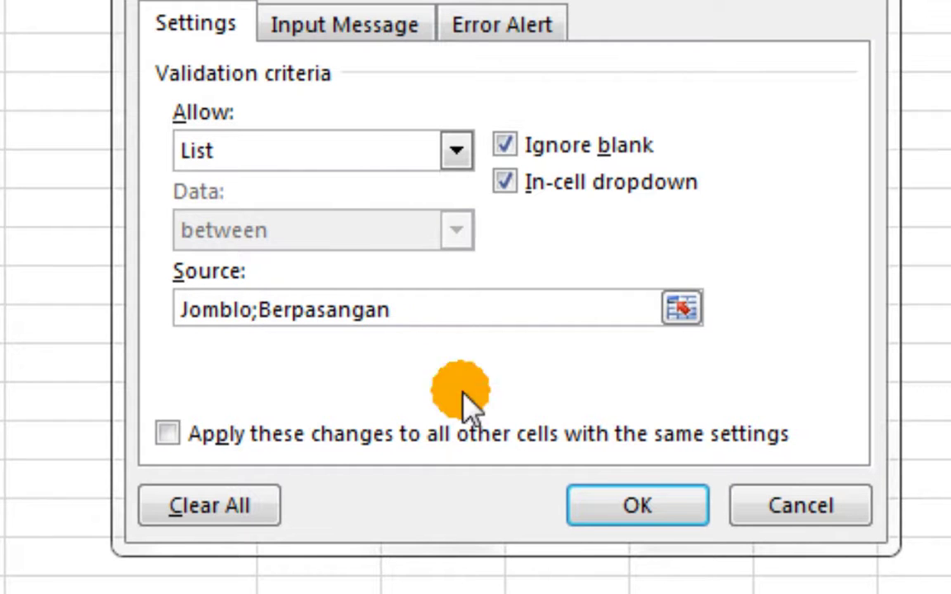
pyautogui.click(638, 507)
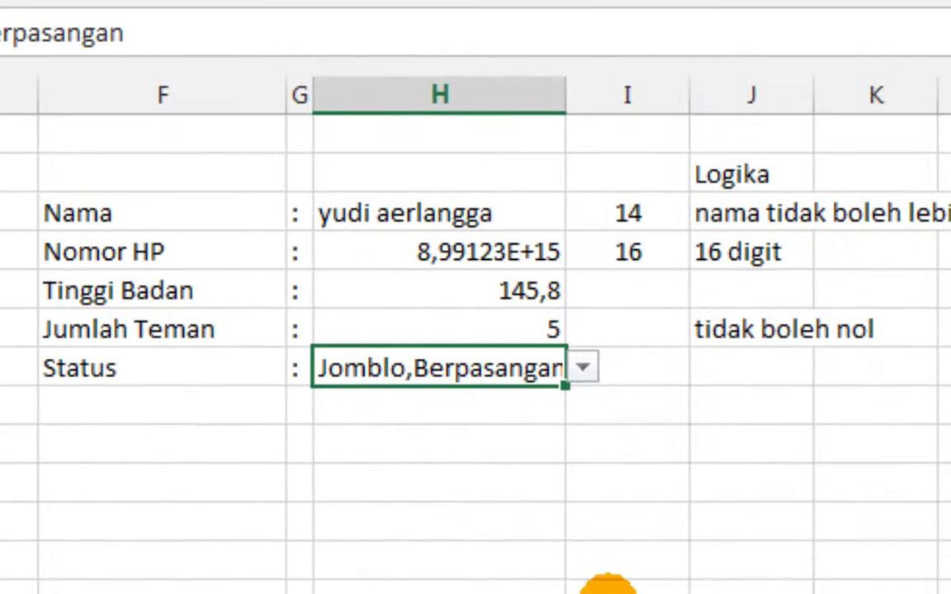
pyautogui.click(584, 369)
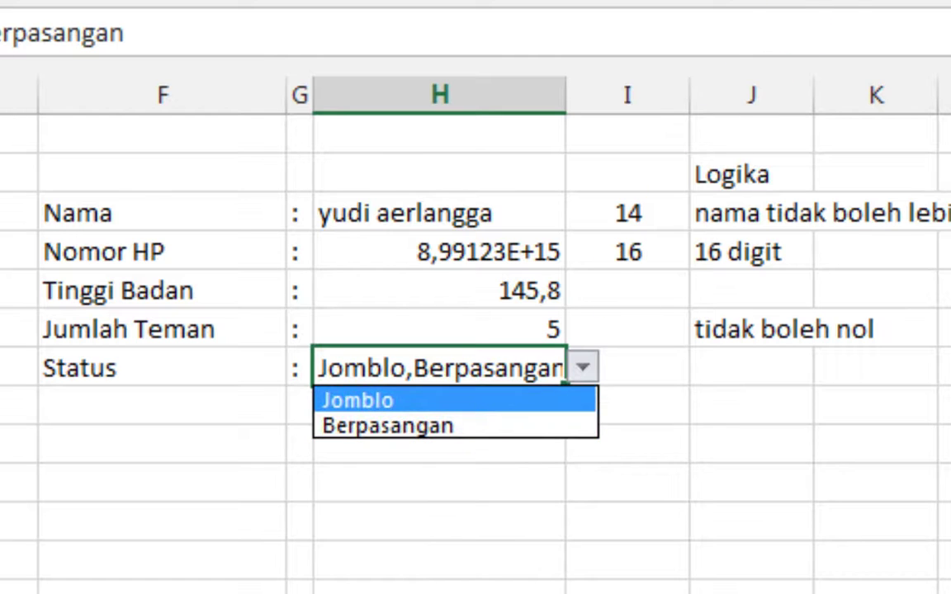
pyautogui.click(941, 2)
# Turn off the in-cell dropdown for the Status cell's list validation
pyautogui.click(941, 2)
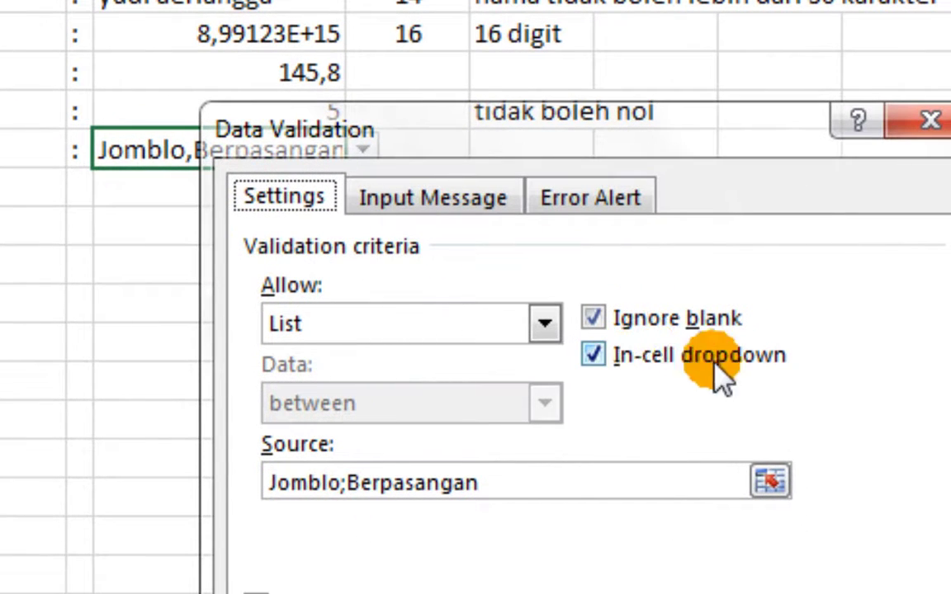
pyautogui.click(623, 362)
pyautogui.click(785, 593)
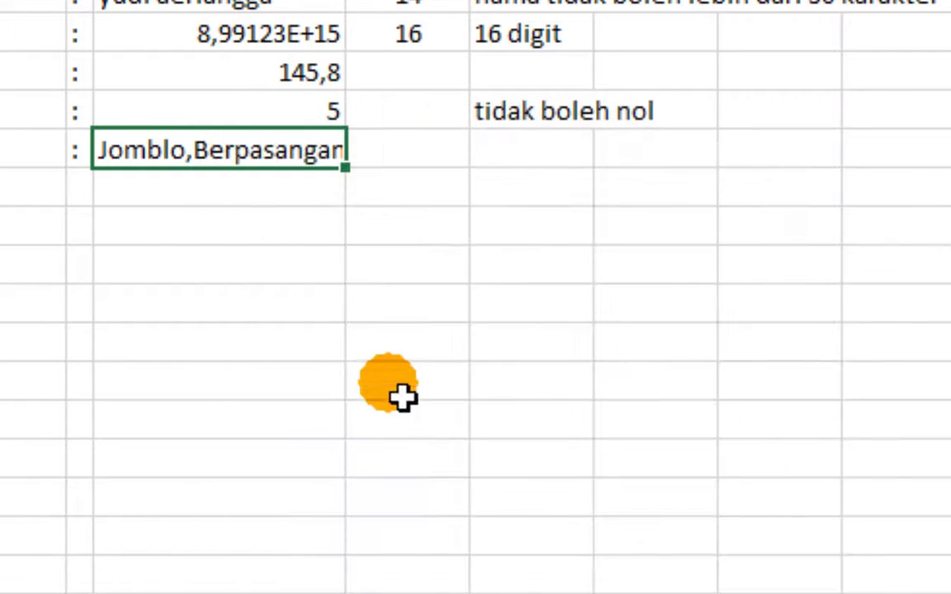
pyautogui.click(380, 357)
pyautogui.click(248, 153)
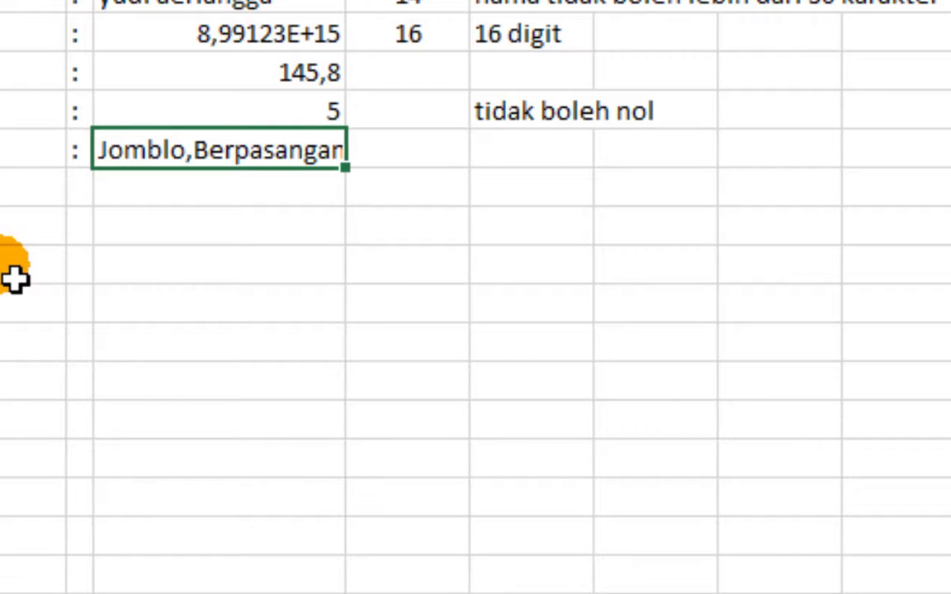
# Test 'menikah' in the Status cell, dismiss the error, then enter 'jomblo'
pyautogui.write('me')
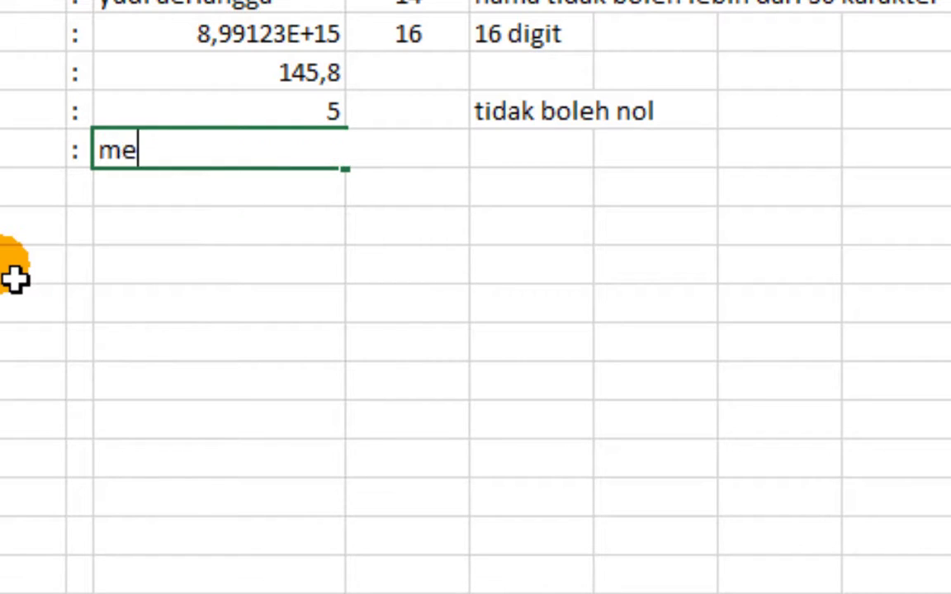
pyautogui.write('nikah')
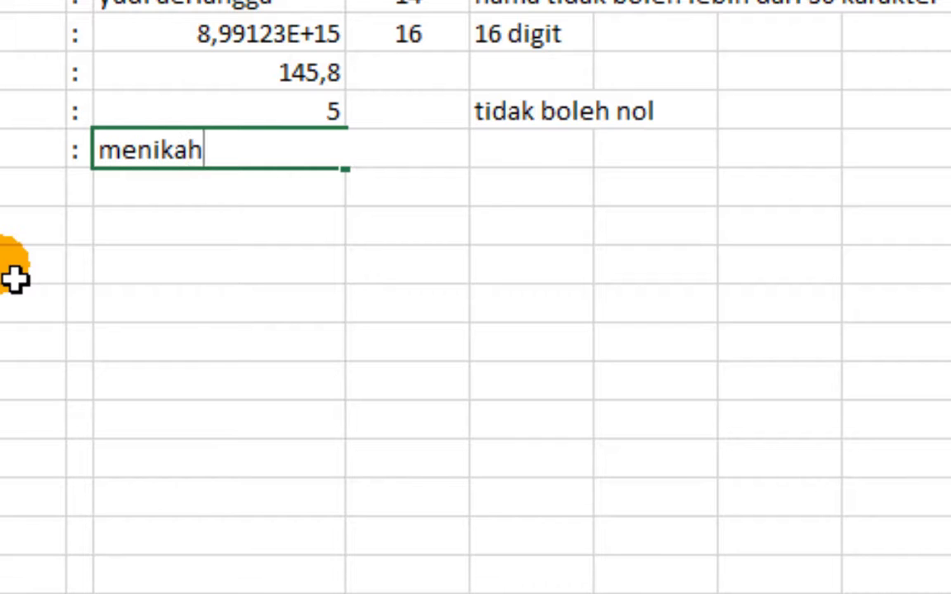
pyautogui.press('Return')
pyautogui.press('Escape')
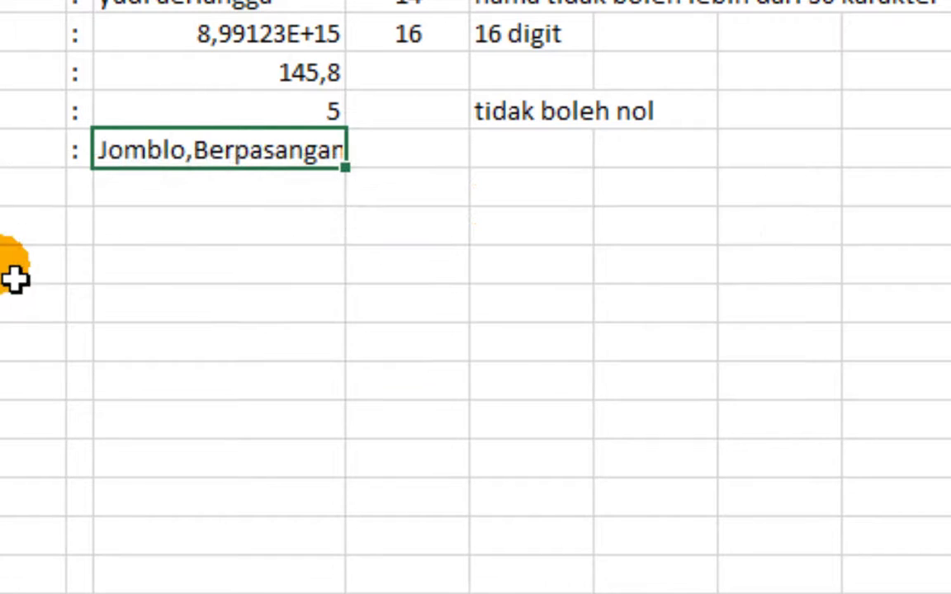
pyautogui.write('jomblo')
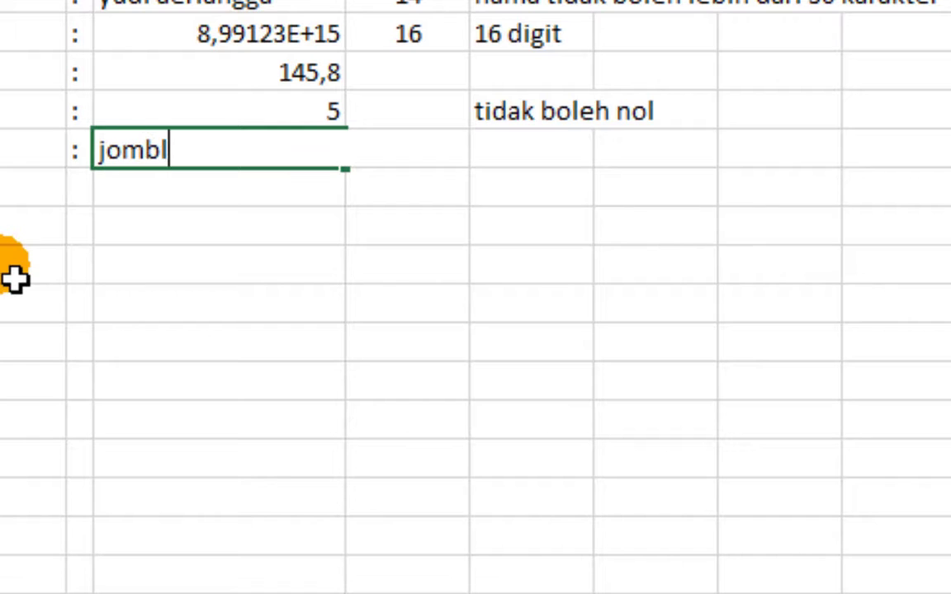
pyautogui.press('Return')
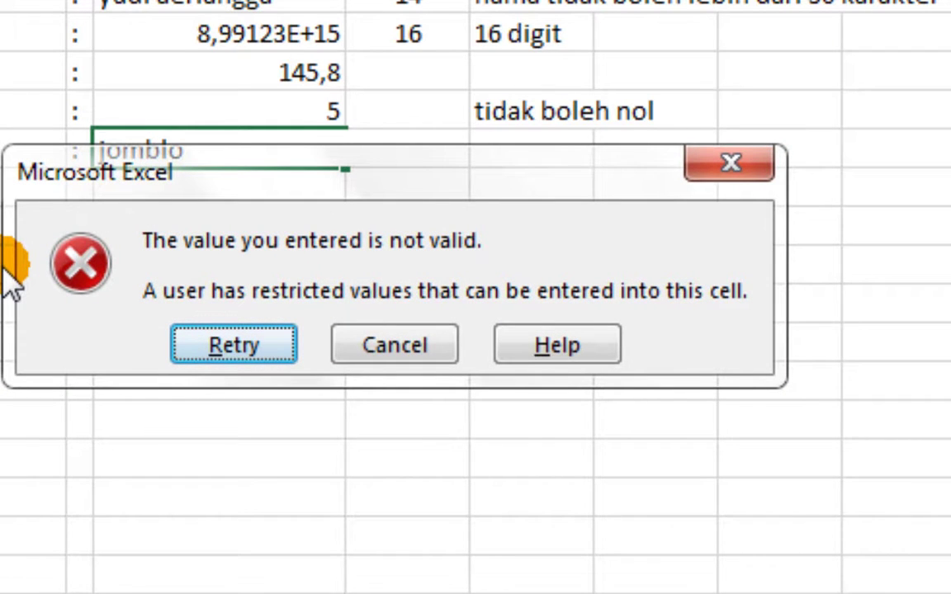
# Try 'Jompo', cancel the invalid-entry alert, and enter 'Jomblo' instead
pyautogui.click(231, 343)
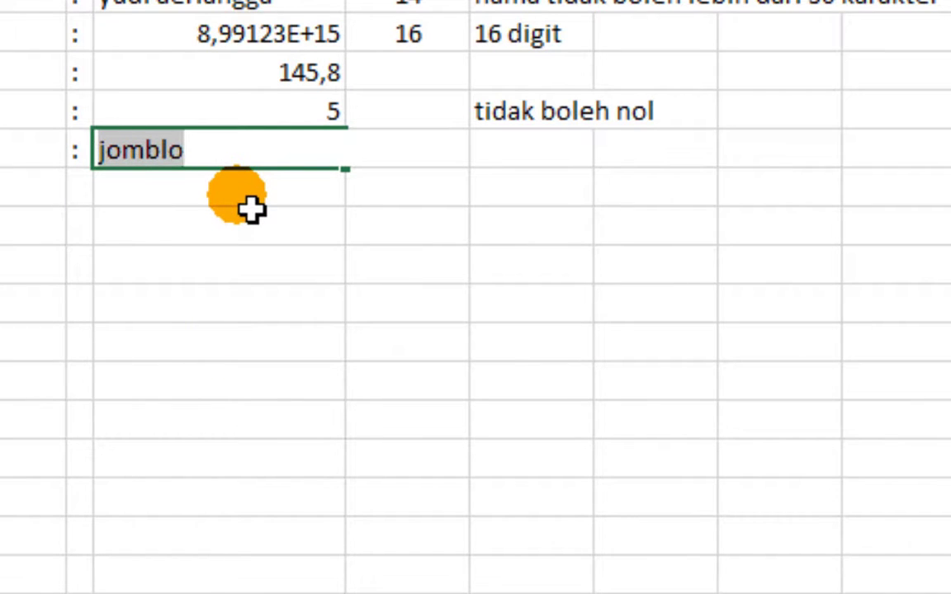
pyautogui.write('Jompo')
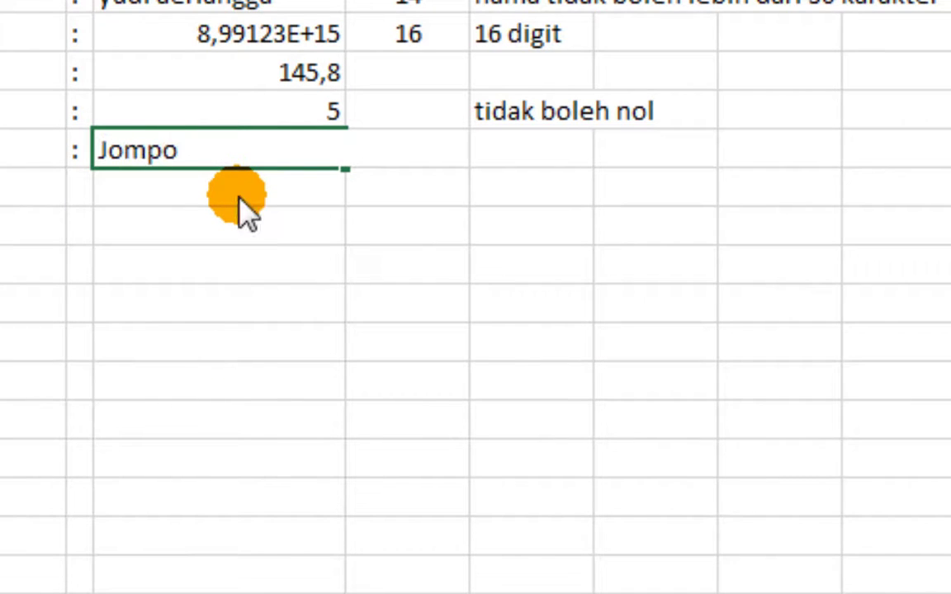
pyautogui.press('Return')
pyautogui.press('Escape')
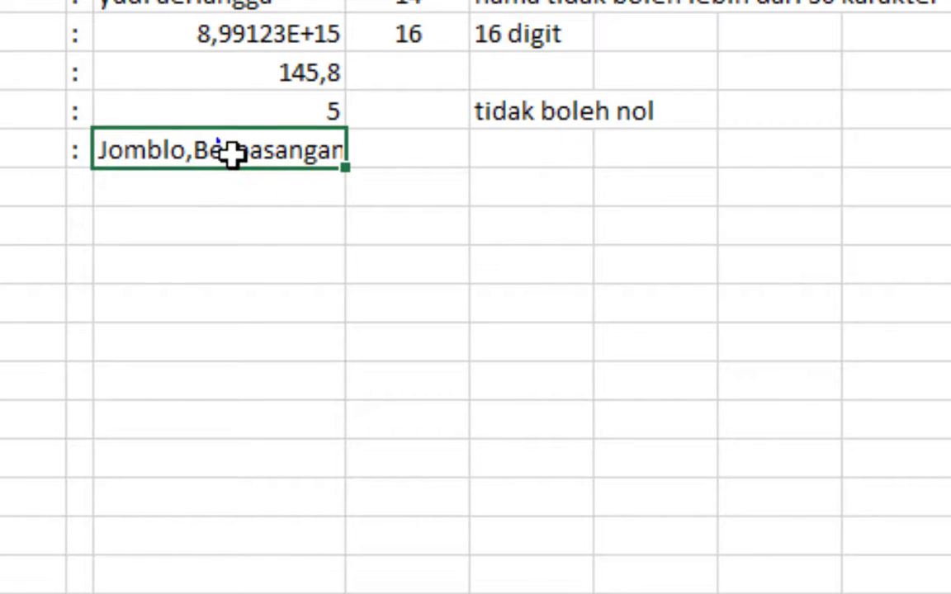
pyautogui.write('Jomblo')
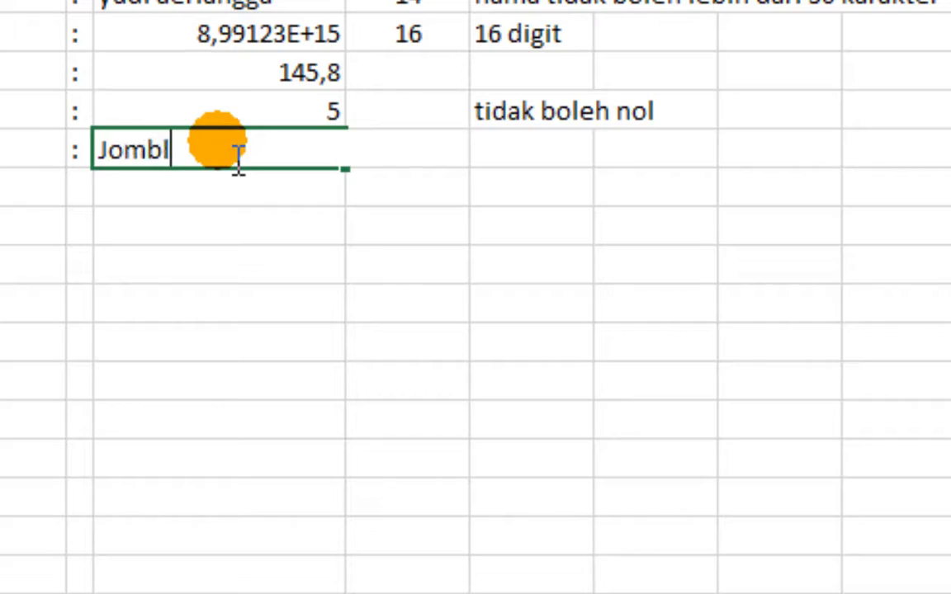
pyautogui.press('Return')
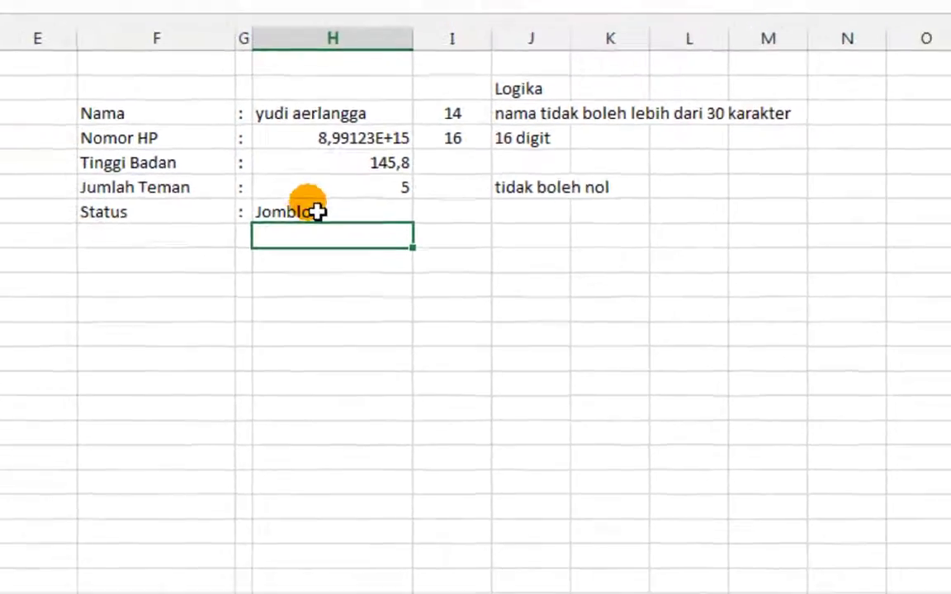
pyautogui.click(318, 212)
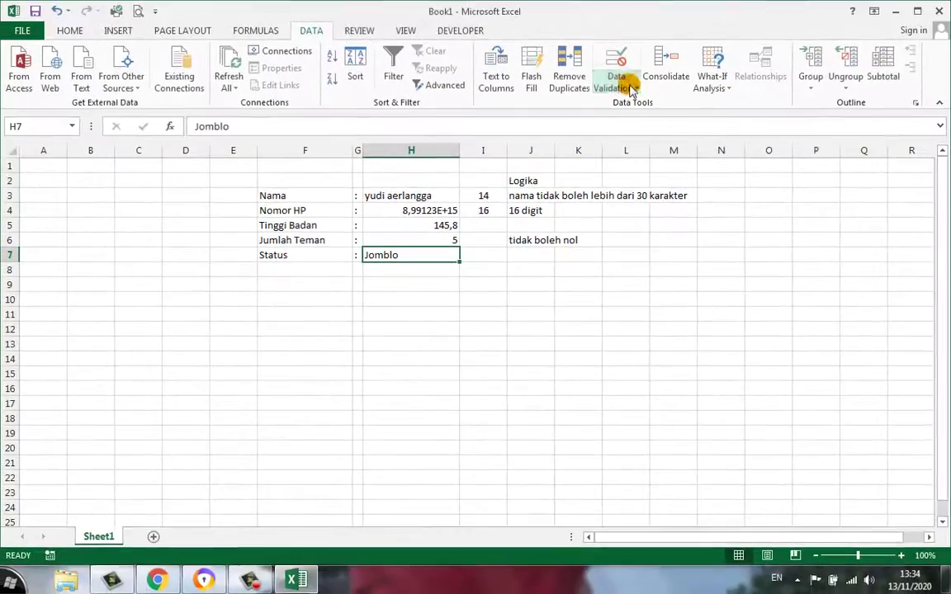
# Re-enable the in-cell dropdown in H7's list validation
pyautogui.click(634, 86)
pyautogui.click(632, 104)
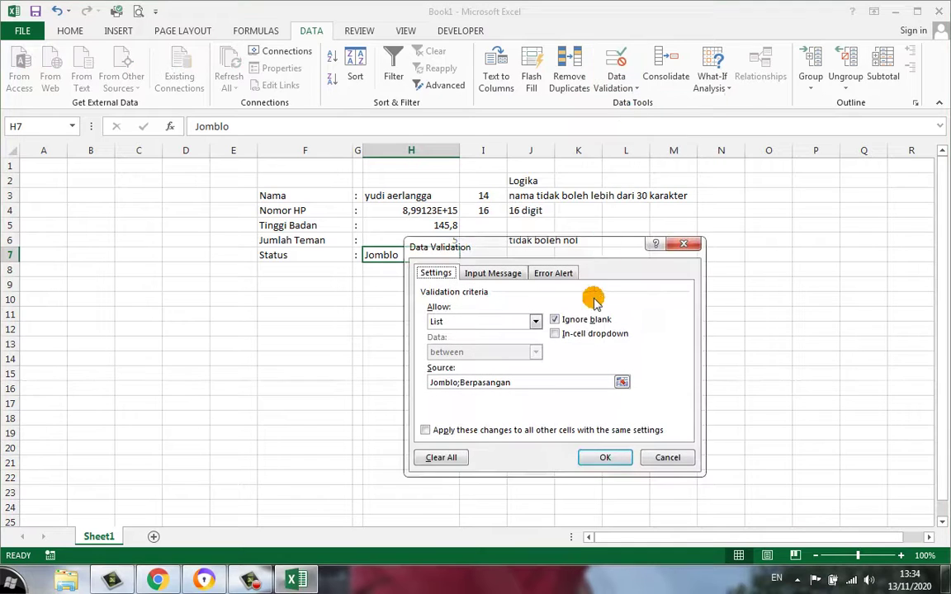
pyautogui.click(577, 336)
pyautogui.click(605, 457)
# Open H7's dropdown to view Jomblo and Berpasangan, keeping Jomblo selected
pyautogui.click(419, 297)
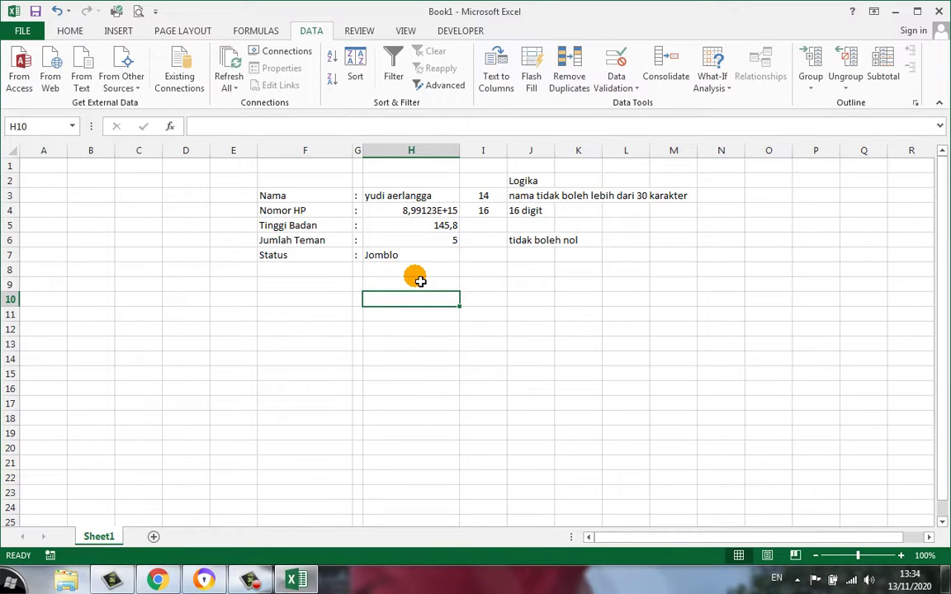
pyautogui.click(417, 257)
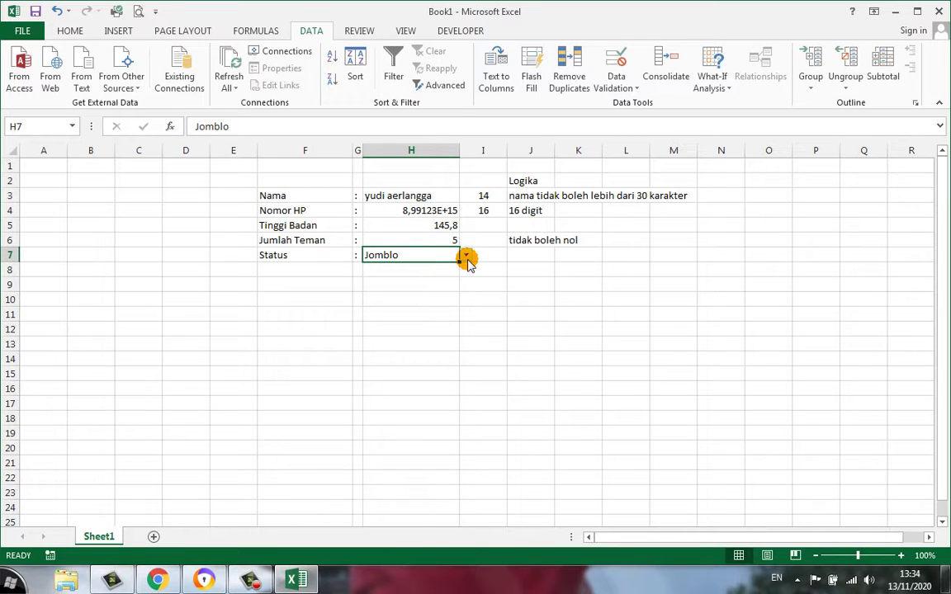
pyautogui.click(466, 258)
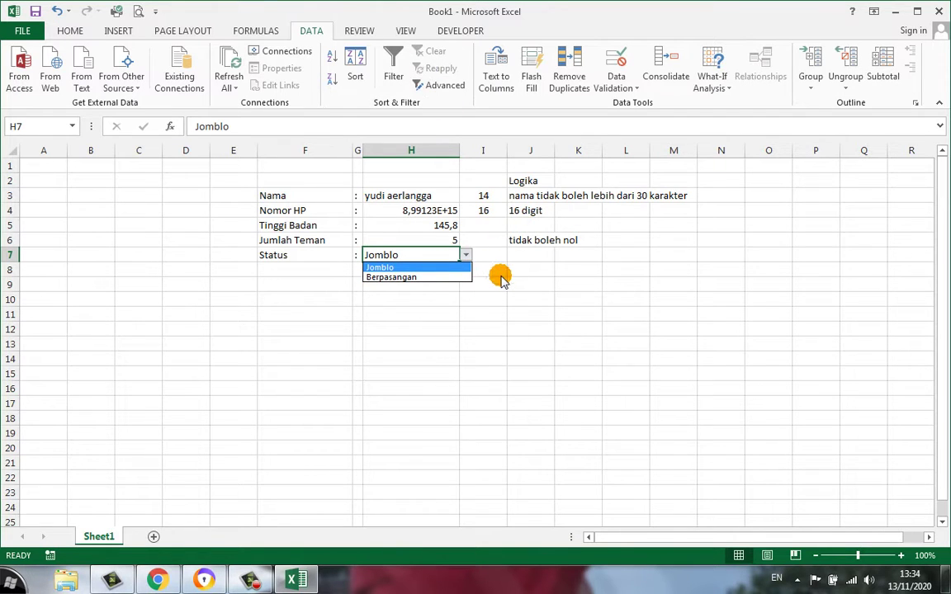
pyautogui.click(434, 256)
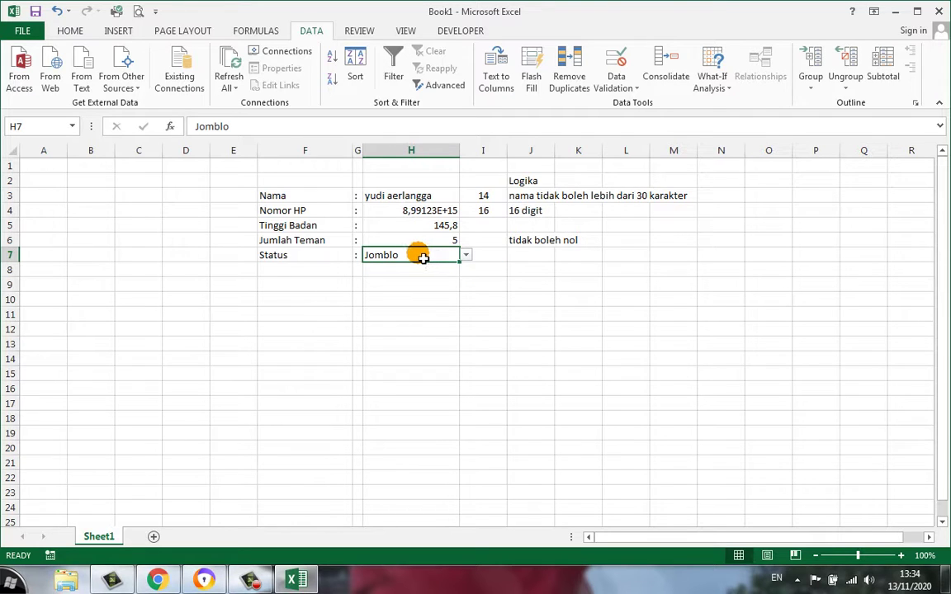
# Replace H7's list source Jomblo;Berpasangan with the range F3:F7
pyautogui.click(618, 86)
pyautogui.click(630, 106)
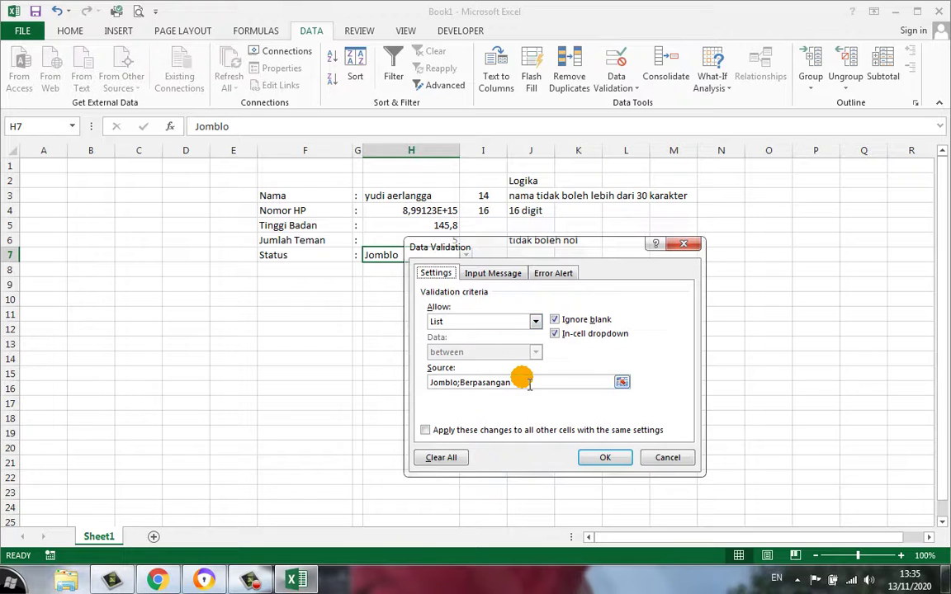
pyautogui.moveTo(528, 384); pyautogui.dragTo(370, 385)
pyautogui.press('BackSpace')
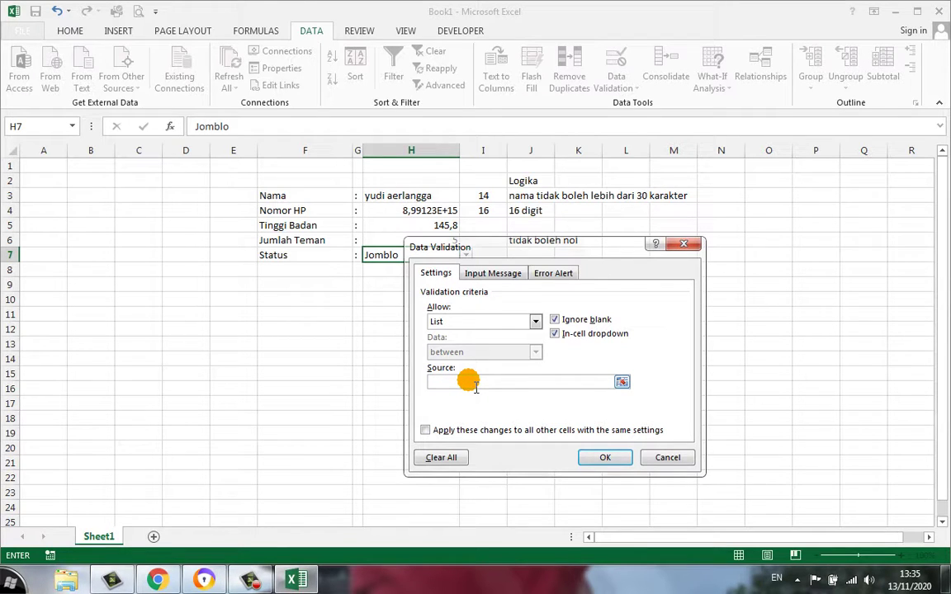
pyautogui.click(485, 384)
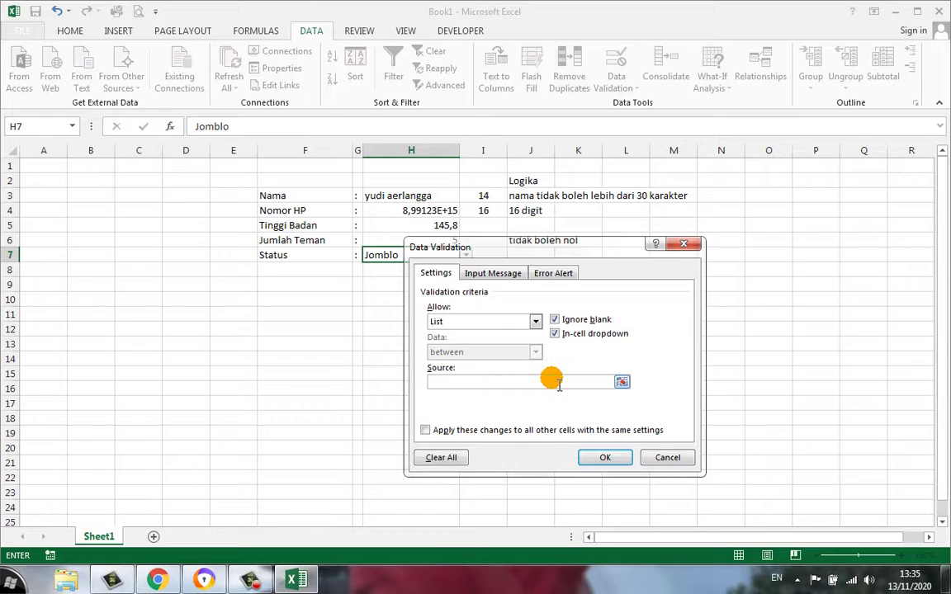
pyautogui.click(623, 383)
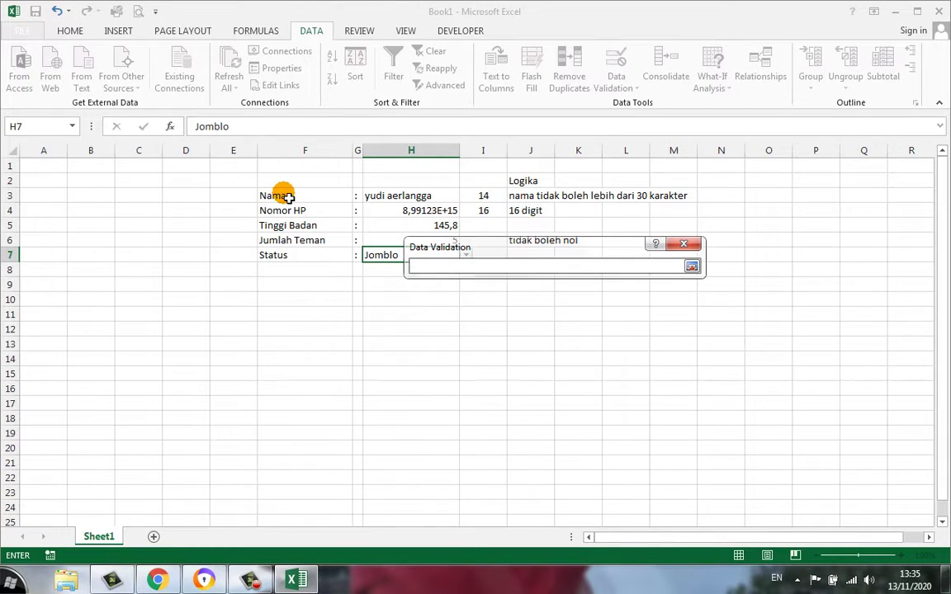
pyautogui.moveTo(272, 195); pyautogui.dragTo(288, 251)
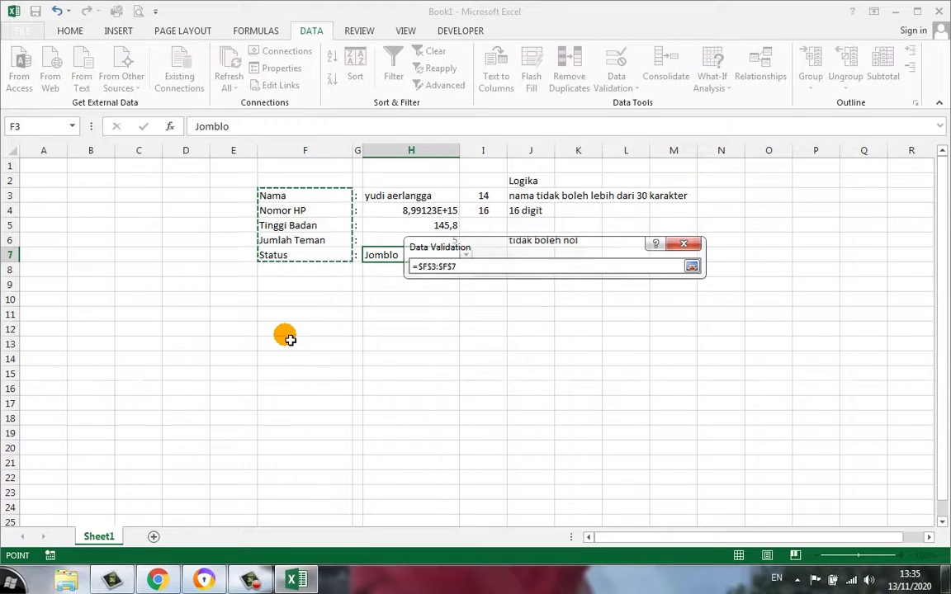
pyautogui.press('Return')
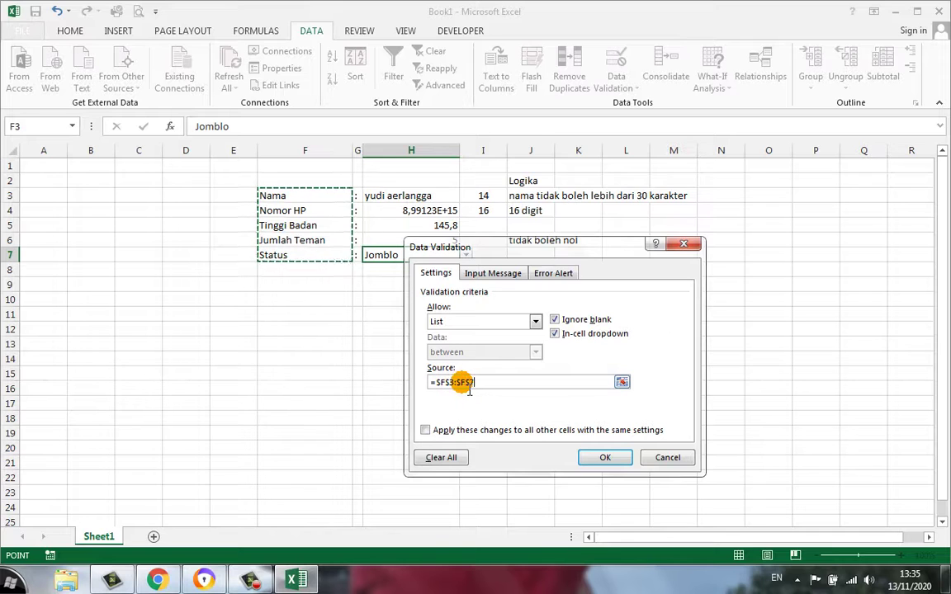
pyautogui.click(588, 456)
# Check that H7's dropdown now offers the five form labels, leaving Jomblo unchanged
pyautogui.click(533, 358)
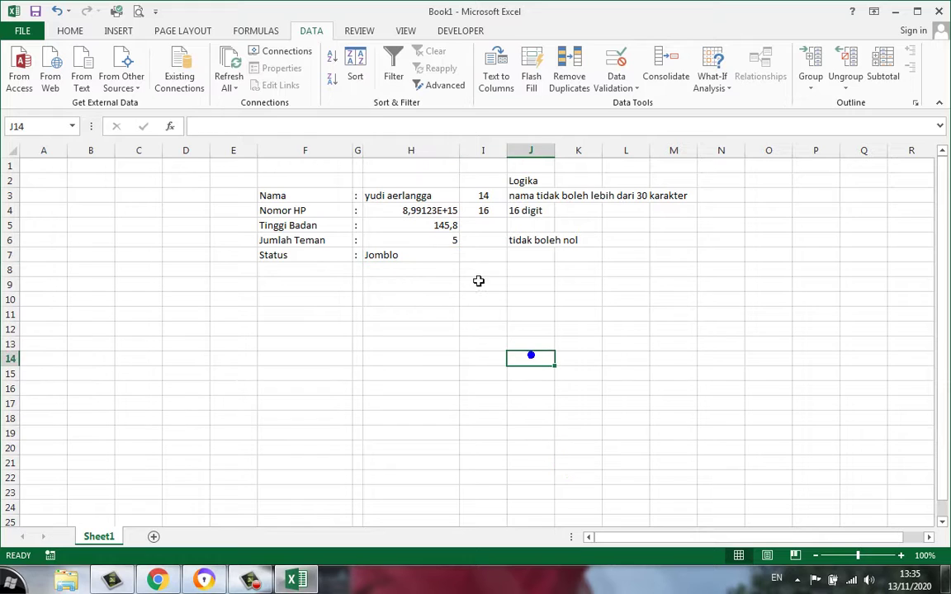
pyautogui.click(431, 254)
pyautogui.click(466, 257)
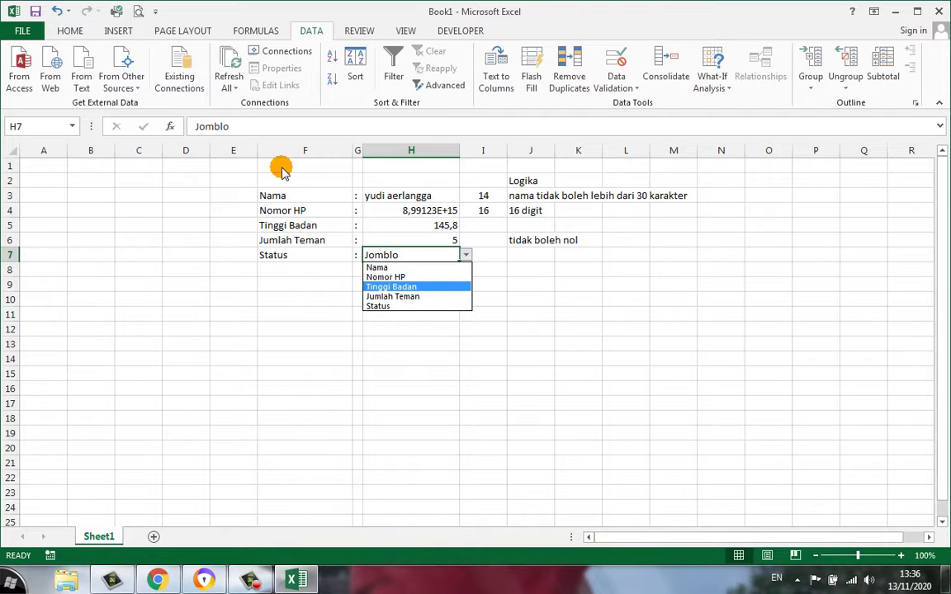
pyautogui.click(584, 328)
pyautogui.click(584, 327)
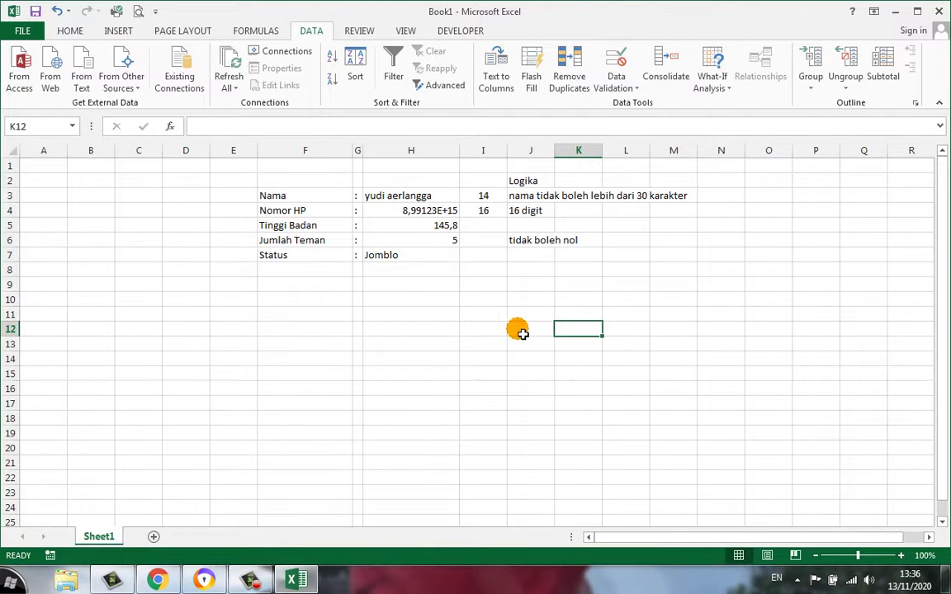
pyautogui.click(305, 274)
pyautogui.click(615, 76)
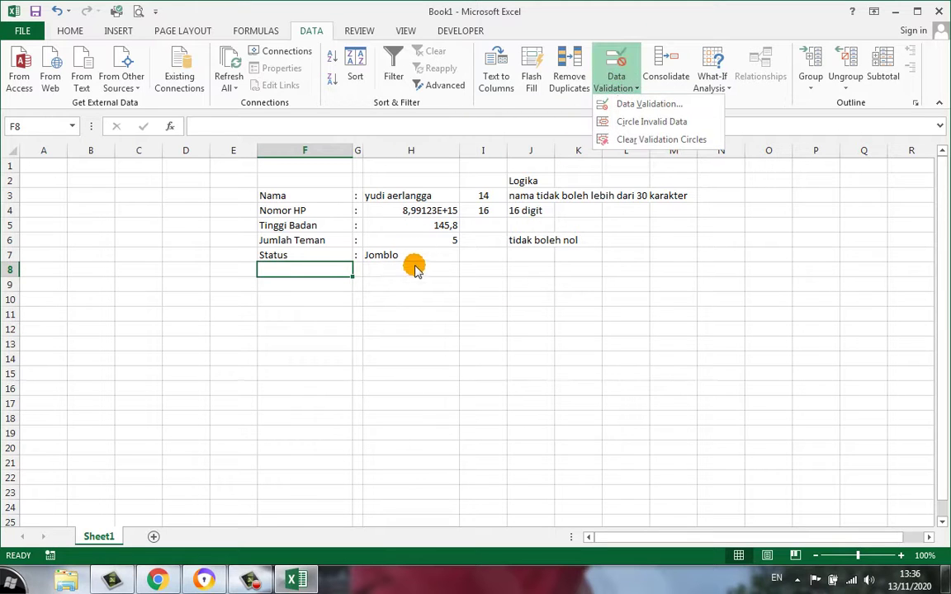
# Set cell H8's validation to allow only Date values
pyautogui.click(415, 271)
pyautogui.click(421, 270)
pyautogui.click(624, 88)
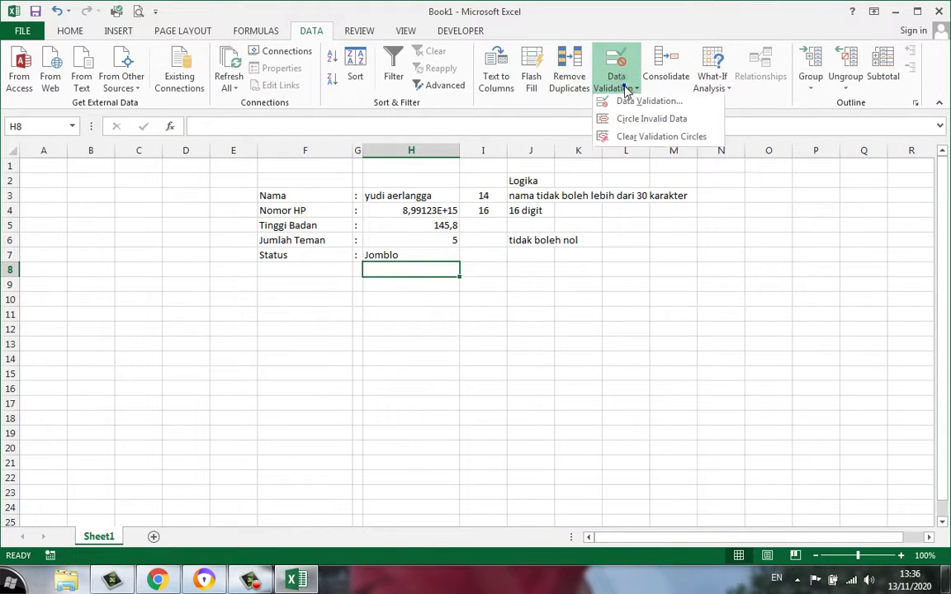
pyautogui.click(632, 100)
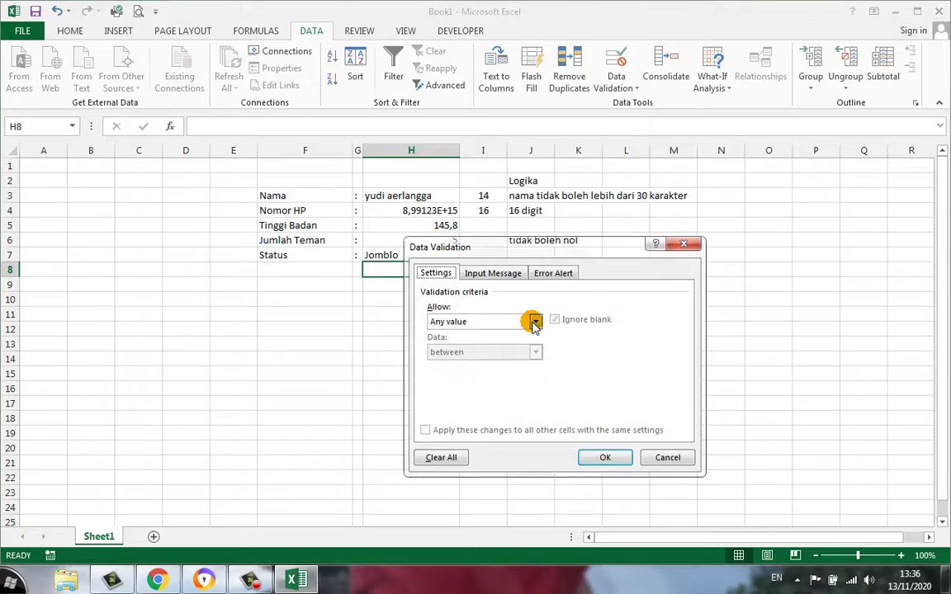
pyautogui.click(534, 322)
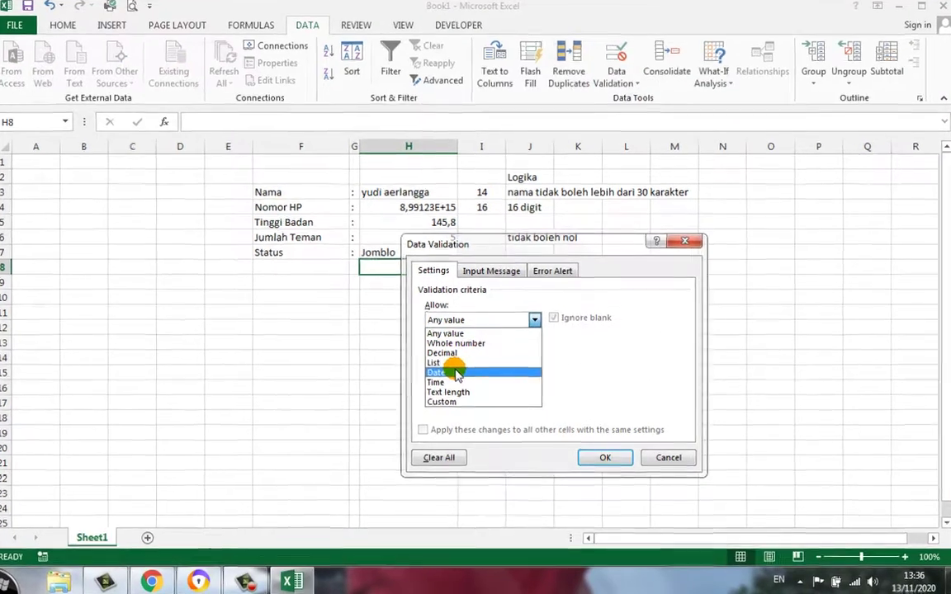
pyautogui.click(459, 375)
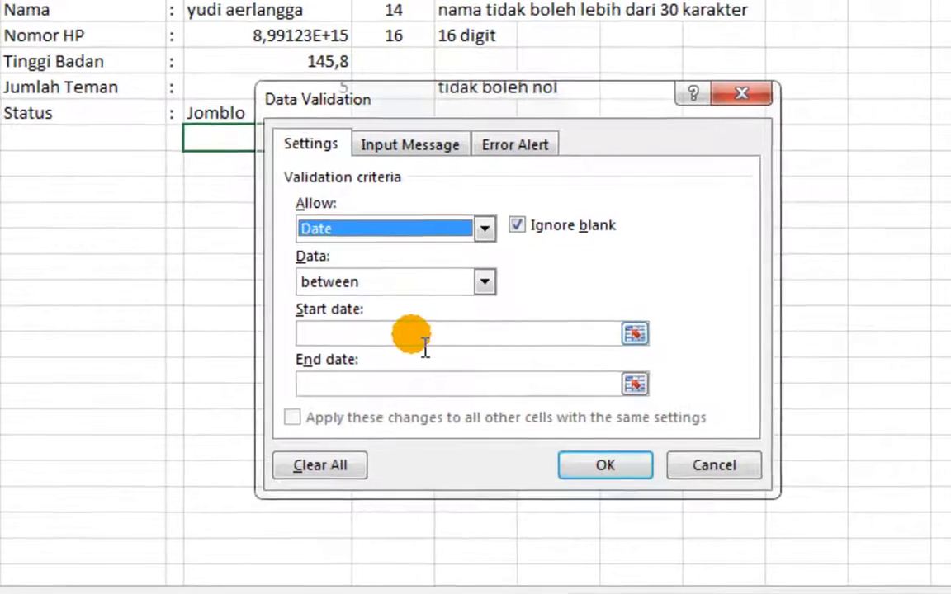
# Enter the allowed date range from 1/11/2020 to 31/12/2020
pyautogui.click(461, 359)
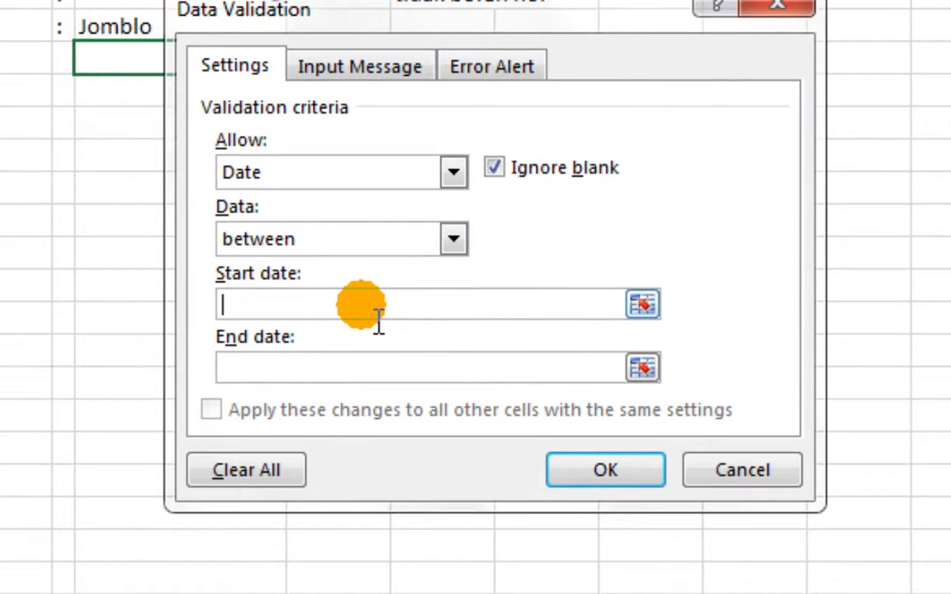
pyautogui.write('1/11/2020')
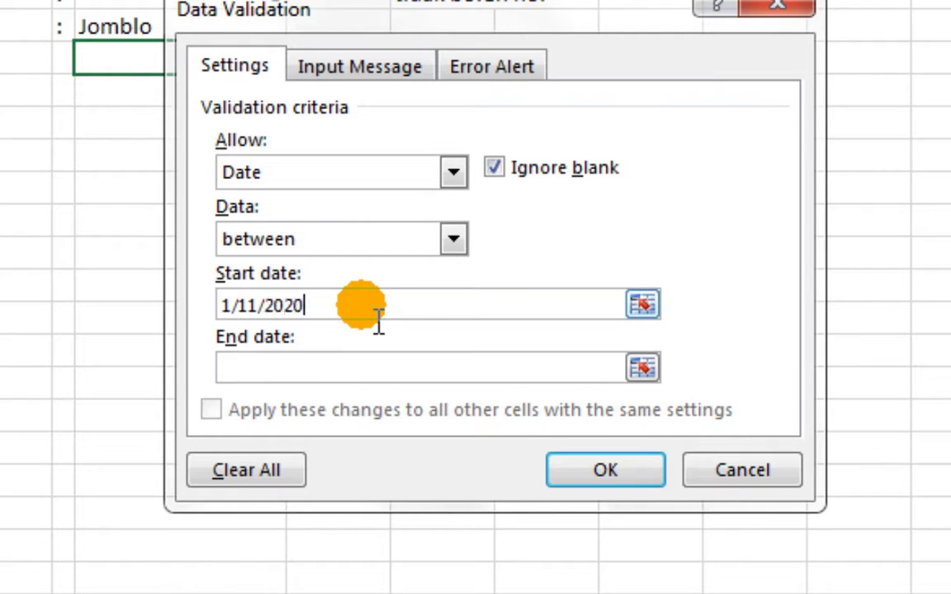
pyautogui.click(358, 372)
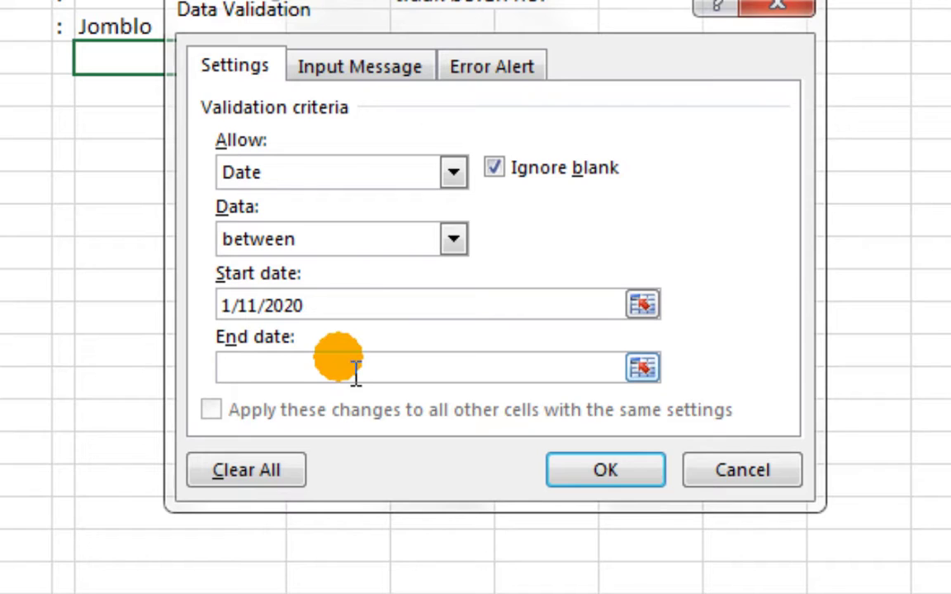
pyautogui.write('31/12/2020')
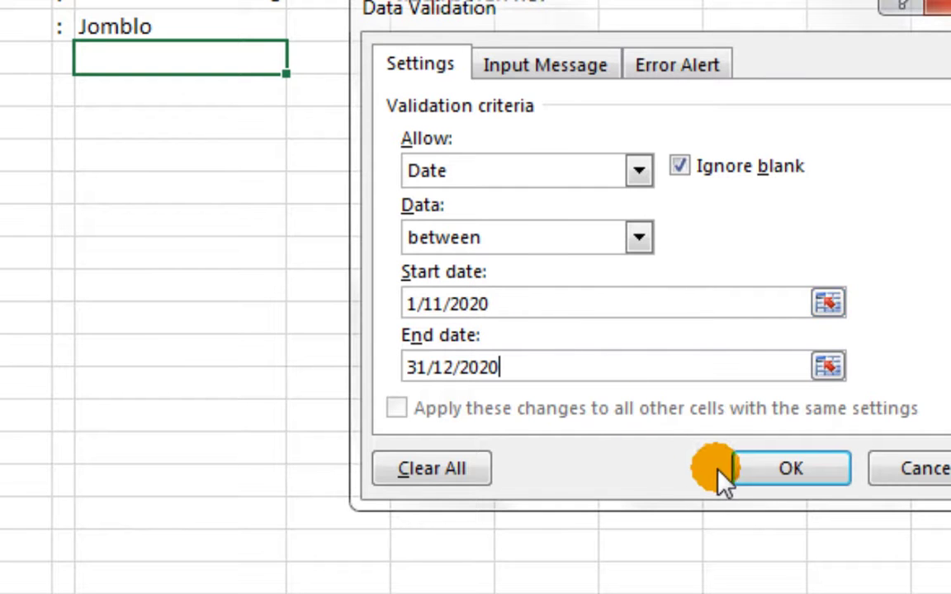
# Confirm the date rule and test it with 10/5/20, cancelling the rejected entry
pyautogui.click(748, 479)
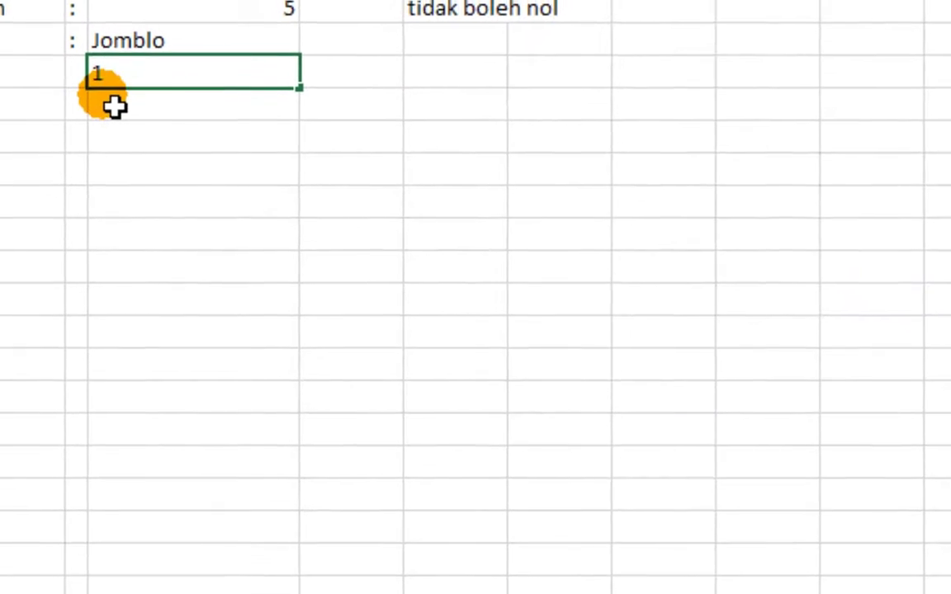
pyautogui.write('10/')
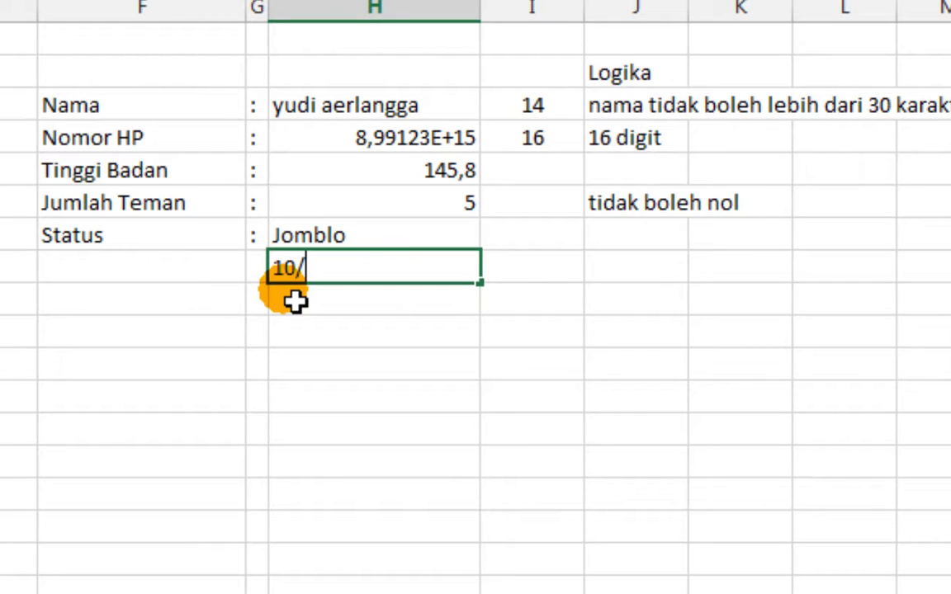
pyautogui.write('5/20')
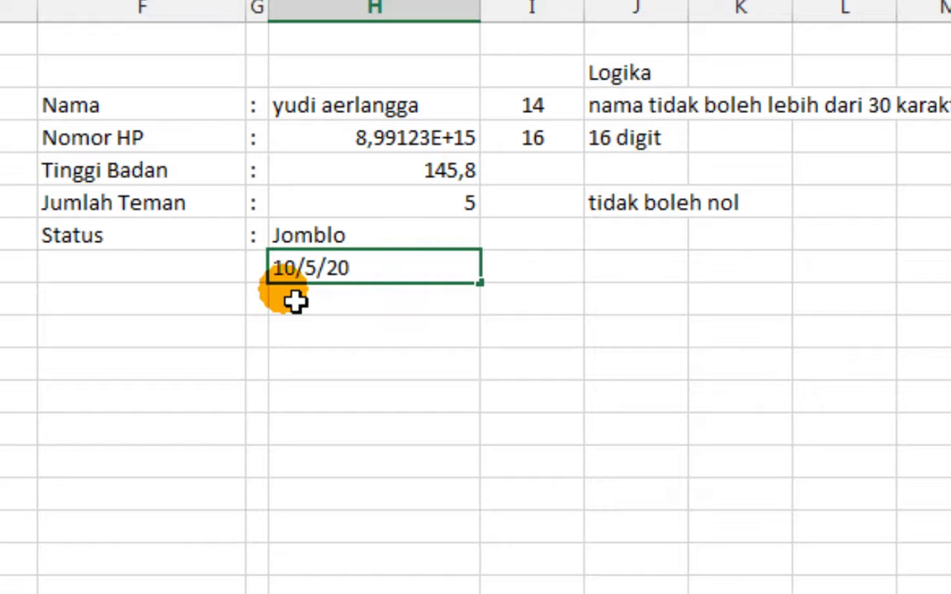
pyautogui.press('Return')
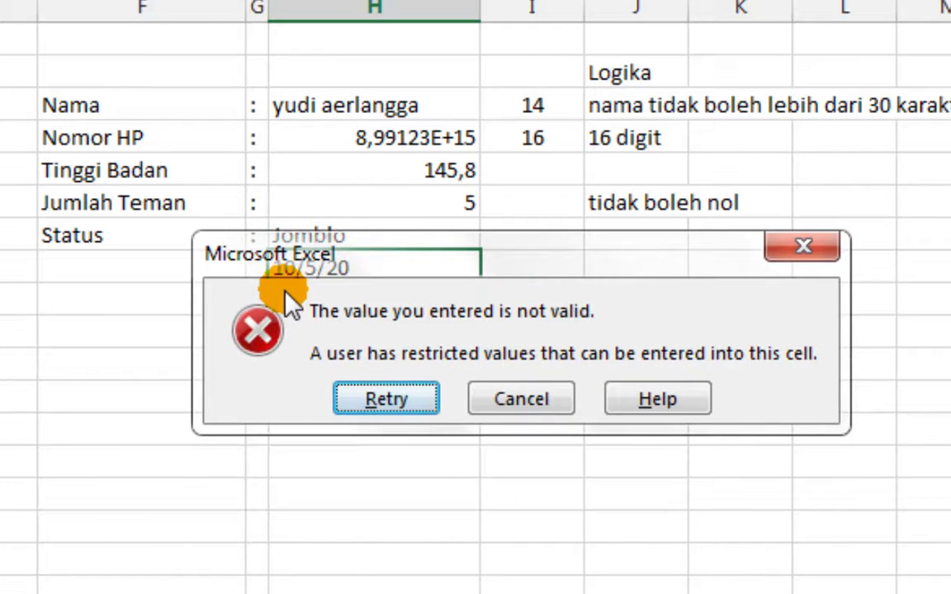
pyautogui.click(528, 405)
# Enter the valid date 3/11/2020 in H8 and reselect it
pyautogui.click(384, 293)
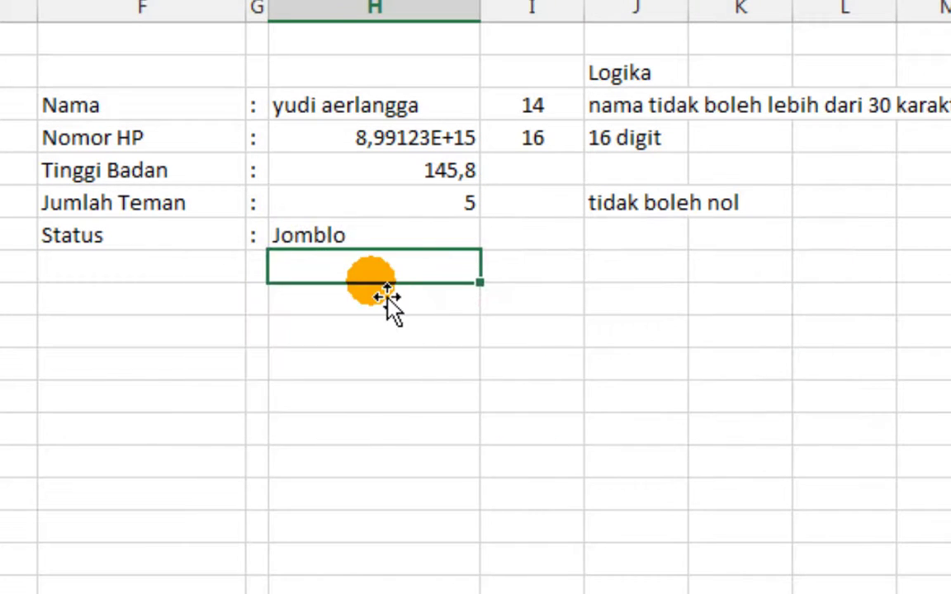
pyautogui.write('3/11/2020')
pyautogui.press('Return')
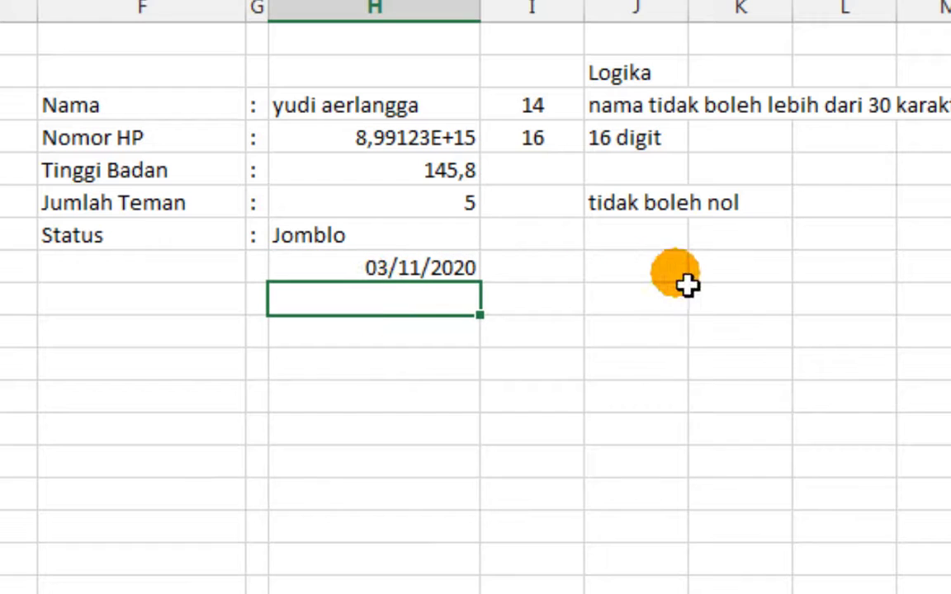
pyautogui.press('Up')
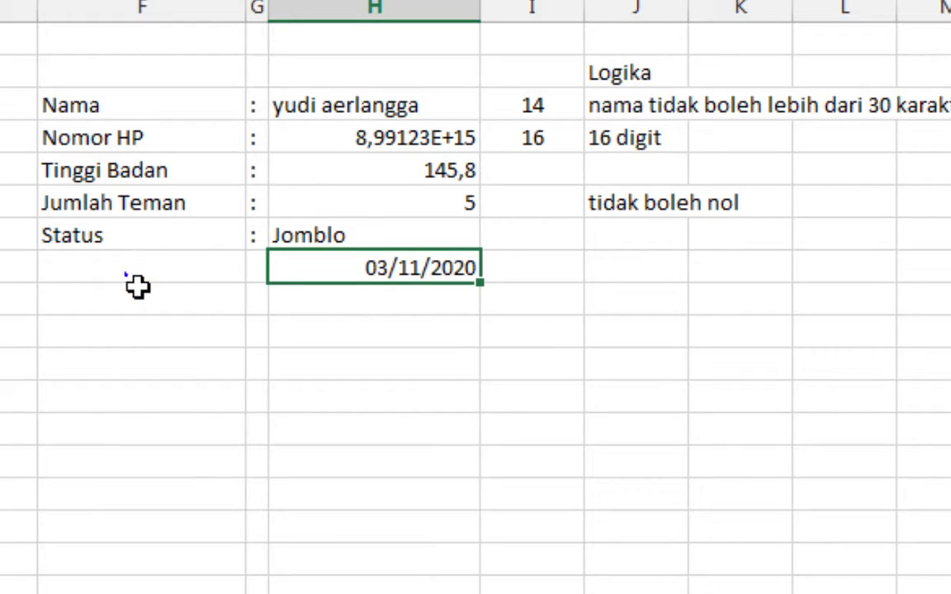
# Type the labels Tanggal in F8 and Jam in F9
pyautogui.click(137, 285)
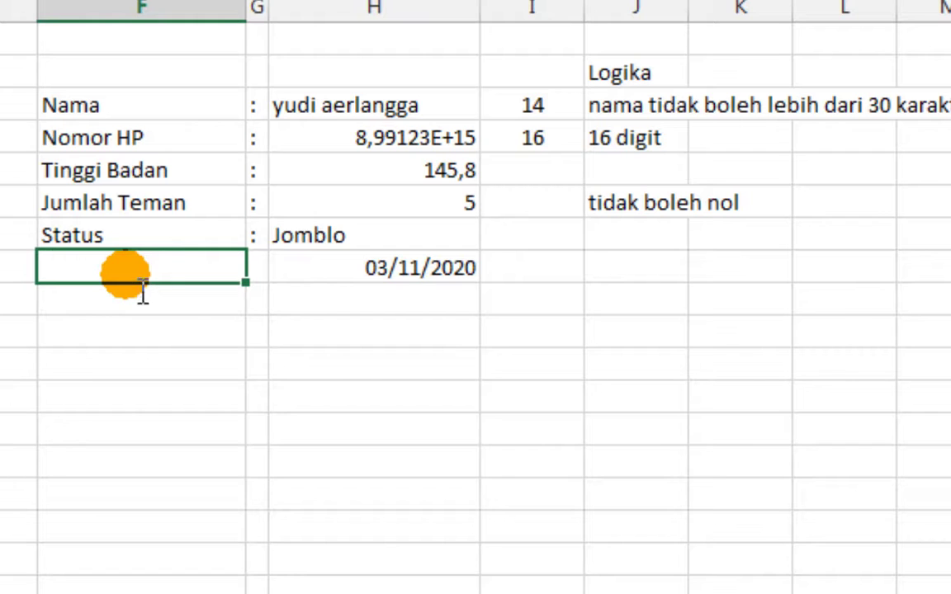
pyautogui.write('Tanggal')
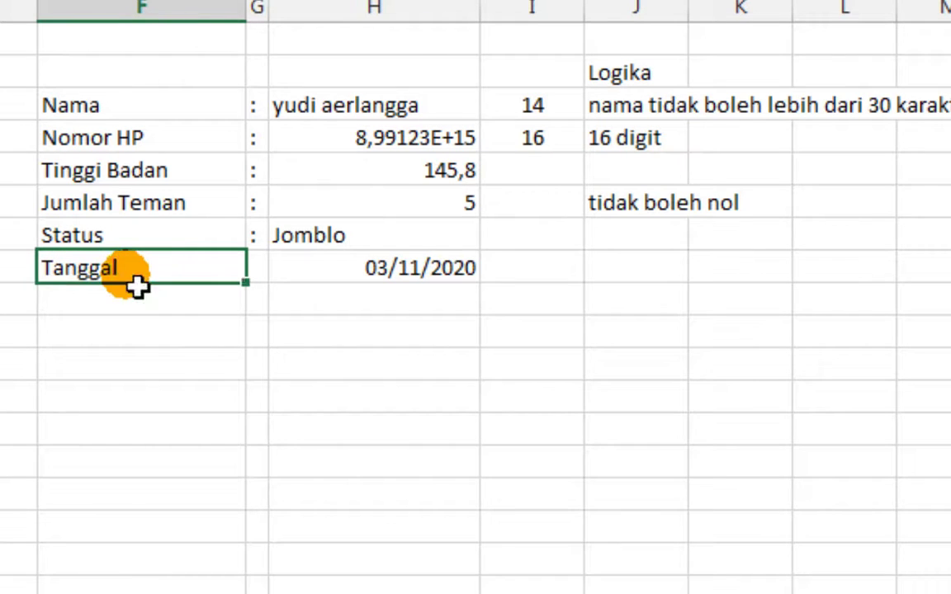
pyautogui.press('Return')
pyautogui.write('Jam')
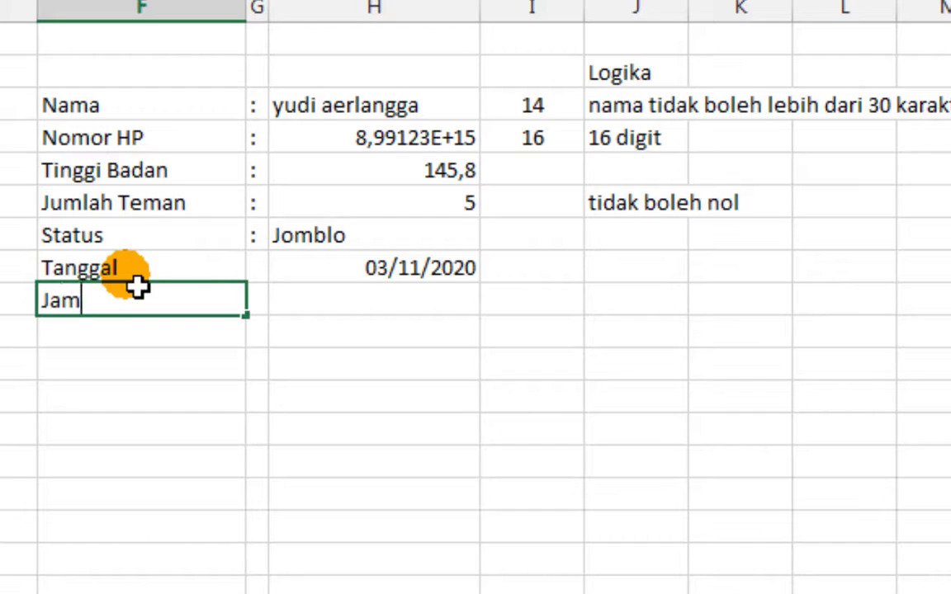
pyautogui.press('Tab')
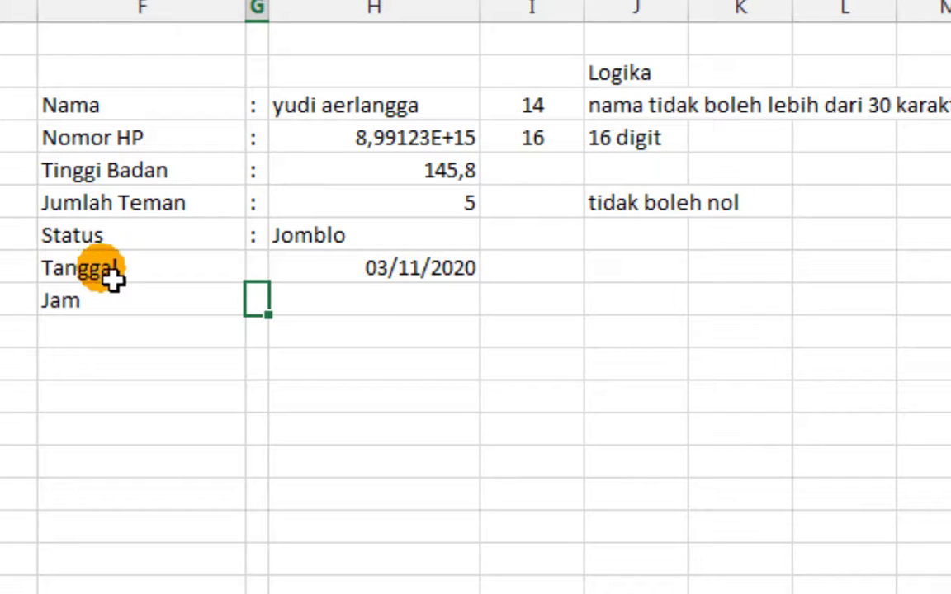
# Fill the colon separator down into G8:G9
pyautogui.click(261, 239)
pyautogui.moveTo(269, 249); pyautogui.dragTo(283, 313)
pyautogui.click(314, 302)
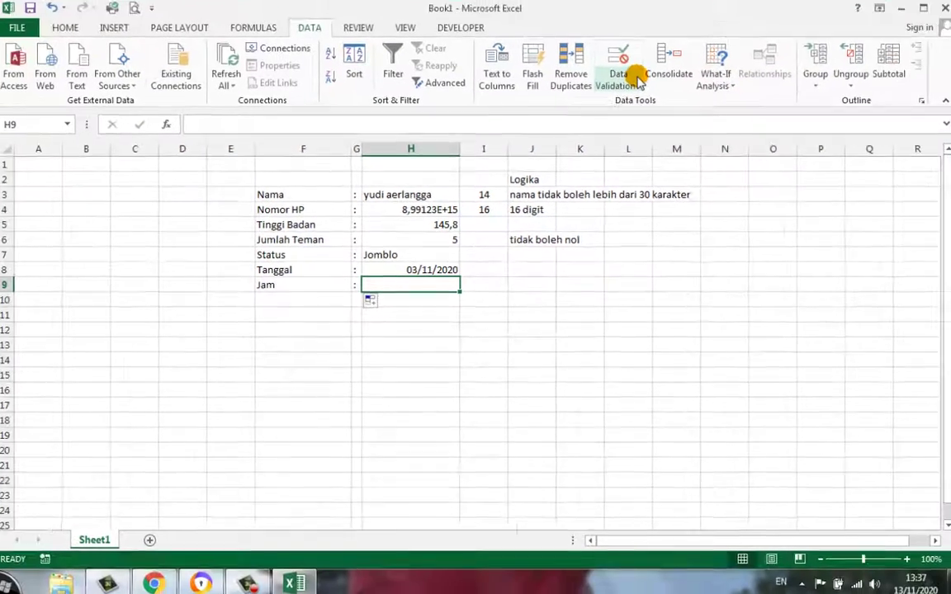
# Set H9's validation to allow Time values with a between comparison
pyautogui.click(635, 81)
pyautogui.click(631, 104)
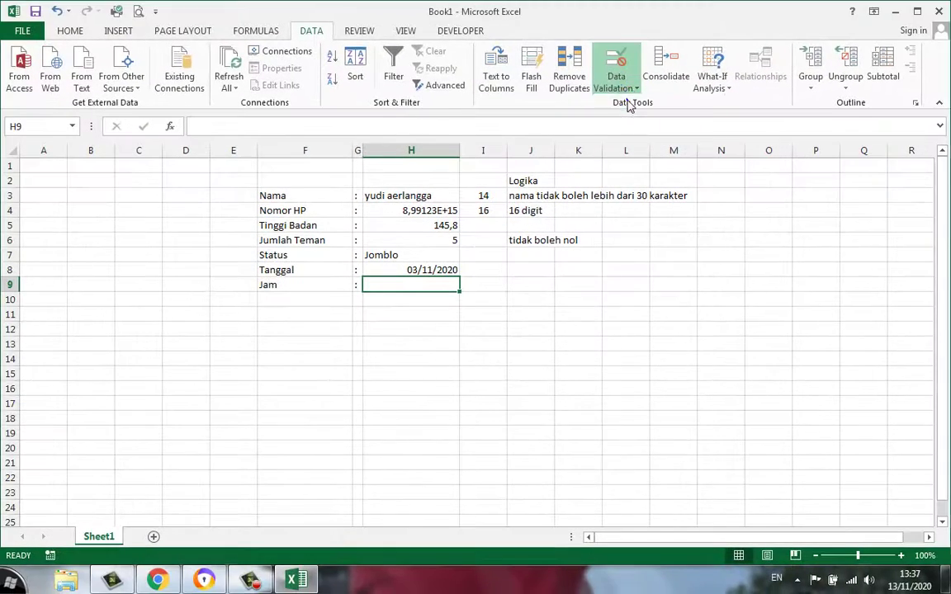
pyautogui.click(558, 322)
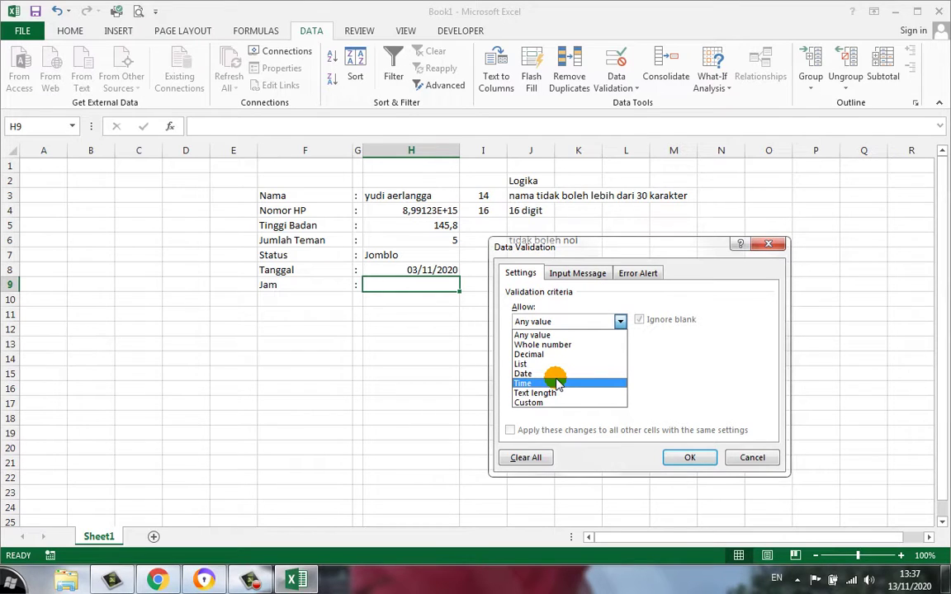
pyautogui.click(557, 383)
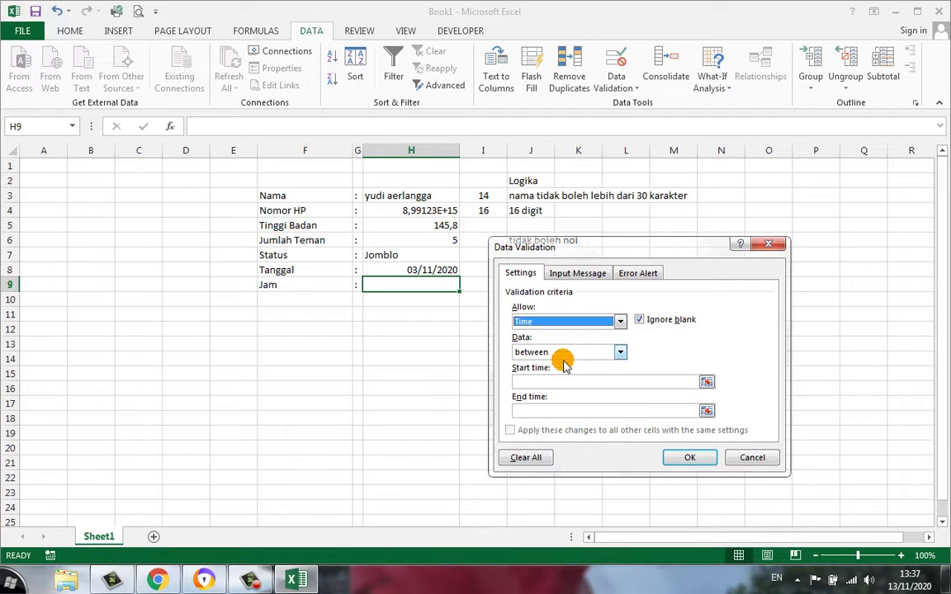
pyautogui.click(619, 352)
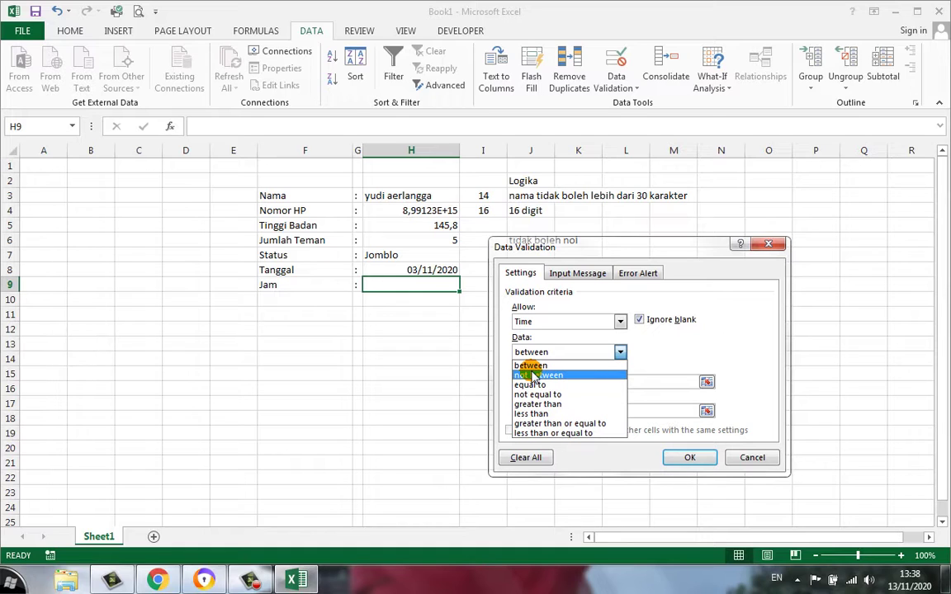
pyautogui.click(645, 360)
pyautogui.click(645, 355)
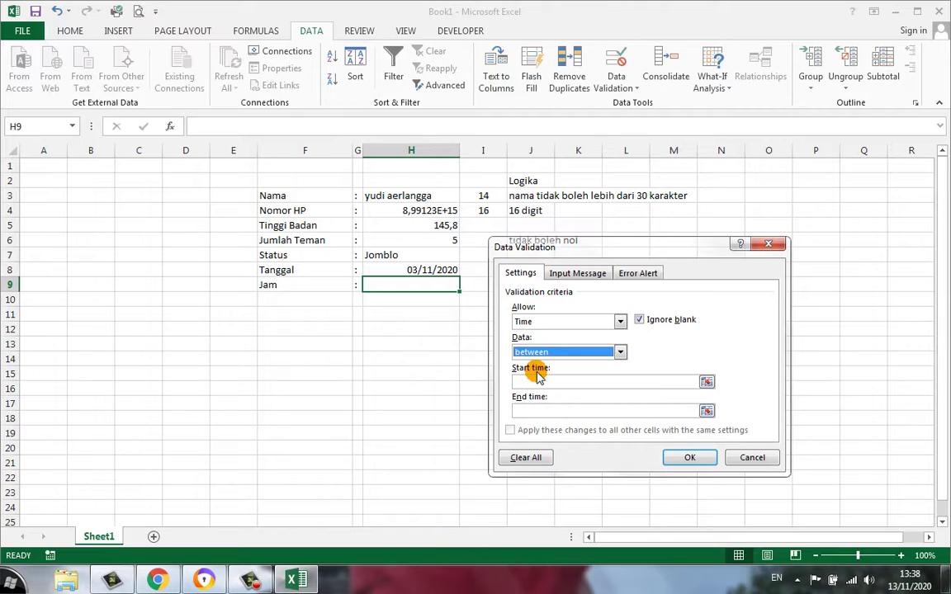
# Enter start time 18:00 and end time 23:30, then apply the rule
pyautogui.click(544, 382)
pyautogui.click(544, 382)
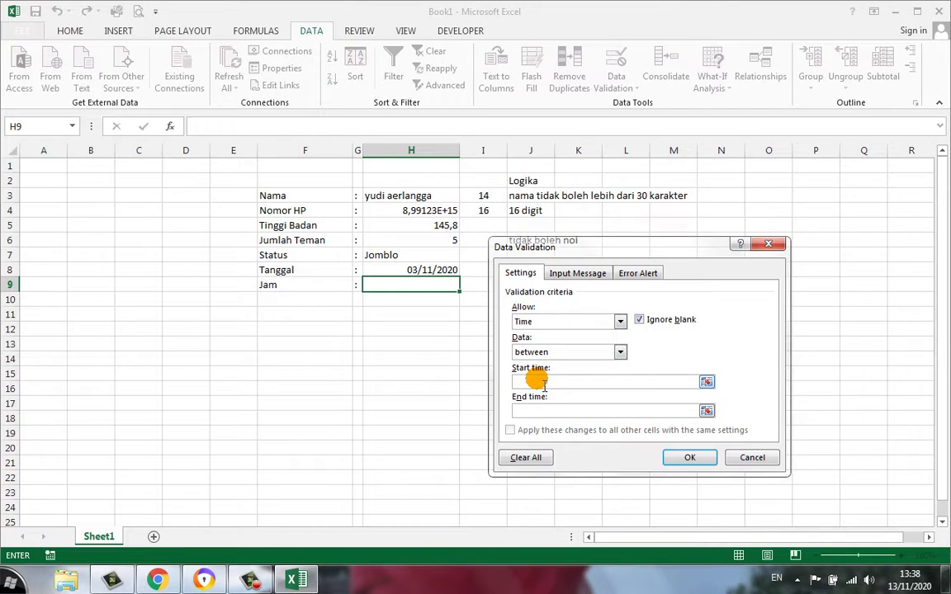
pyautogui.write('18:00')
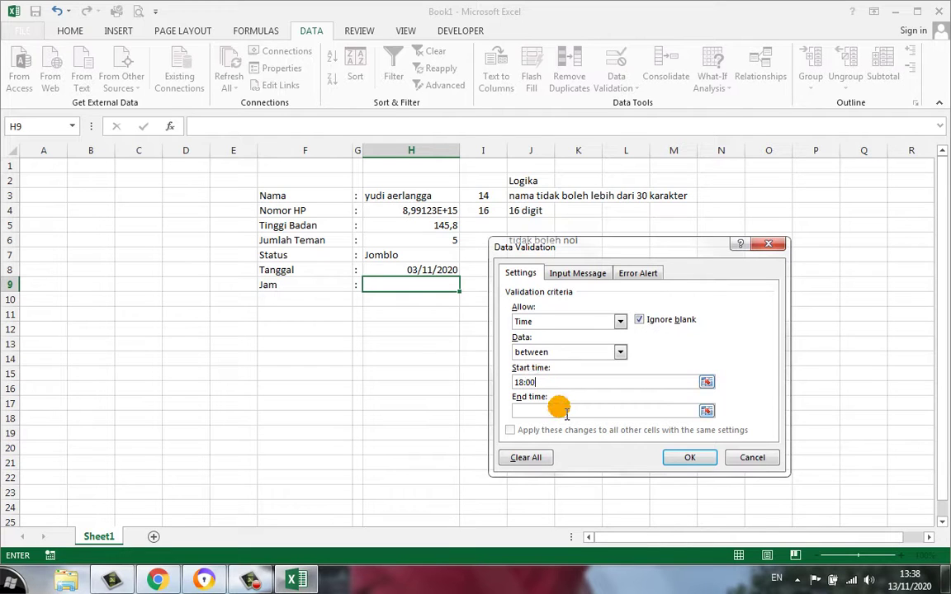
pyautogui.click(558, 408)
pyautogui.write('23:30')
pyautogui.click(674, 459)
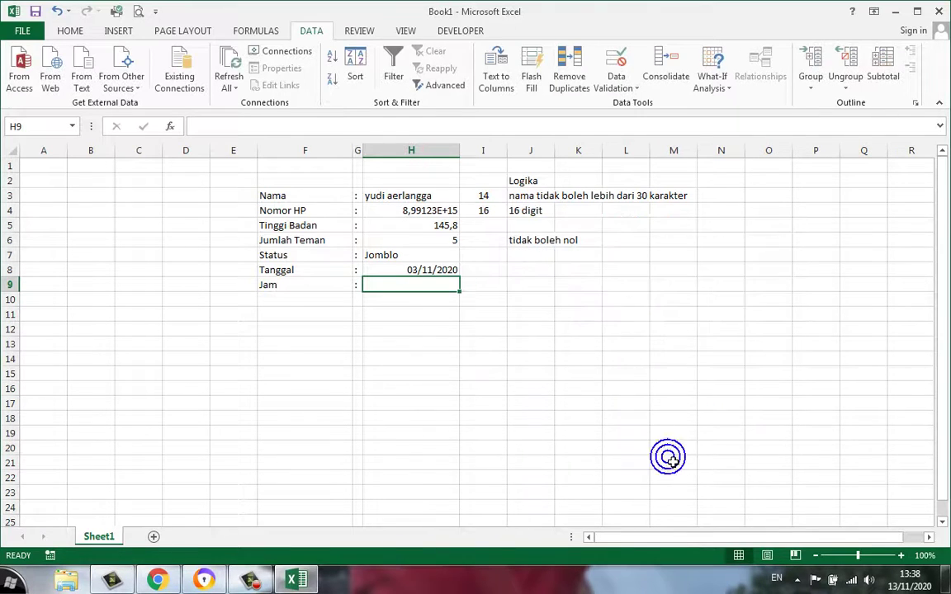
# Change the F9 label from Jam to Waktu Pulang
pyautogui.click(307, 284)
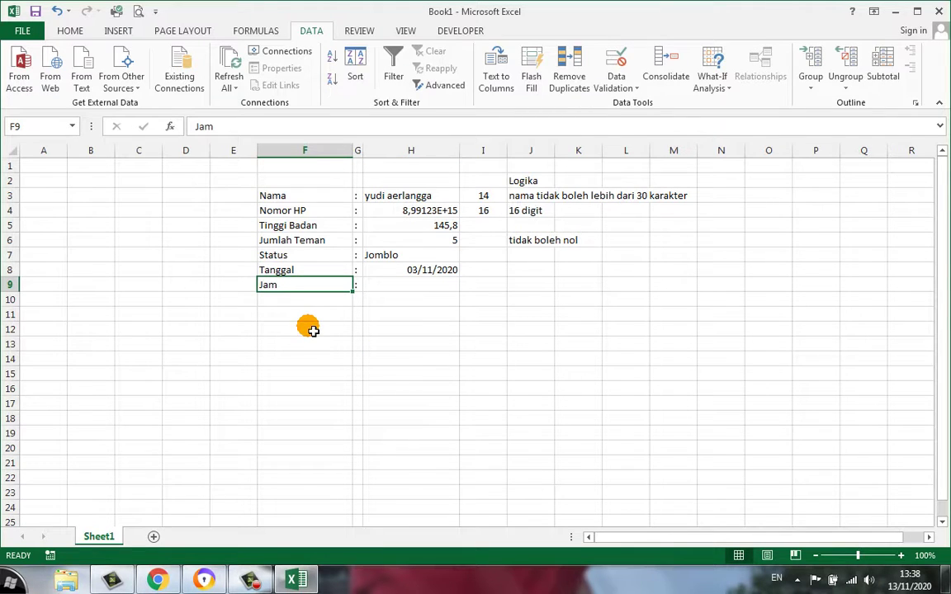
pyautogui.write('Waktu Pu')
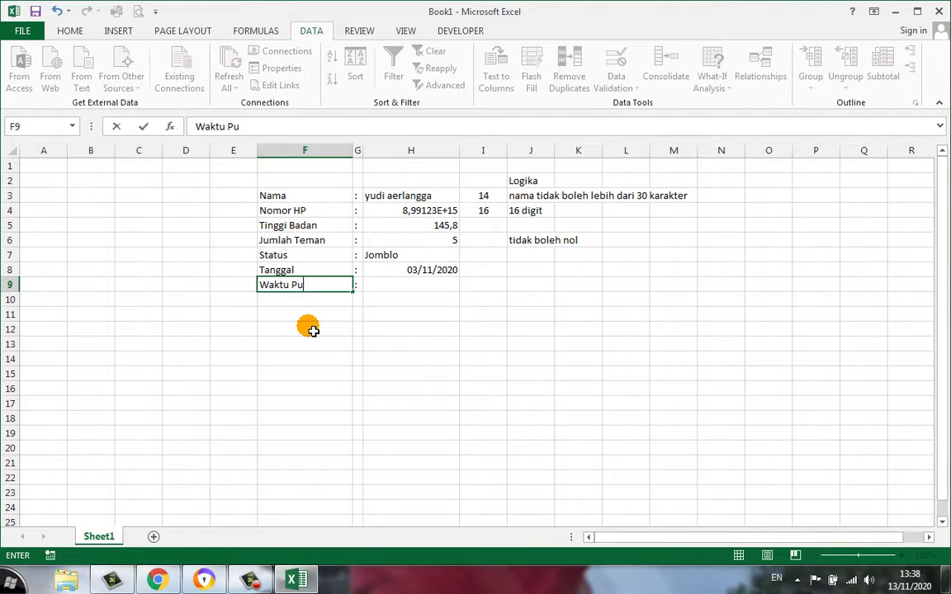
pyautogui.write('lang')
pyautogui.press('Tab')
pyautogui.press('Tab')
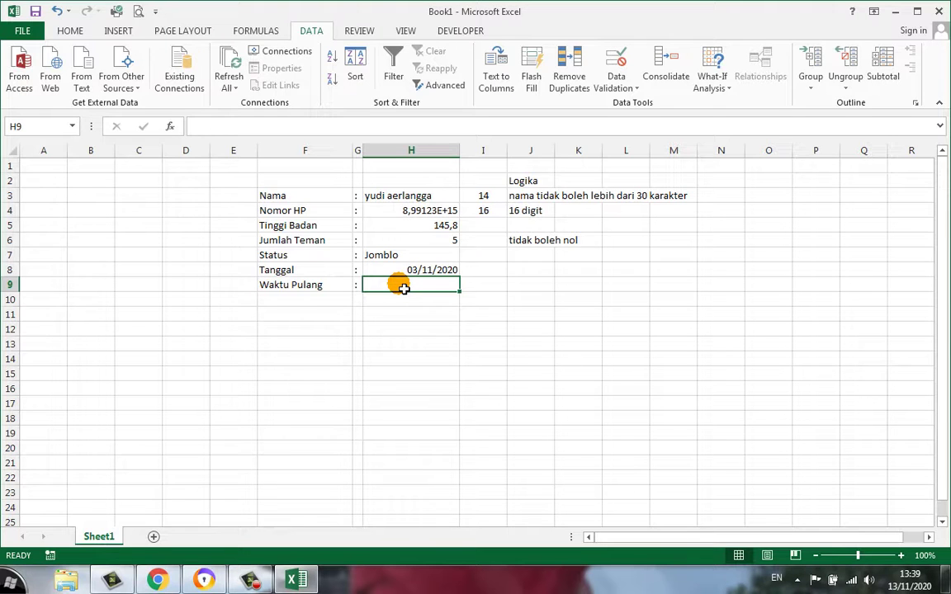
# Test the time rule with 07:00 in H9 and cancel the rejection
pyautogui.write('0')
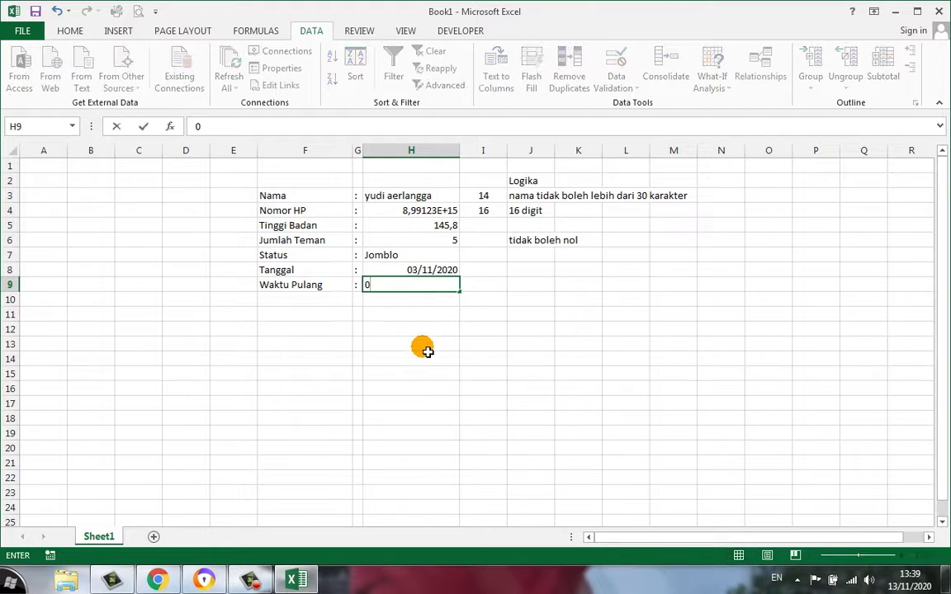
pyautogui.press('BackSpace')
pyautogui.write('07:00')
pyautogui.press('Return')
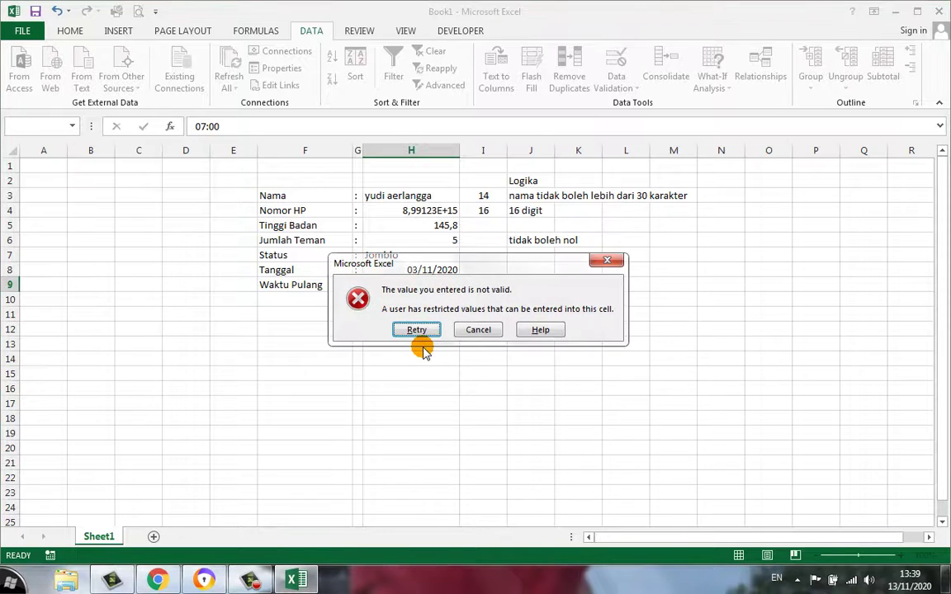
pyautogui.click(473, 331)
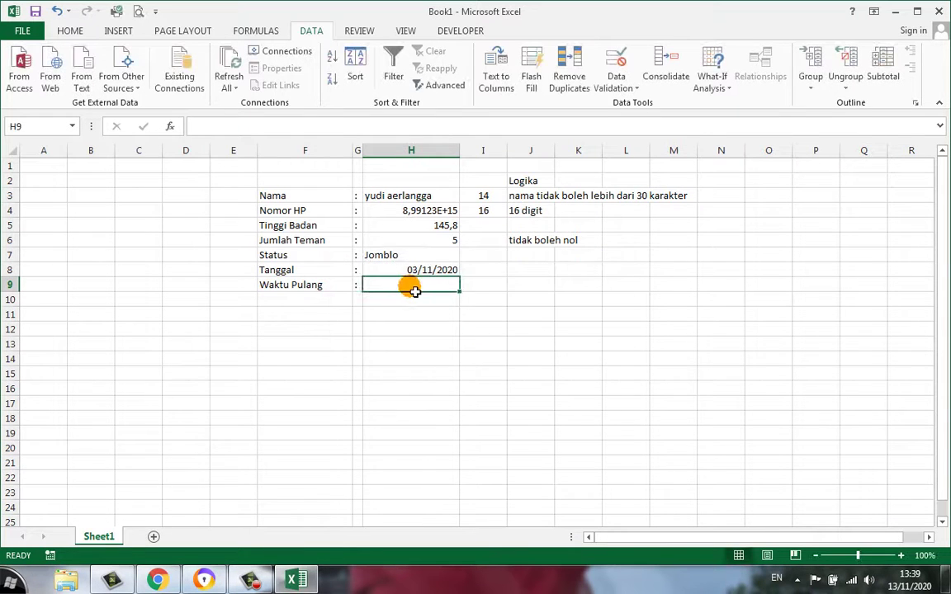
# Enter 19:00 as the Waktu Pulang time and reselect it
pyautogui.write('19:00')
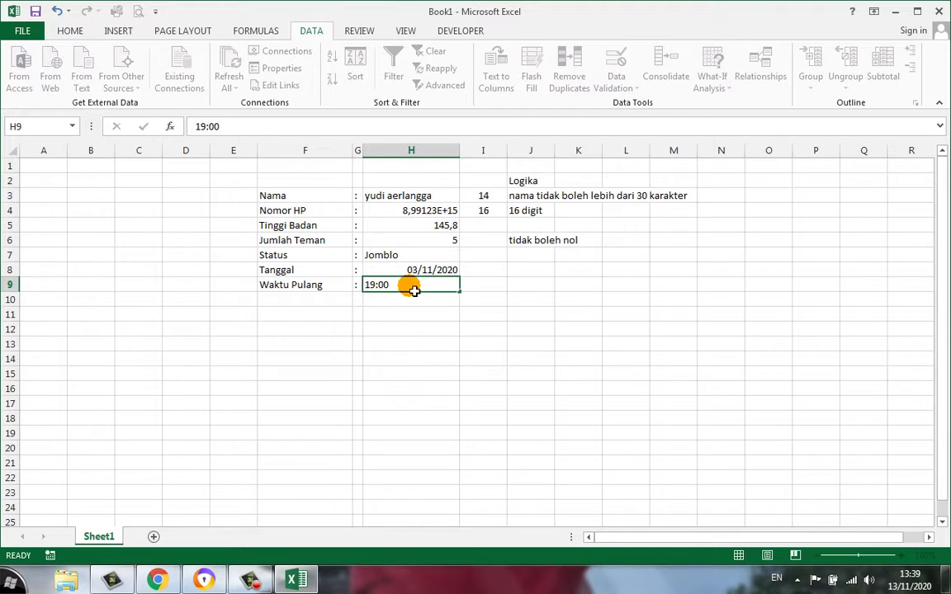
pyautogui.press('Return')
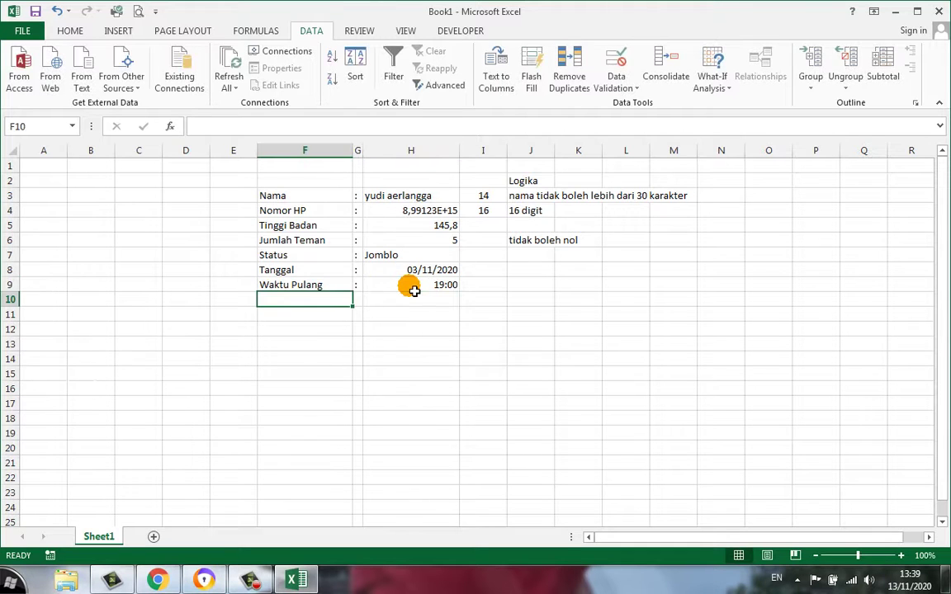
pyautogui.click(414, 291)
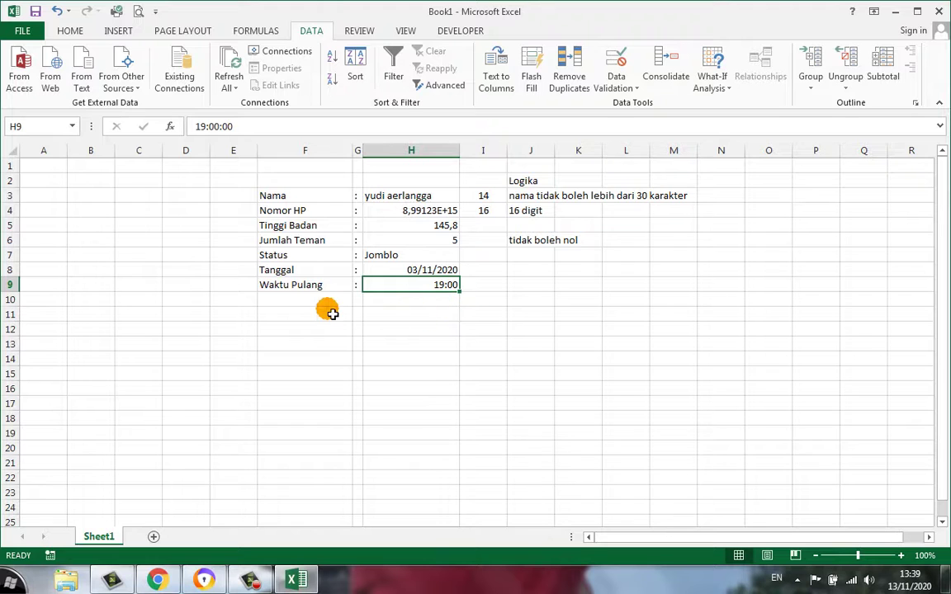
# Set H10's validation criteria to Custom, ready to enter the formula
pyautogui.click(372, 299)
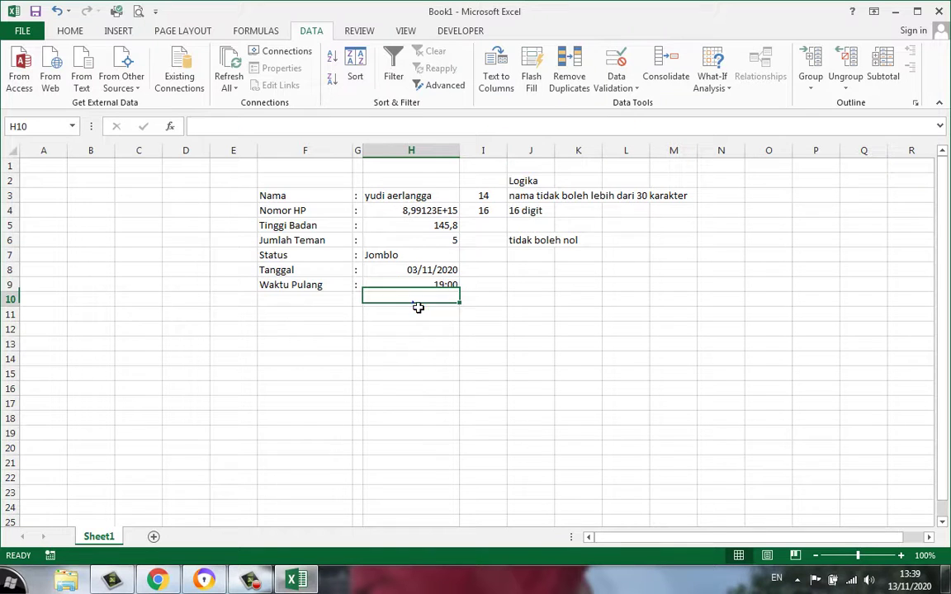
pyautogui.click(615, 87)
pyautogui.click(649, 104)
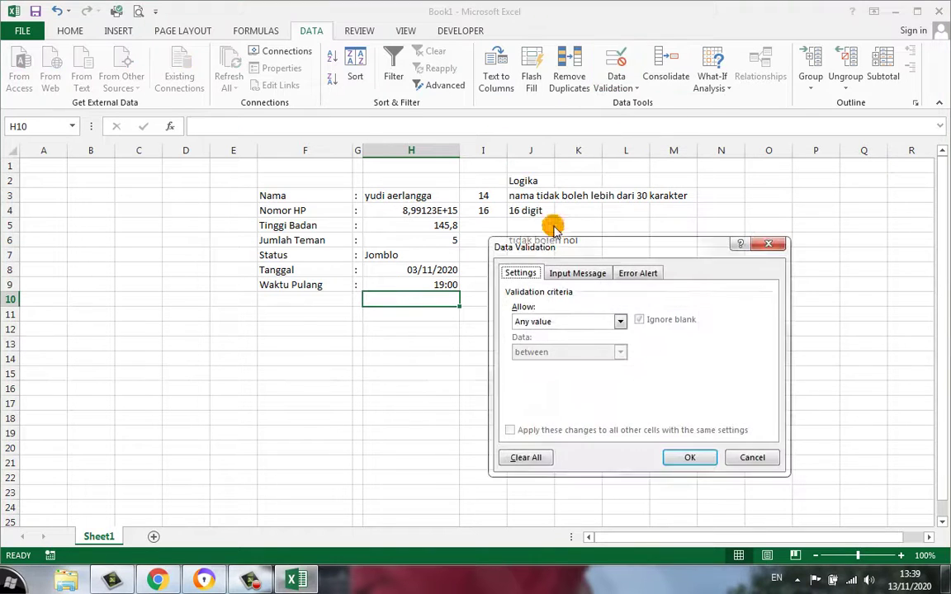
pyautogui.click(560, 322)
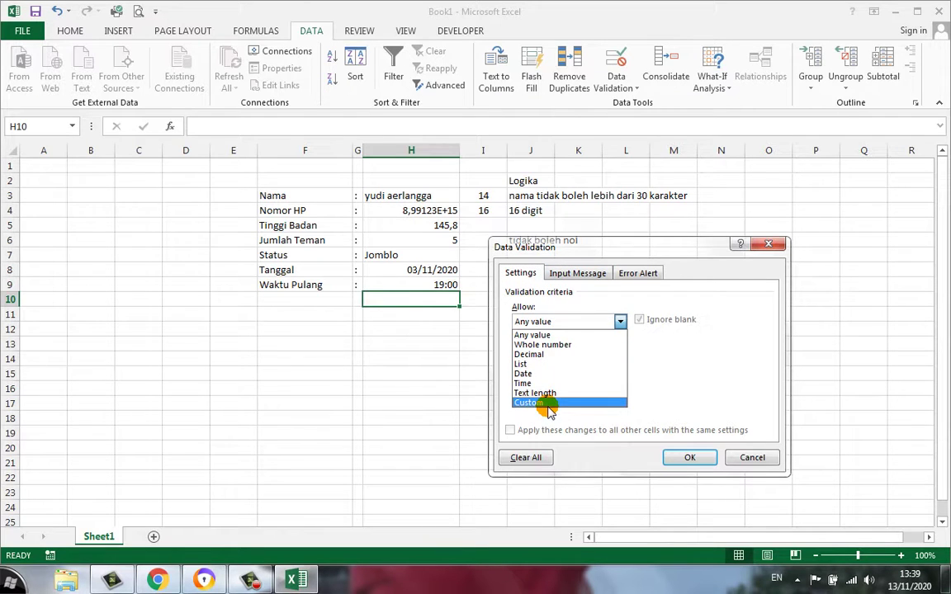
pyautogui.click(533, 403)
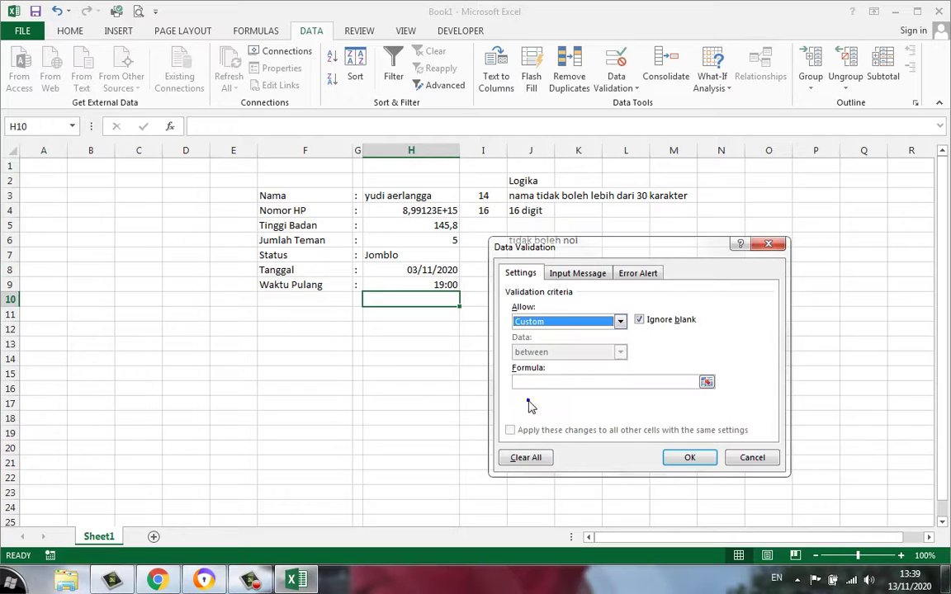
pyautogui.click(555, 382)
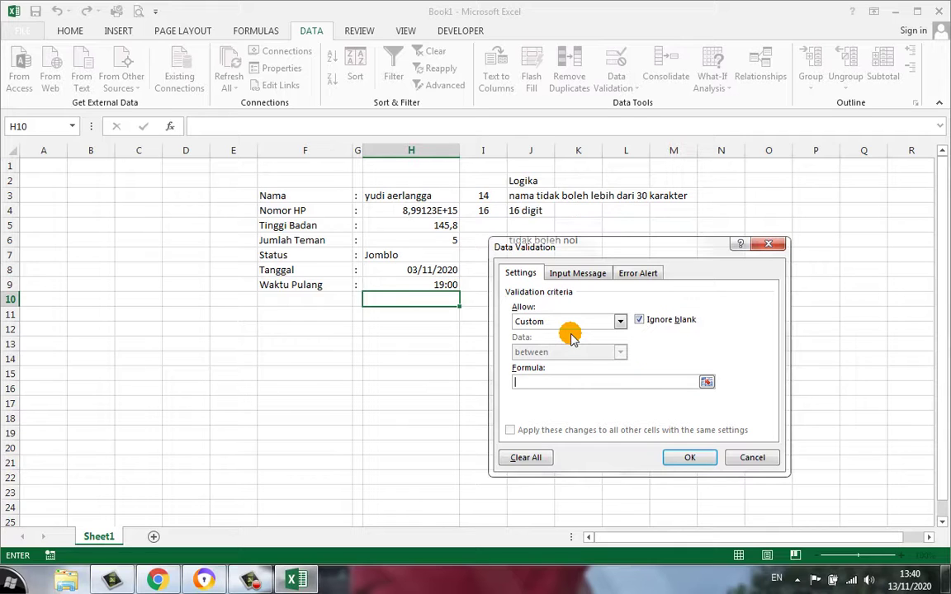
# Discard the unfinished custom validation for H10 and select empty cell K14
pyautogui.click(748, 457)
pyautogui.click(565, 361)
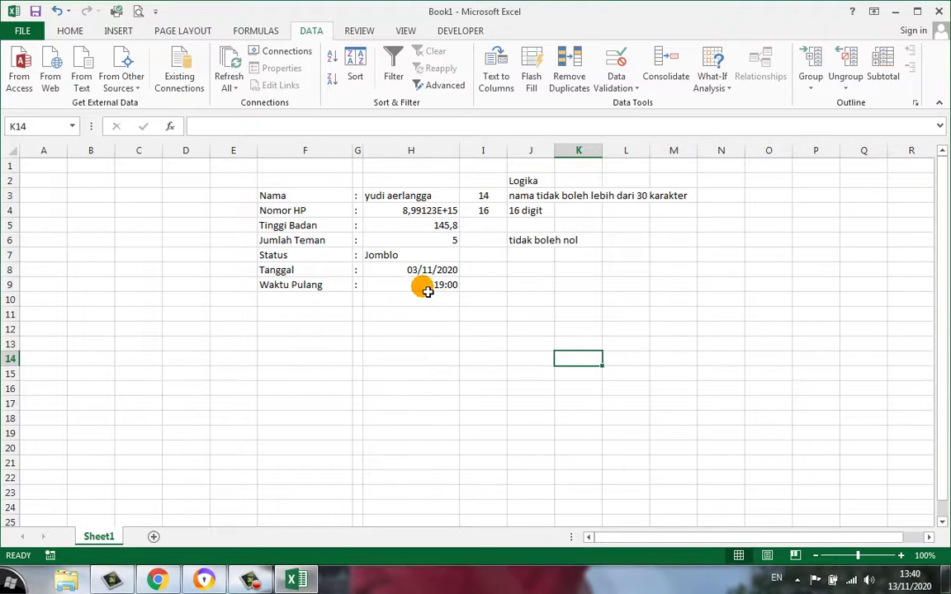
pyautogui.click(422, 195)
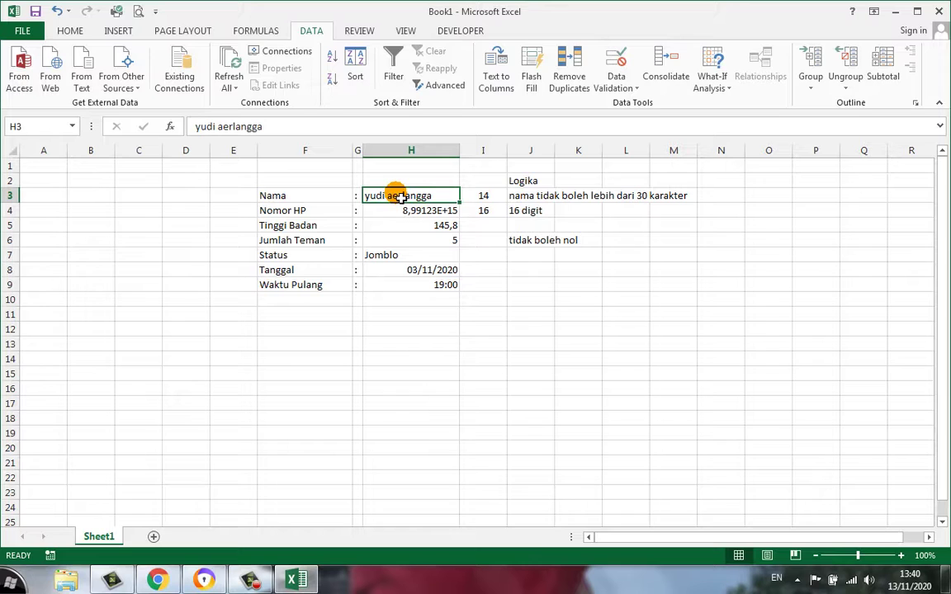
pyautogui.click(432, 237)
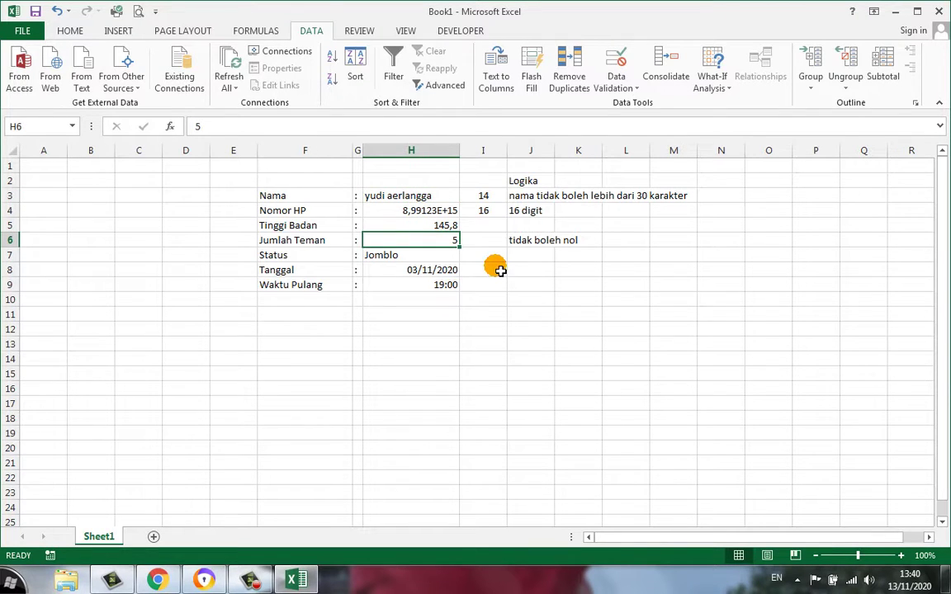
pyautogui.write('0')
pyautogui.press('Return')
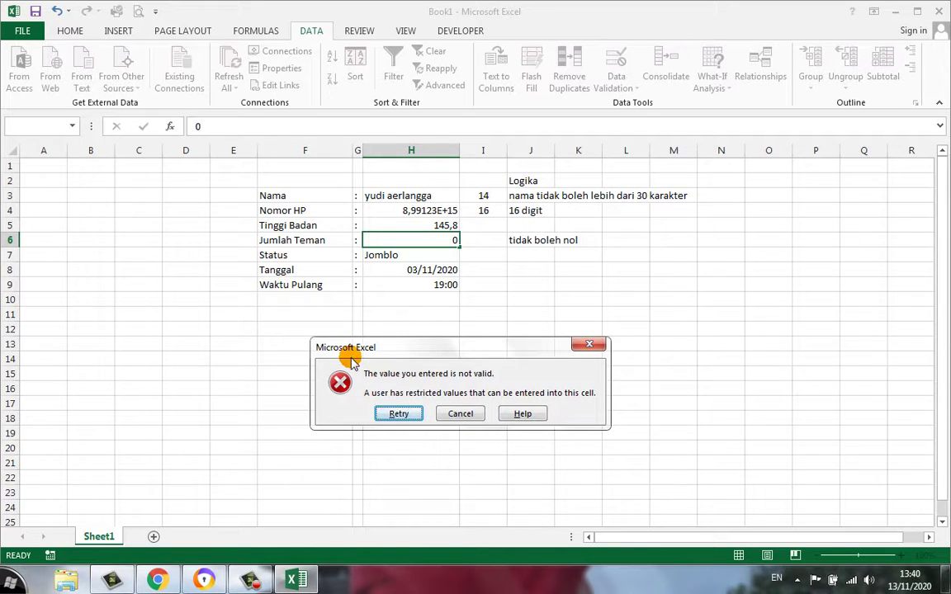
pyautogui.click(446, 414)
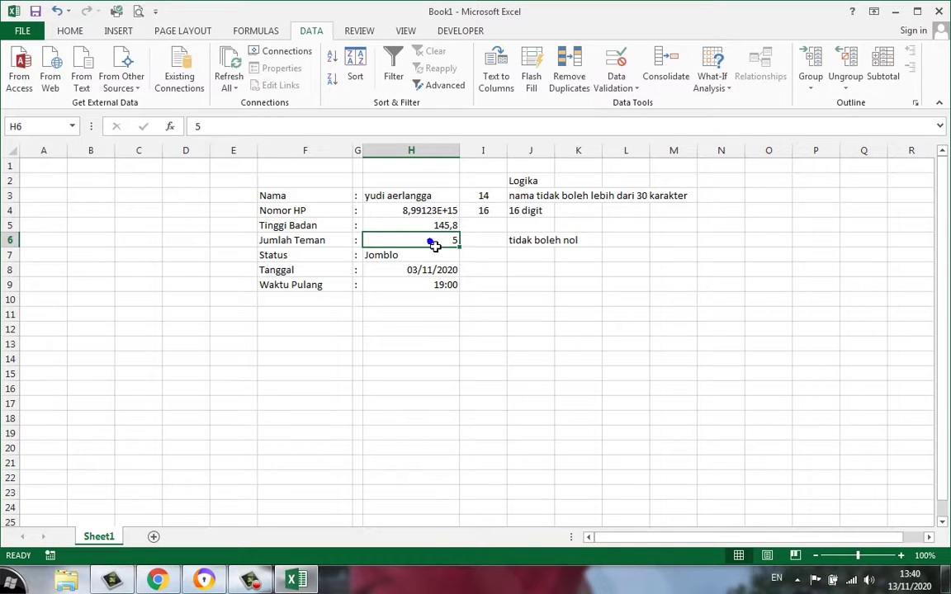
# Add an 'Aturan Main' input message to Jumlah Teman saying only non-zero numbers are allowed
pyautogui.click(611, 86)
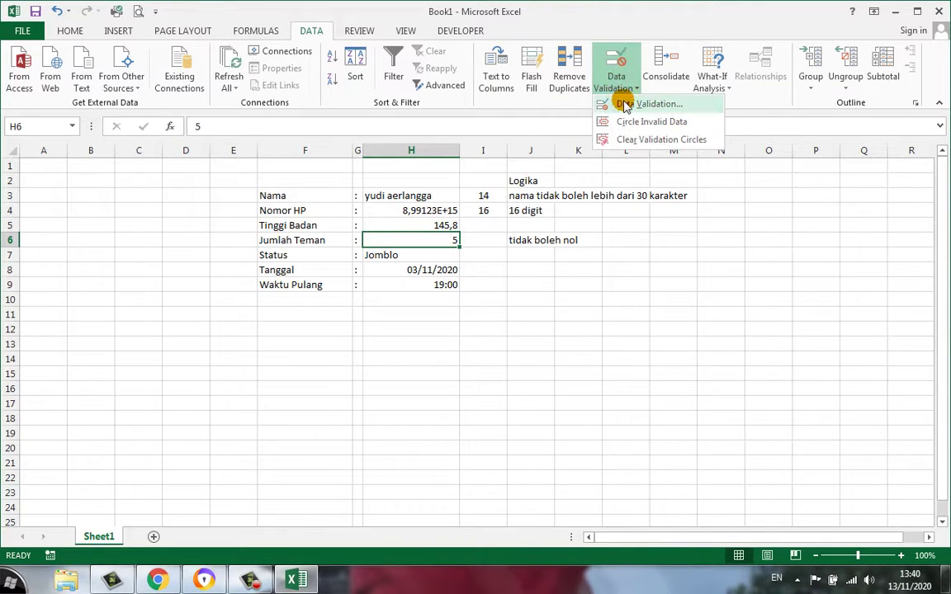
pyautogui.click(621, 102)
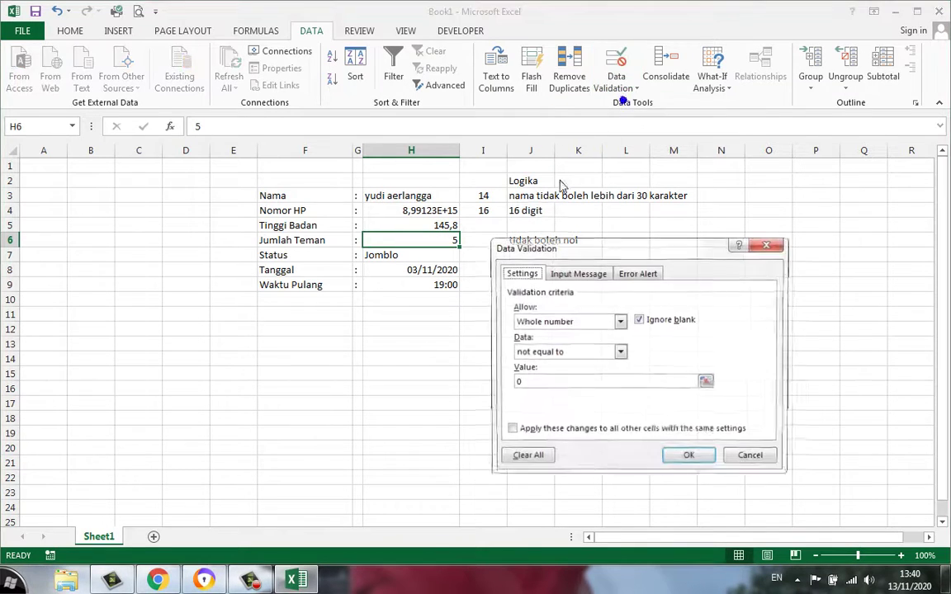
pyautogui.click(568, 276)
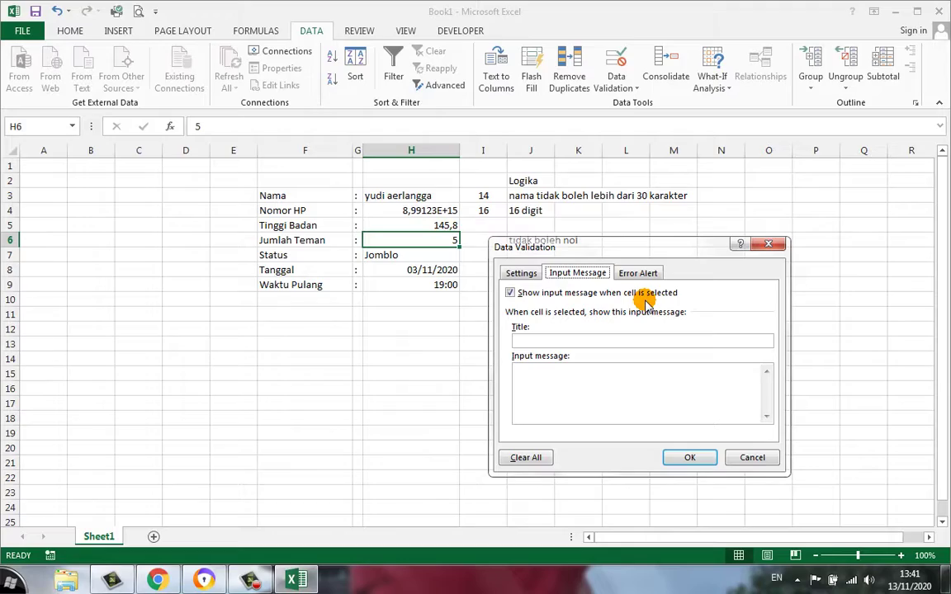
pyautogui.click(537, 340)
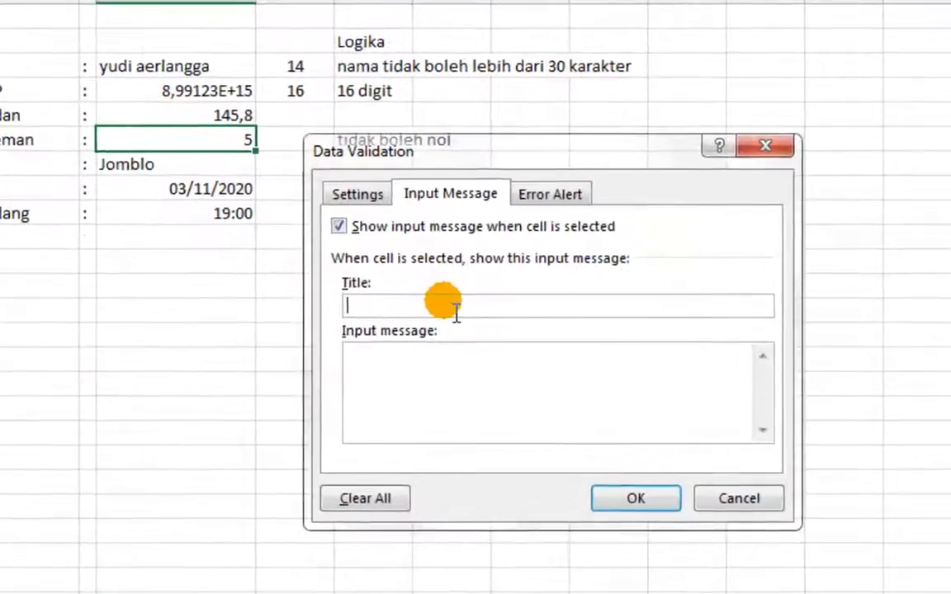
pyautogui.write('Aturan Mai')
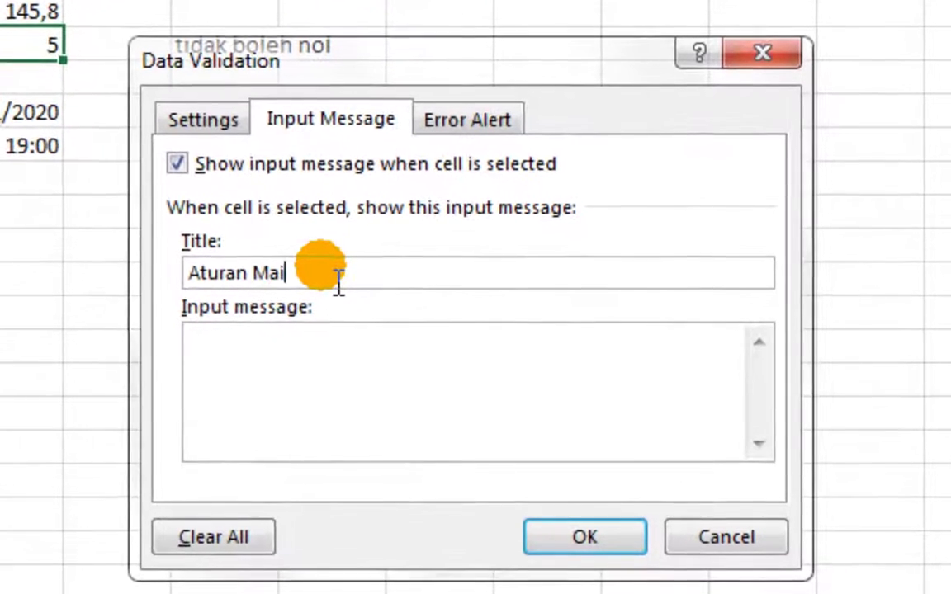
pyautogui.write('n')
pyautogui.press('Tab')
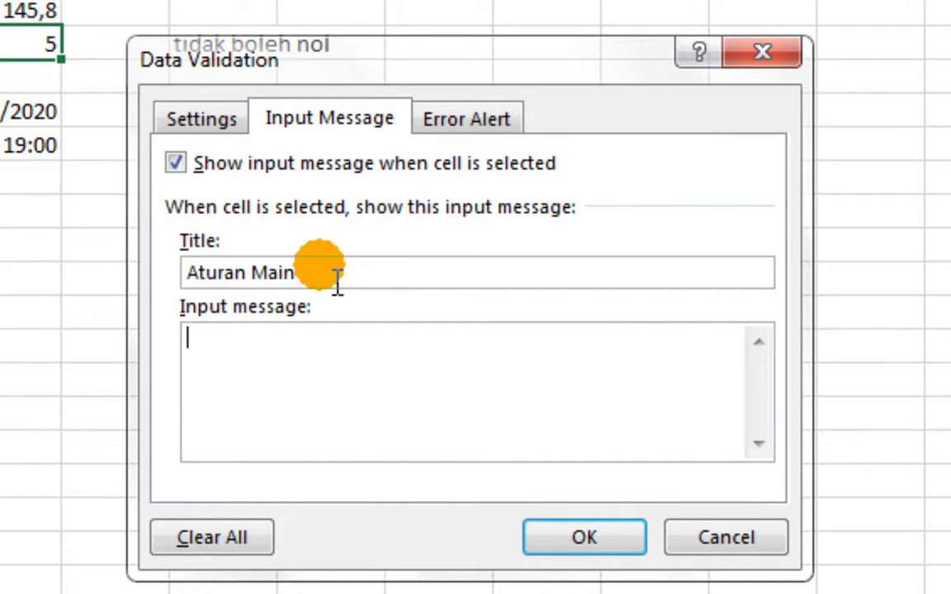
pyautogui.write('Hanya boleh')
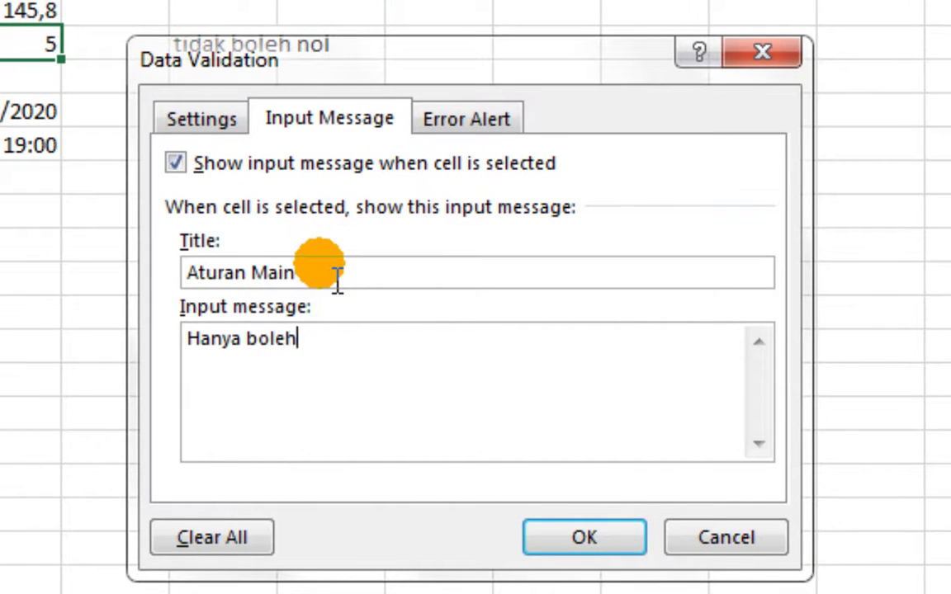
pyautogui.write(' diisi dengan')
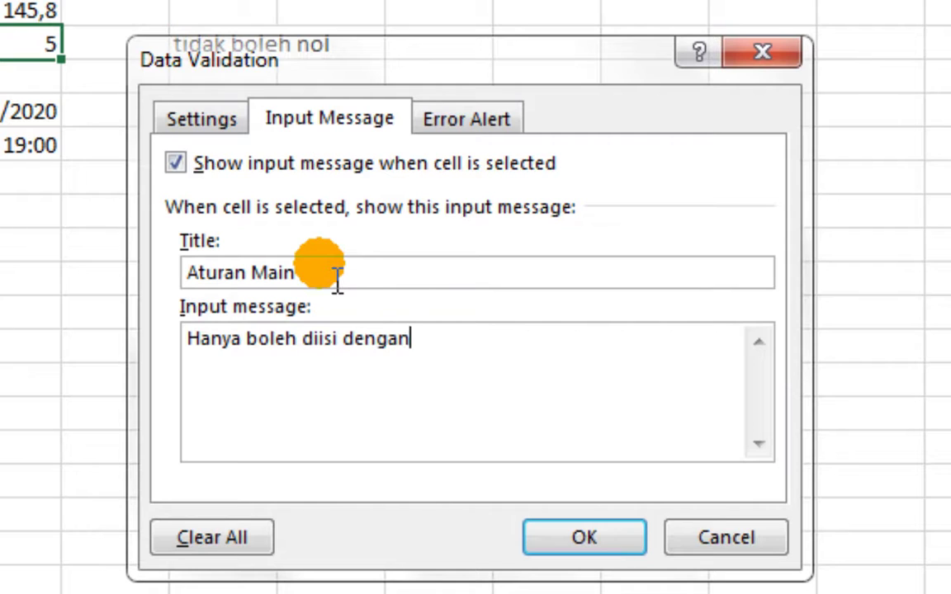
pyautogui.write(' angka')
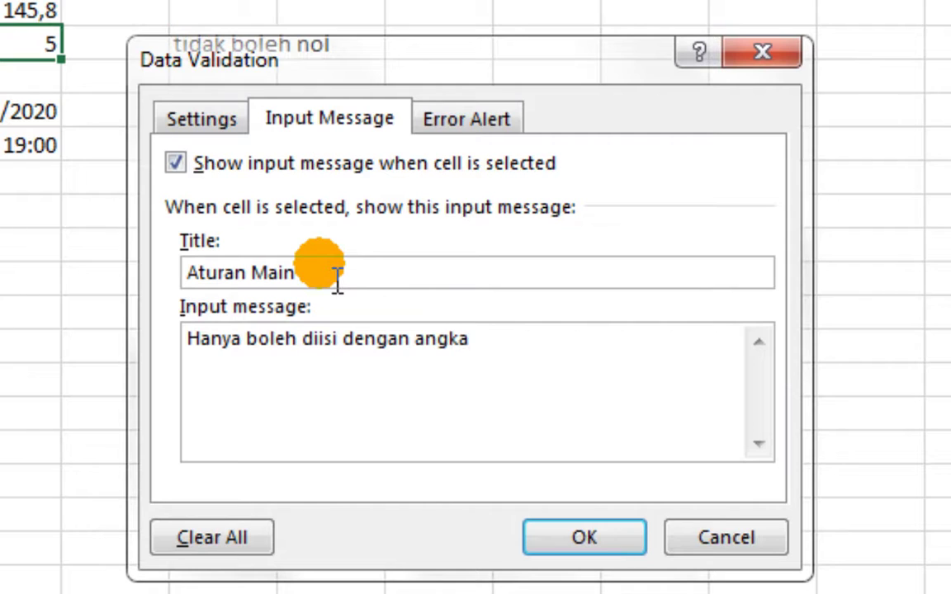
pyautogui.write(' dan tidak bol')
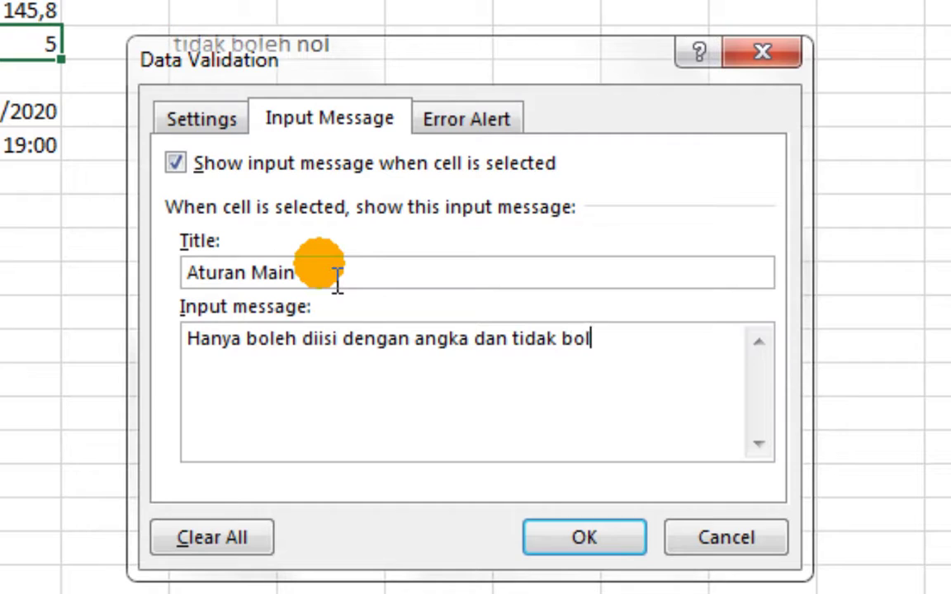
pyautogui.write('eh nol. Mas')
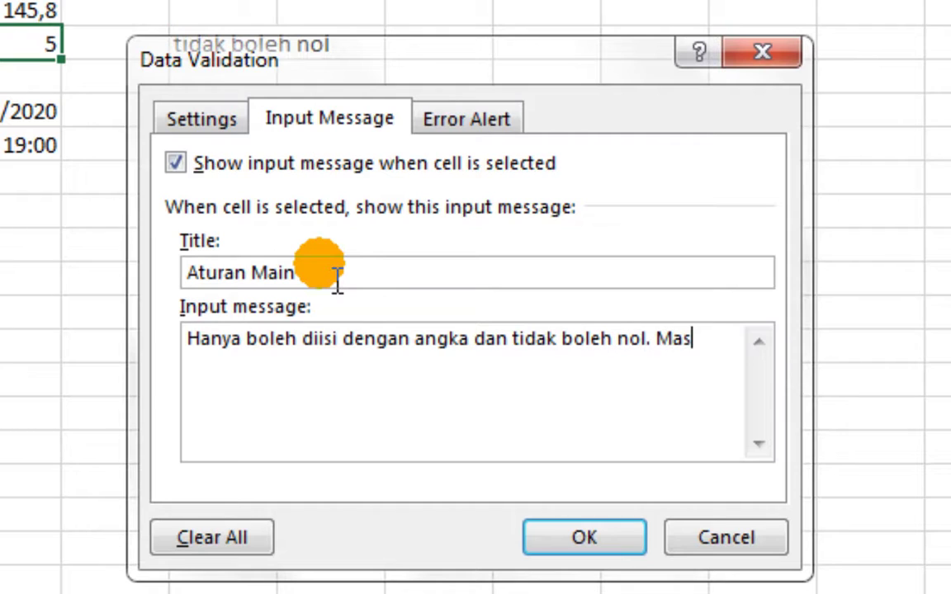
pyautogui.write('a kamu ')
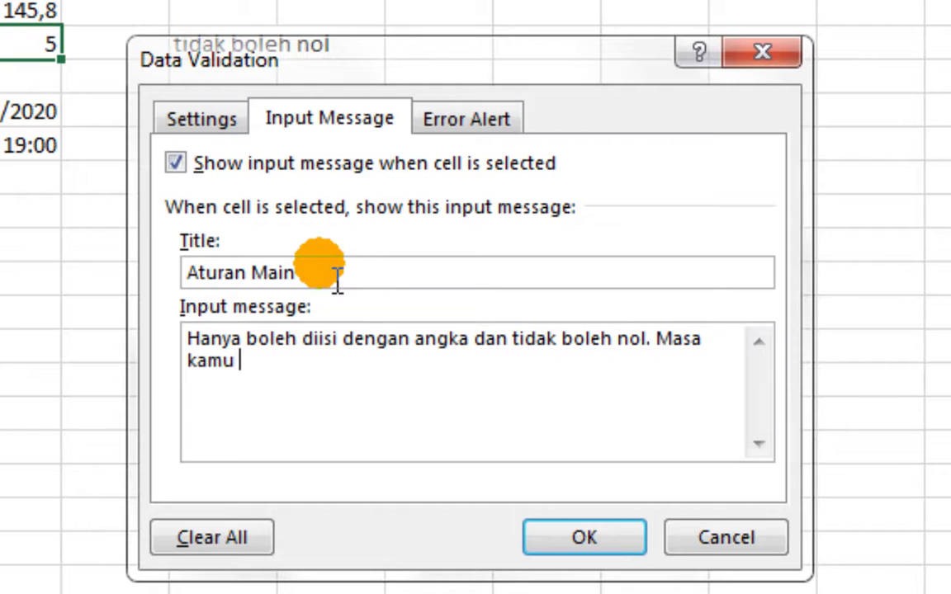
pyautogui.write('nggak punya tema')
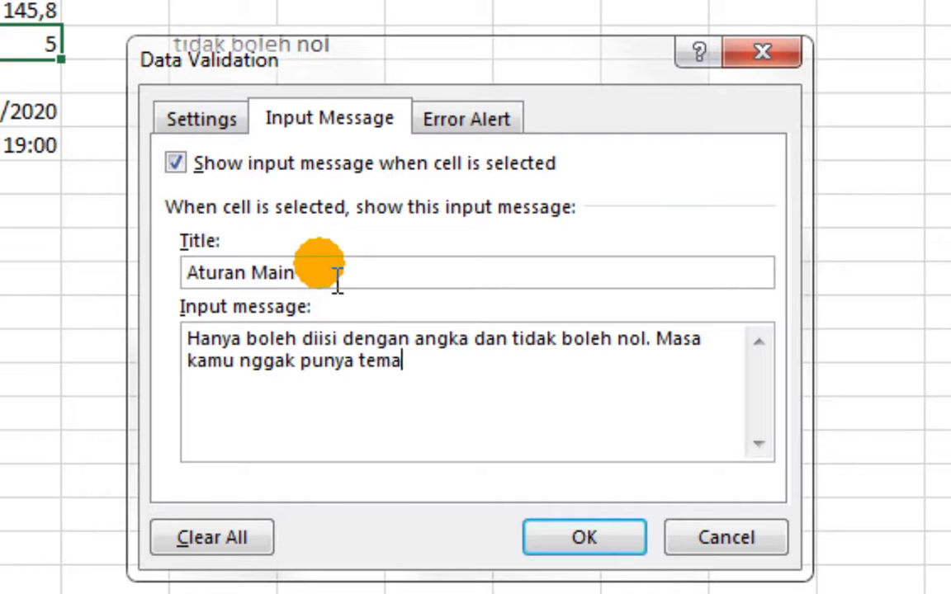
pyautogui.write('n sih?????')
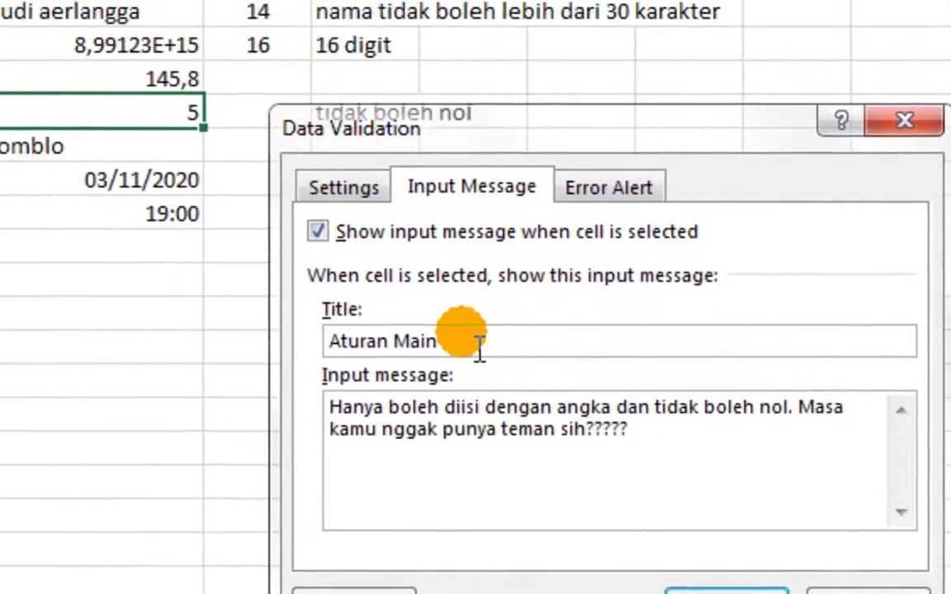
pyautogui.click(726, 592)
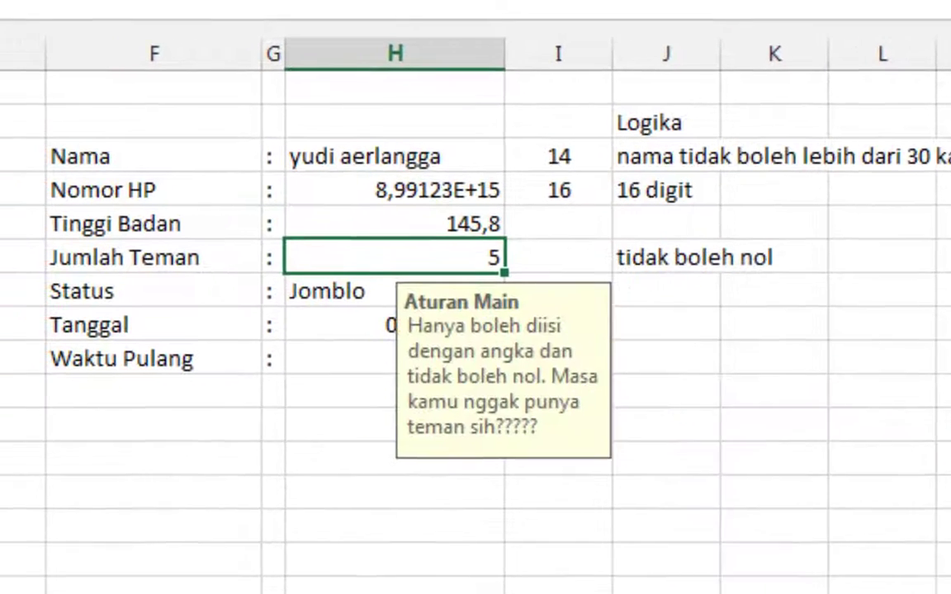
# Clear all the form's answers in column H
pyautogui.click(737, 579)
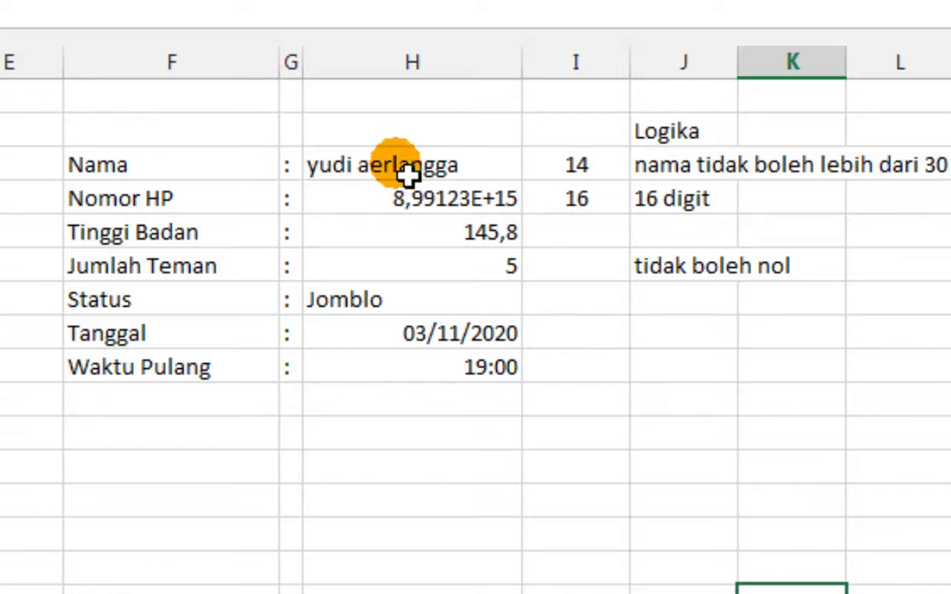
pyautogui.moveTo(404, 175); pyautogui.dragTo(424, 435)
pyautogui.press('Delete')
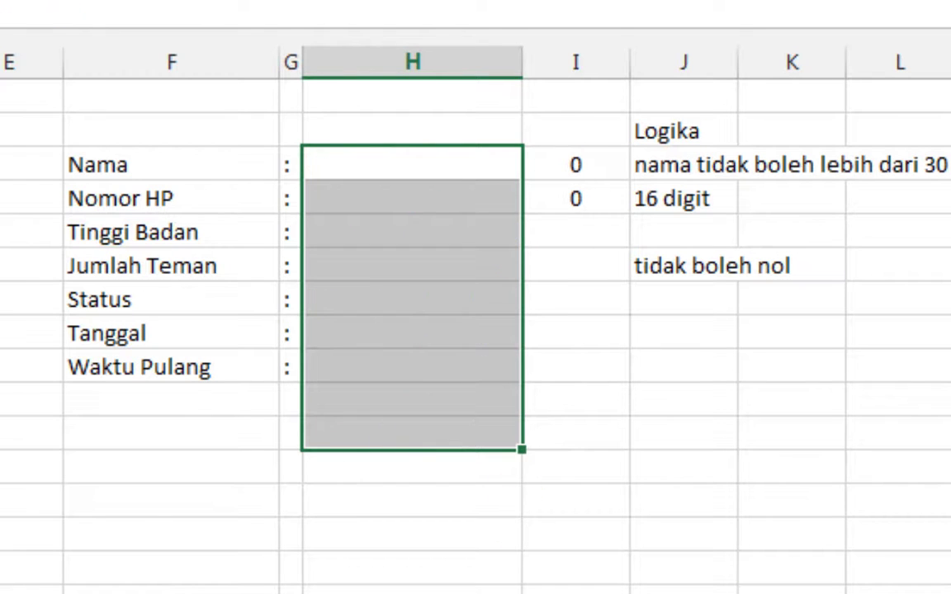
pyautogui.click(395, 166)
pyautogui.write('Saya')
pyautogui.press('Return')
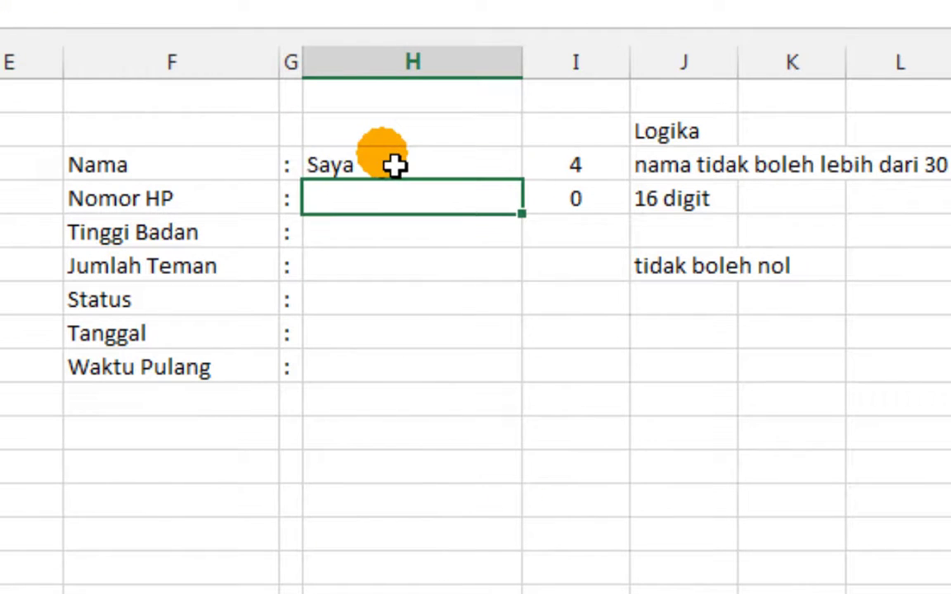
pyautogui.write('1234567890123456')
pyautogui.press('Return')
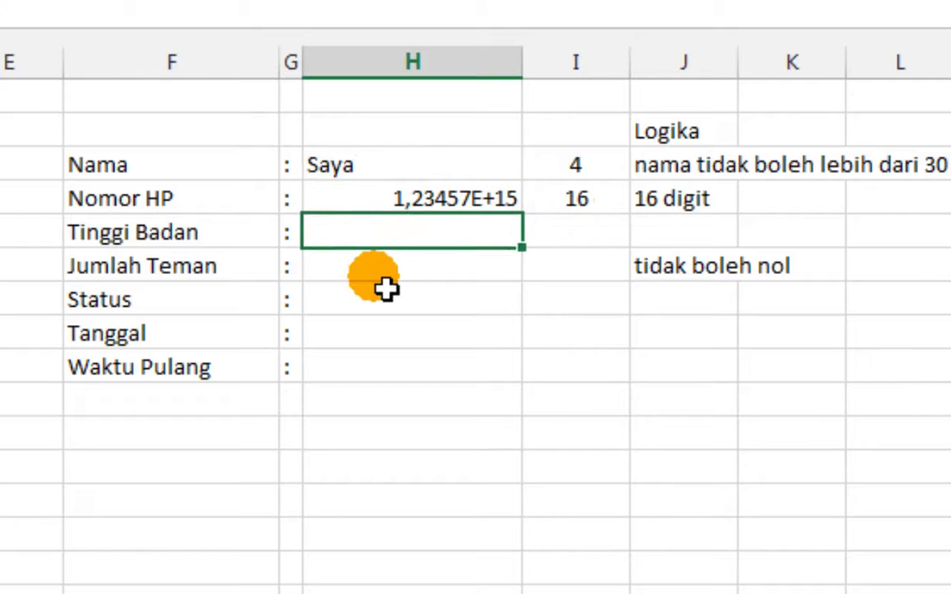
pyautogui.write('150')
pyautogui.press('Return')
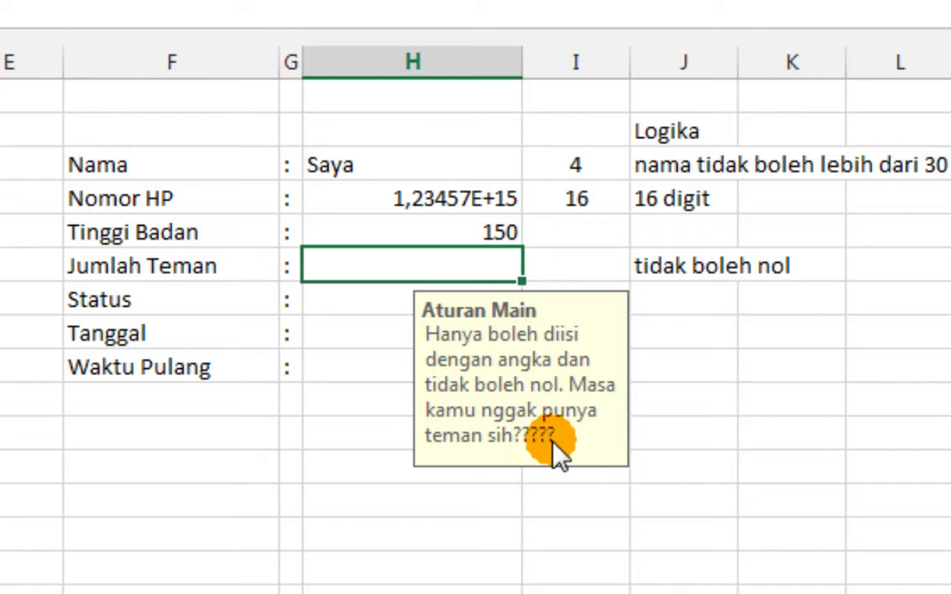
pyautogui.click(347, 489)
pyautogui.click(462, 276)
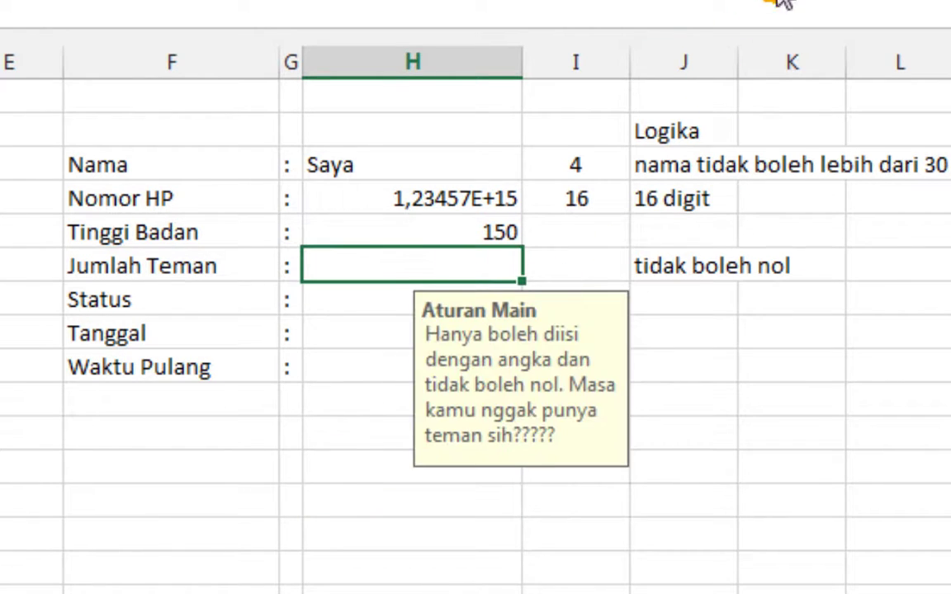
pyautogui.click(872, 0)
pyautogui.click(872, 0)
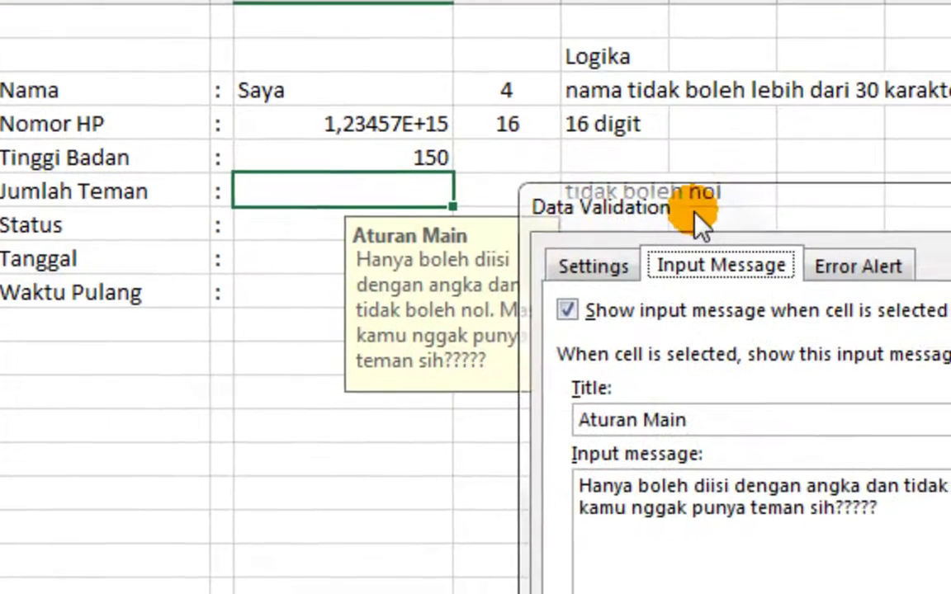
pyautogui.moveTo(746, 247); pyautogui.dragTo(456, 203)
pyautogui.click(607, 285)
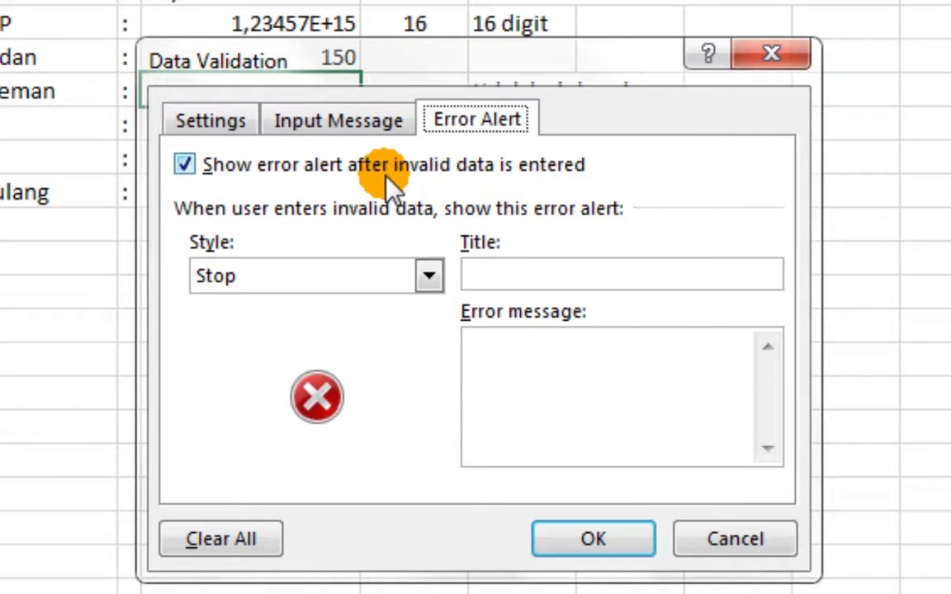
pyautogui.click(429, 276)
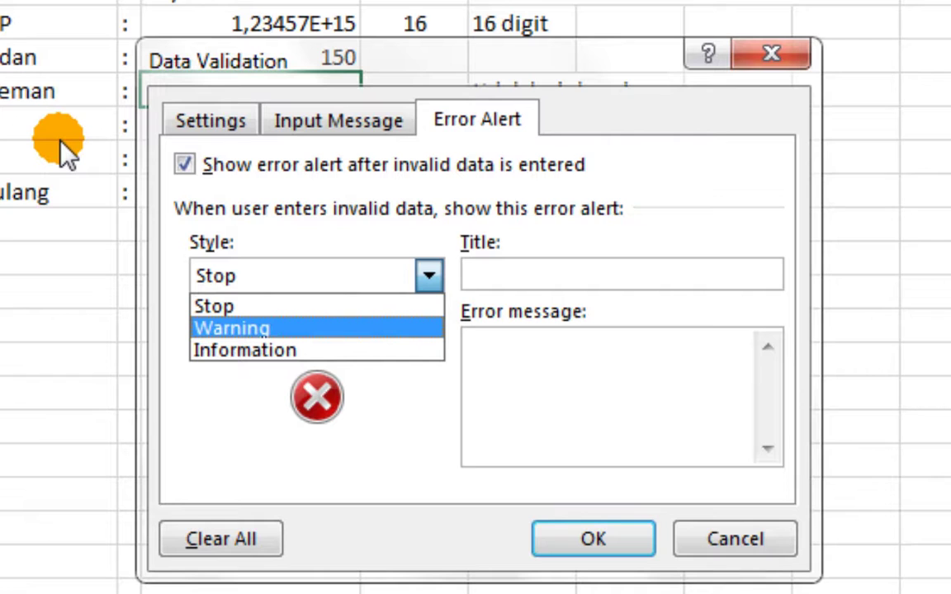
pyautogui.click(743, 541)
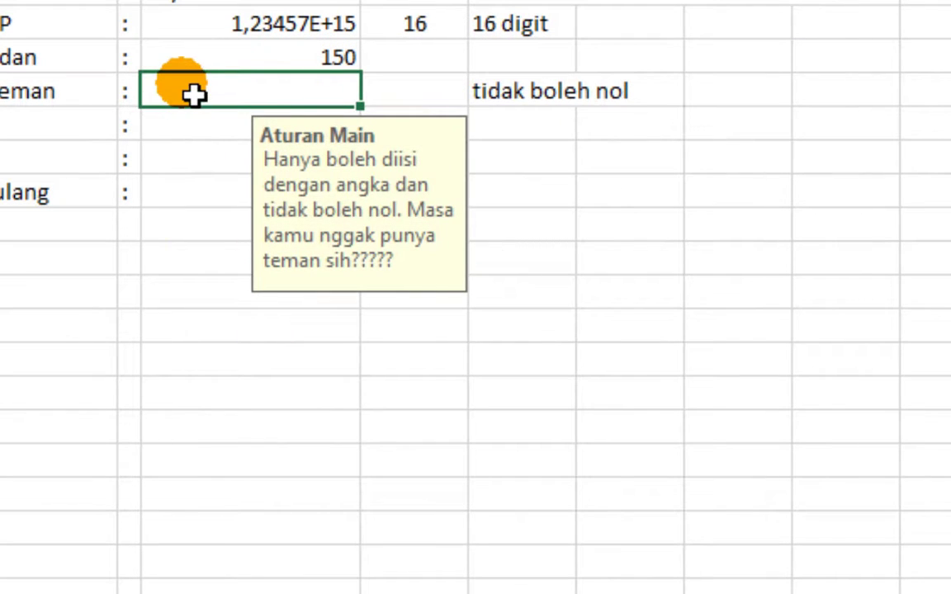
# Enter 0 in Jumlah Teman and cancel the resulting rejection error
pyautogui.doubleClick(194, 95)
pyautogui.write('0')
pyautogui.press('Return')
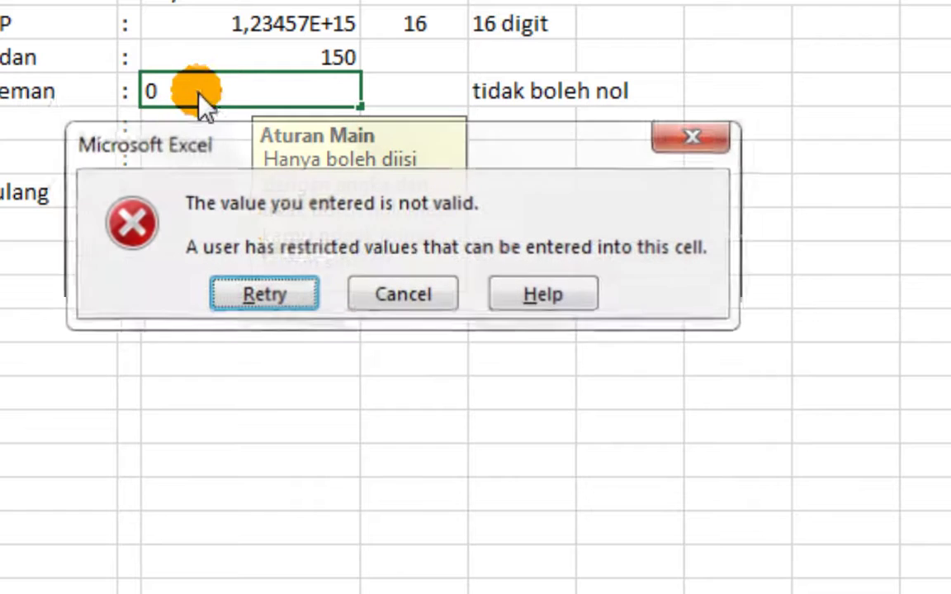
pyautogui.moveTo(279, 169); pyautogui.dragTo(259, 398)
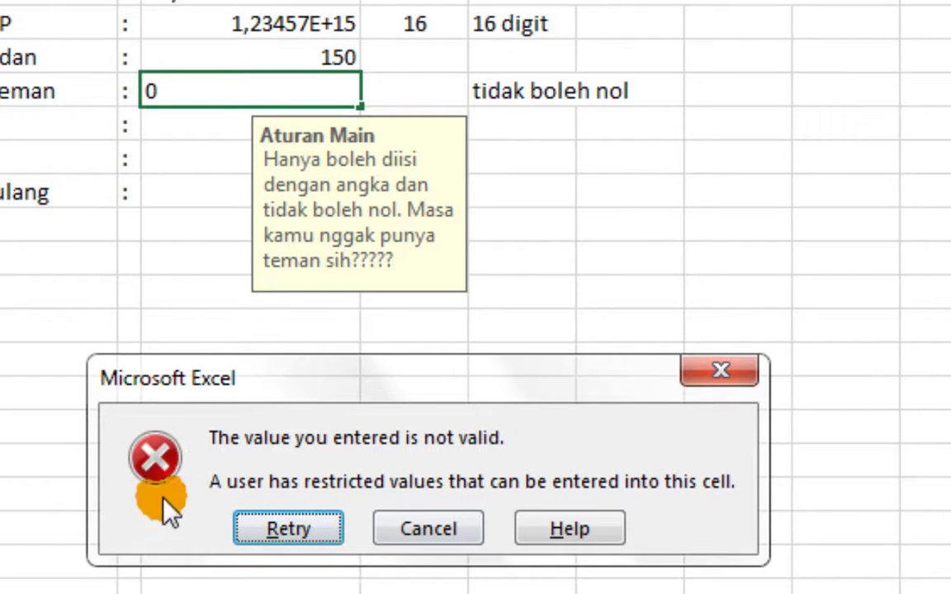
pyautogui.click(425, 533)
# Reselect Jumlah Teman and bring up its Error Alert validation settings
pyautogui.click(355, 368)
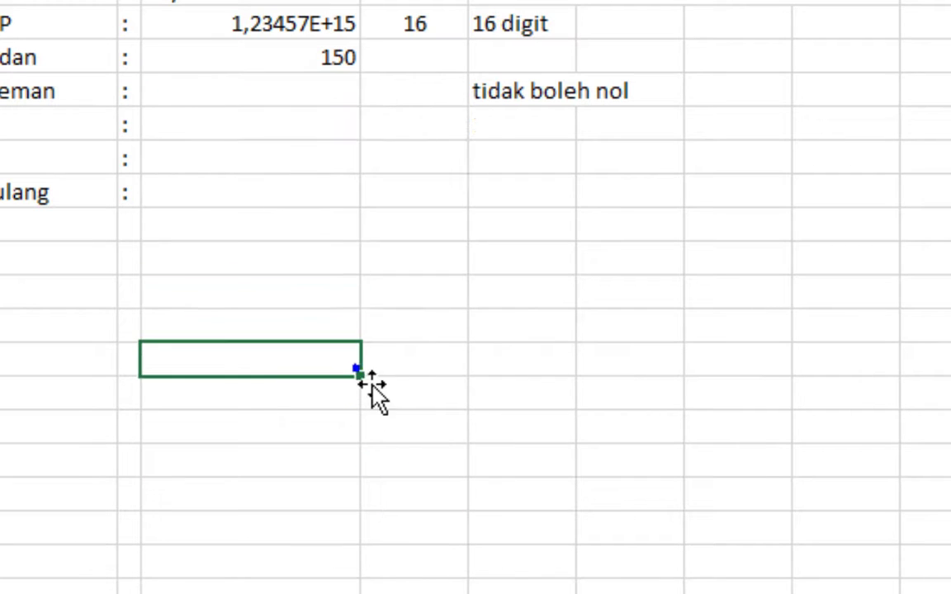
pyautogui.click(333, 90)
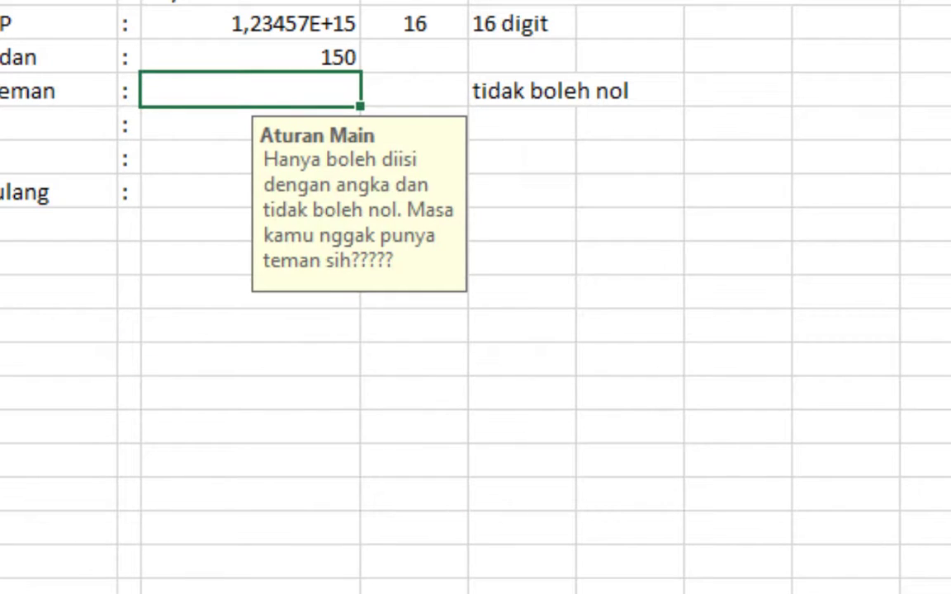
pyautogui.click(627, 1)
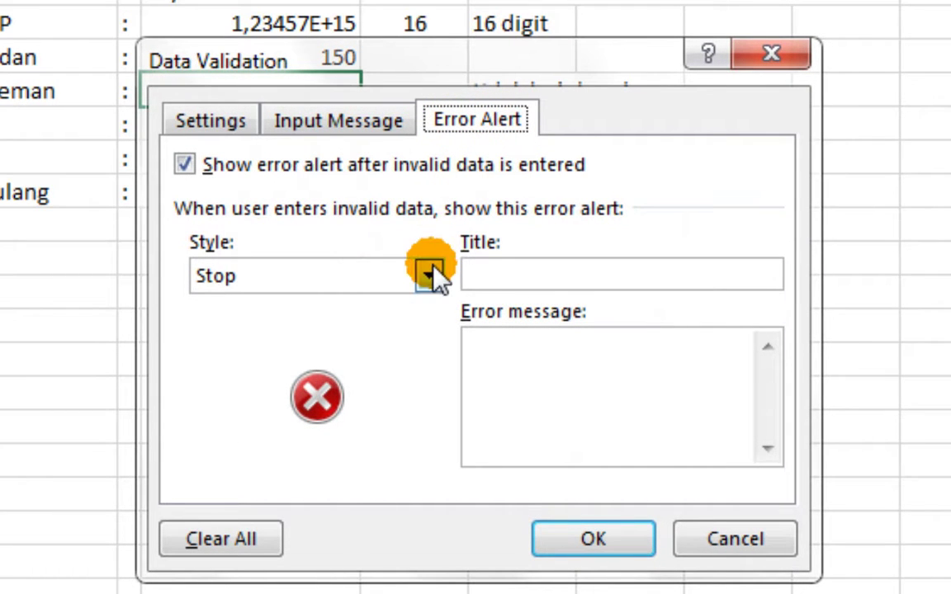
# Enter 'Isian Salah!!!' as the error alert title and 'Gak boleh nol broooo' as its message
pyautogui.click(469, 276)
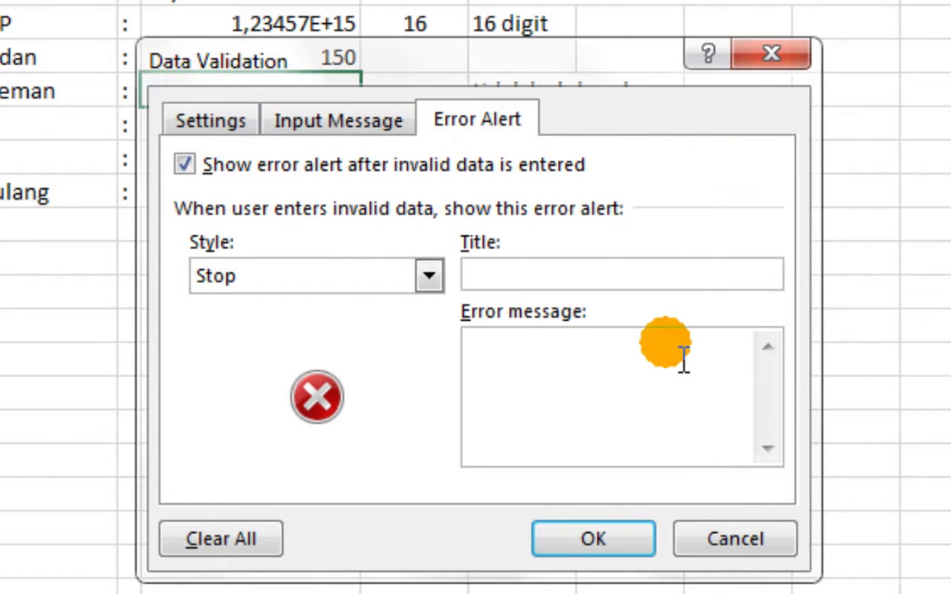
pyautogui.write('NGa')
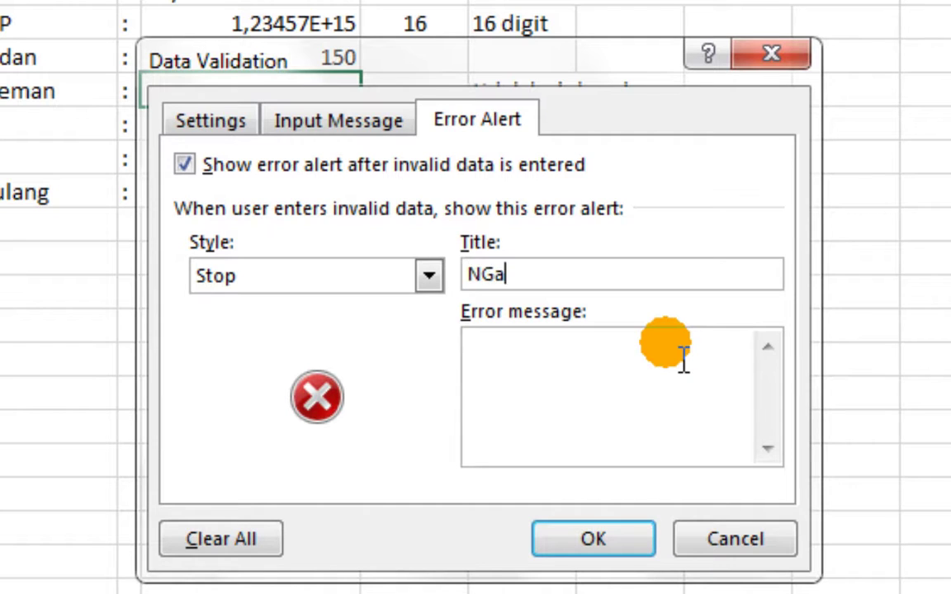
pyautogui.press('BackSpace')
pyautogui.press('BackSpace')
pyautogui.press('BackSpace')
pyautogui.write('Isisan')
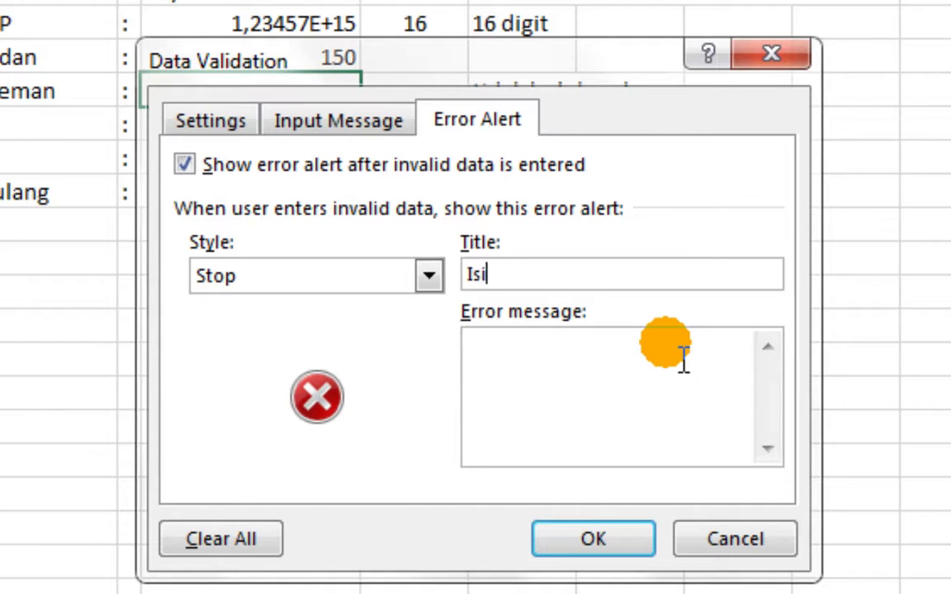
pyautogui.press('BackSpace')
pyautogui.press('BackSpace')
pyautogui.press('BackSpace')
pyautogui.write('an Salah!!!')
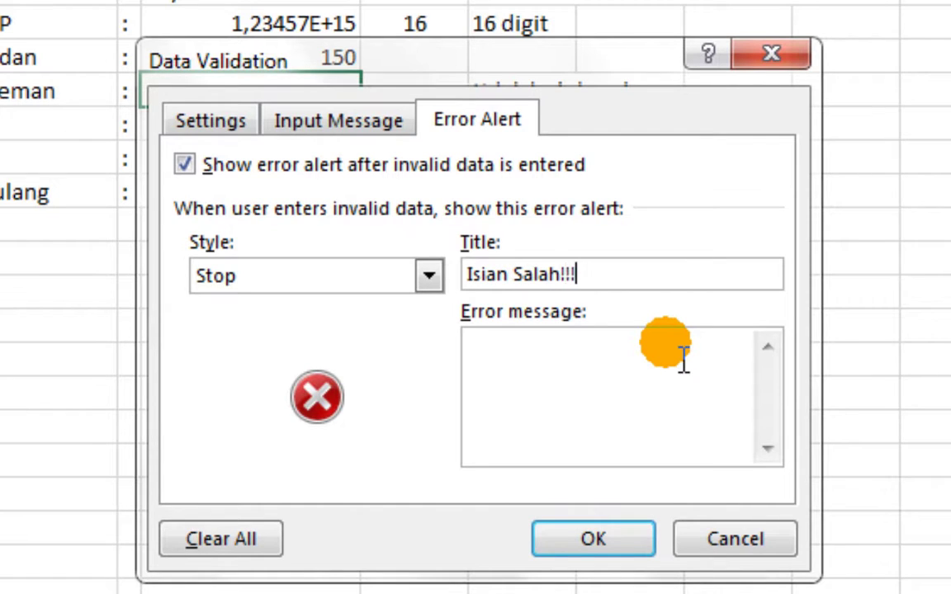
pyautogui.click(683, 357)
pyautogui.write('Gak')
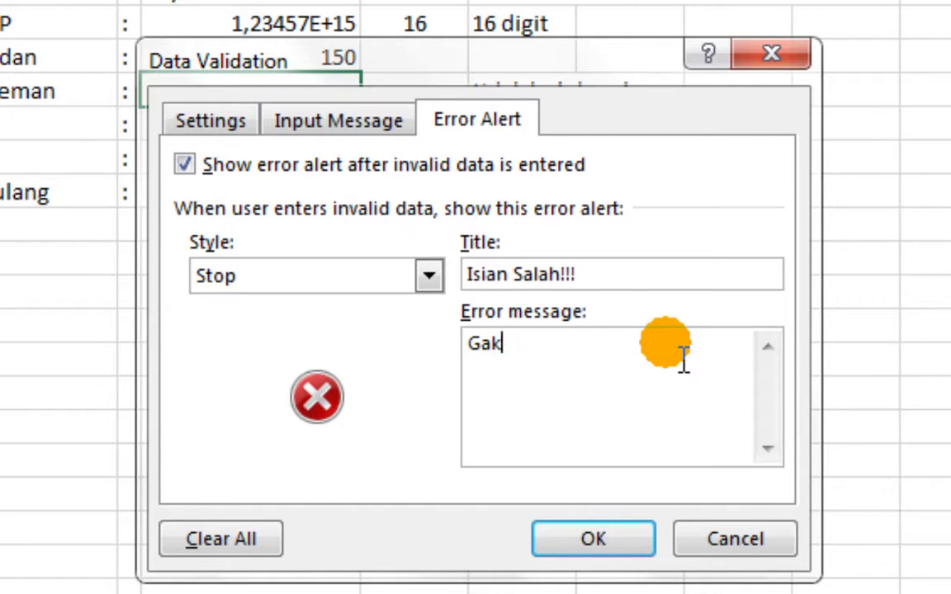
pyautogui.write(' boleh nol broooo')
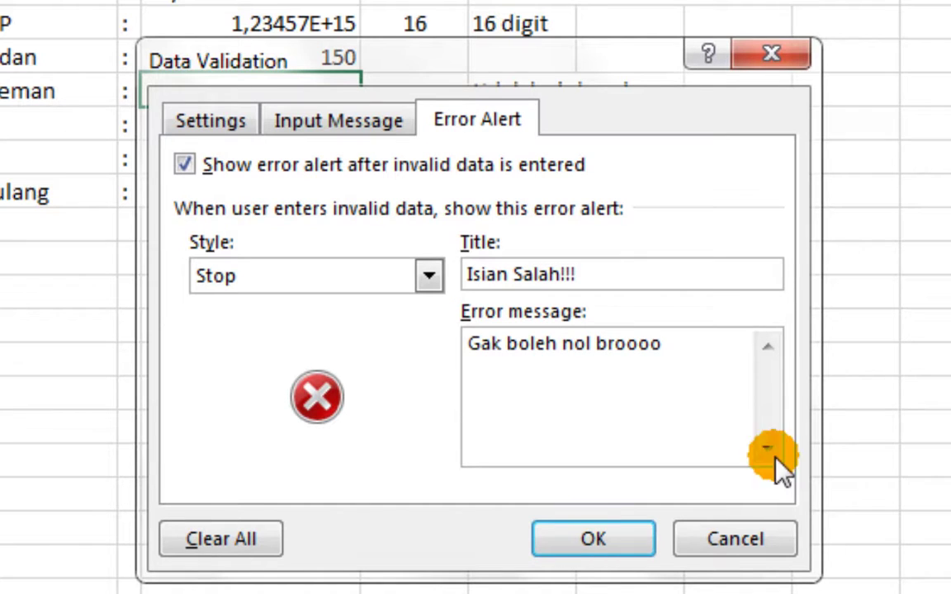
# Save the custom alert, test 0 in Jumlah Teman and dismiss the 'Isian Salah!!!' error
pyautogui.click(588, 538)
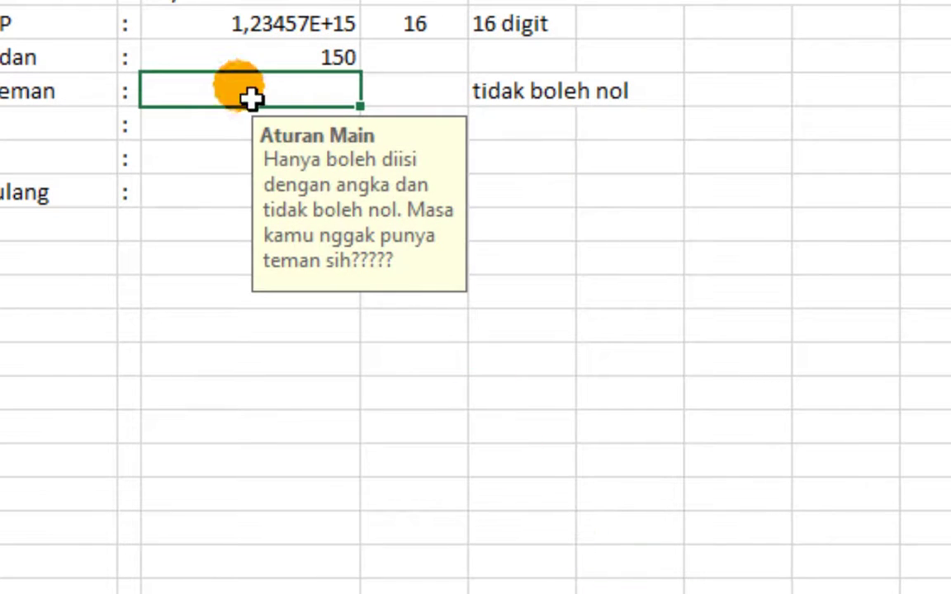
pyautogui.click(255, 96)
pyautogui.write('0')
pyautogui.press('Return')
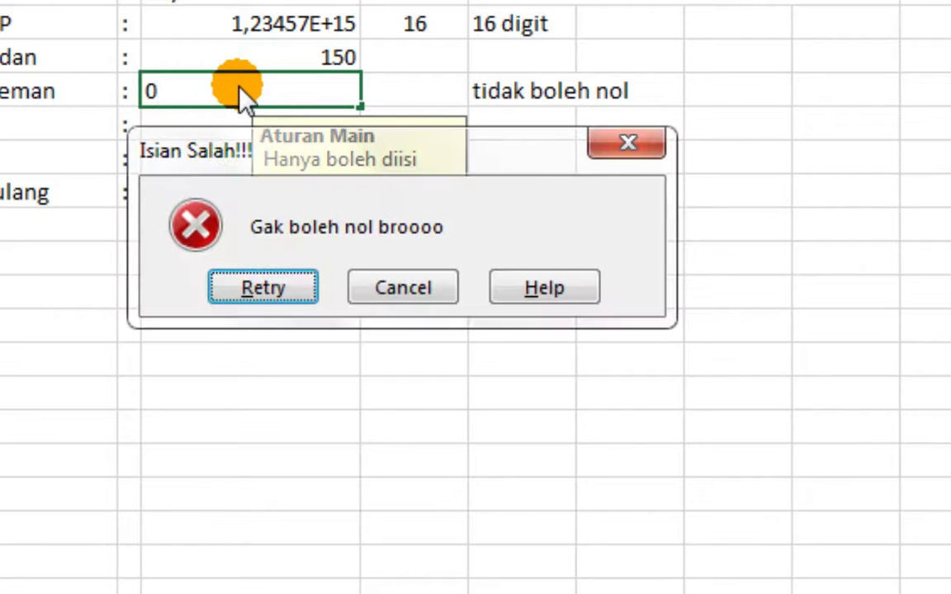
pyautogui.moveTo(355, 153); pyautogui.dragTo(333, 377)
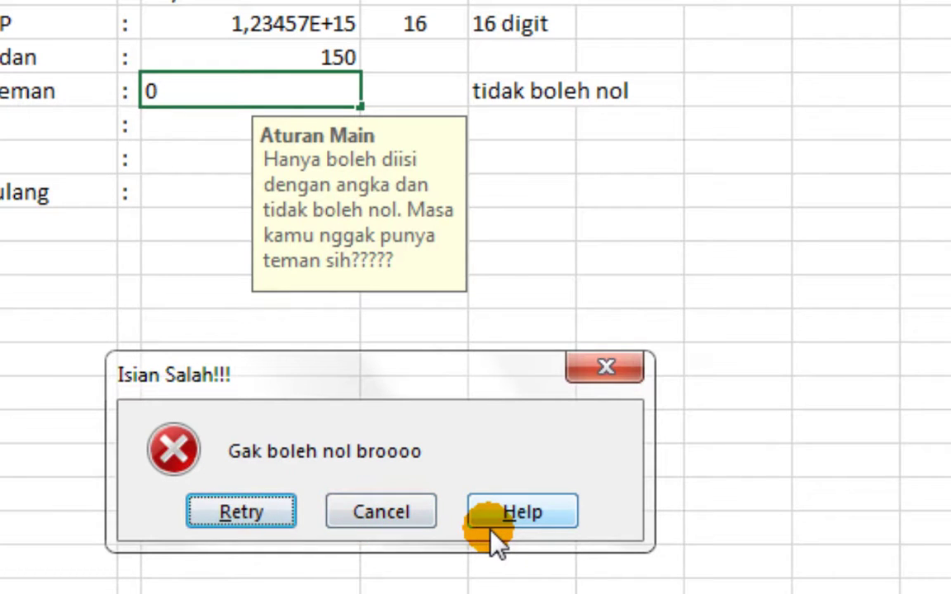
pyautogui.click(597, 373)
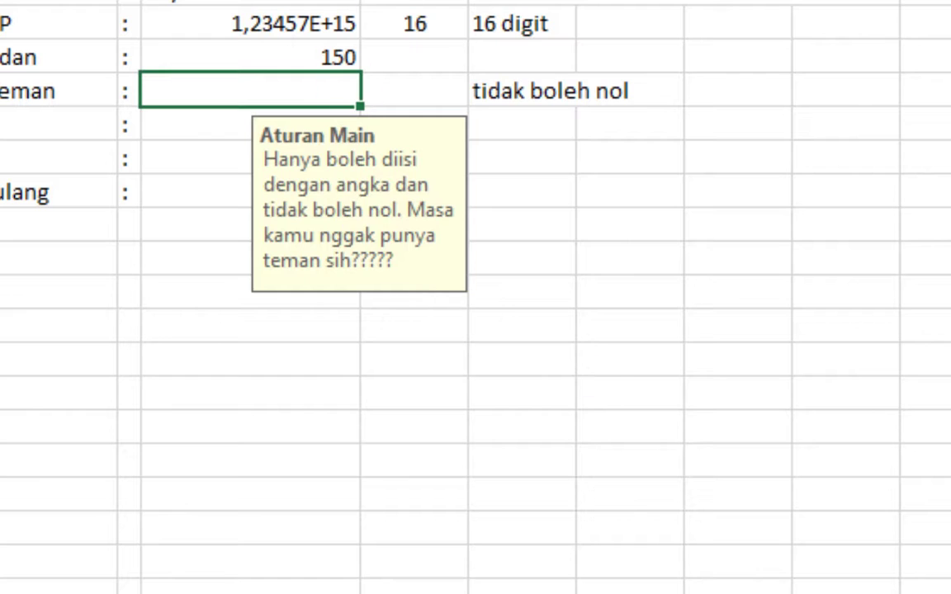
# Change the Jumlah Teman error alert style to Warning
pyautogui.click(588, 2)
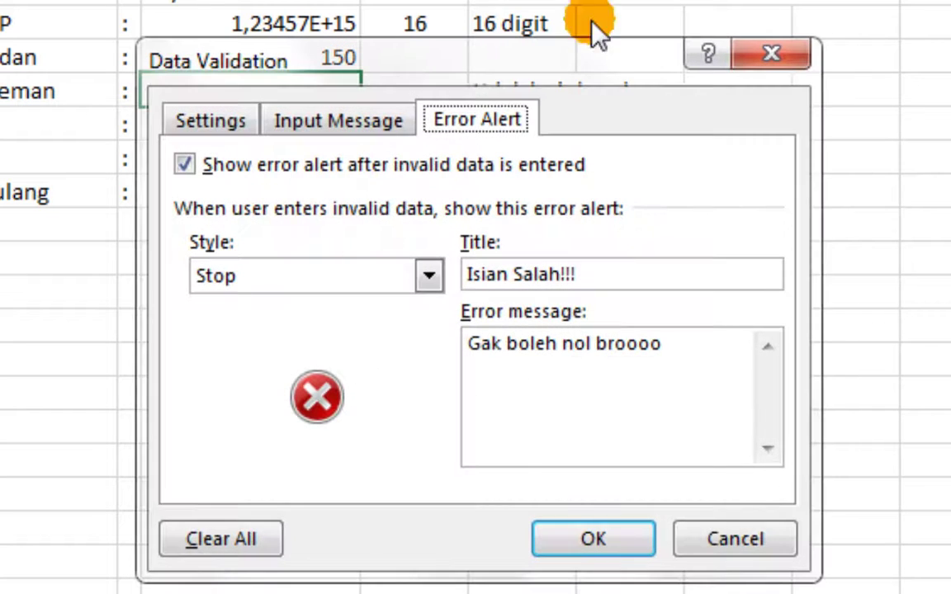
pyautogui.click(393, 272)
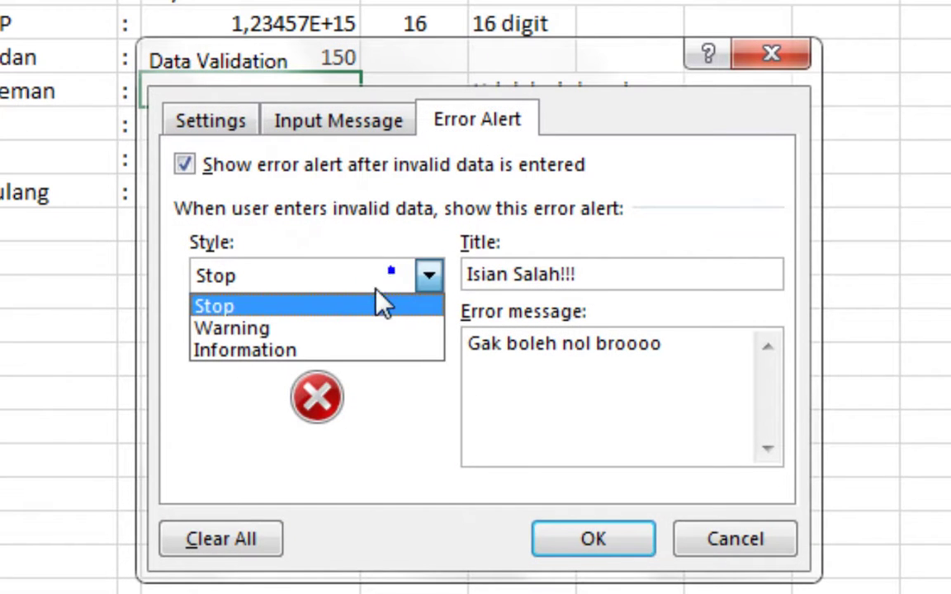
pyautogui.click(334, 330)
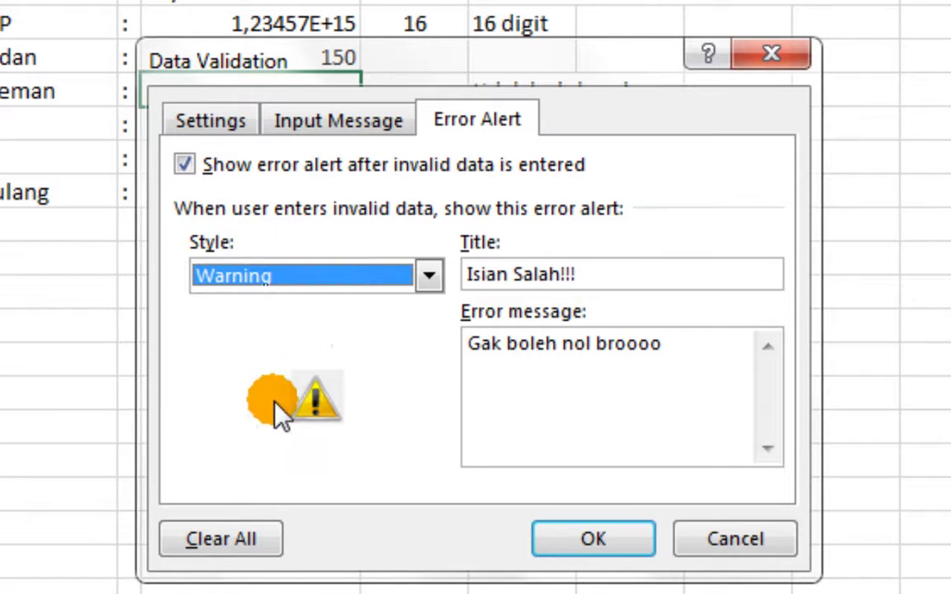
pyautogui.click(618, 538)
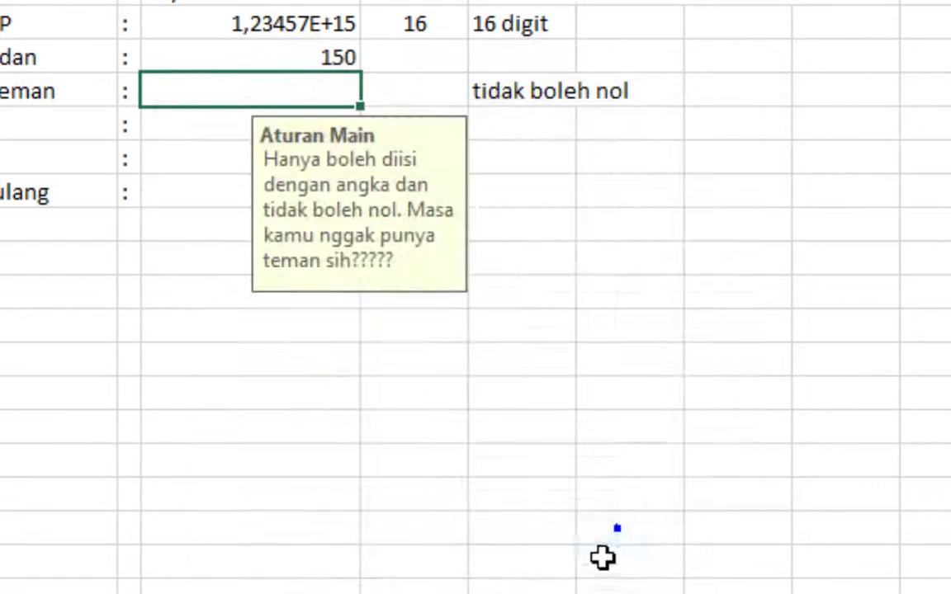
# Enter 0 in Jumlah Teman and accept it with Yes on the warning
pyautogui.click(248, 94)
pyautogui.write('0')
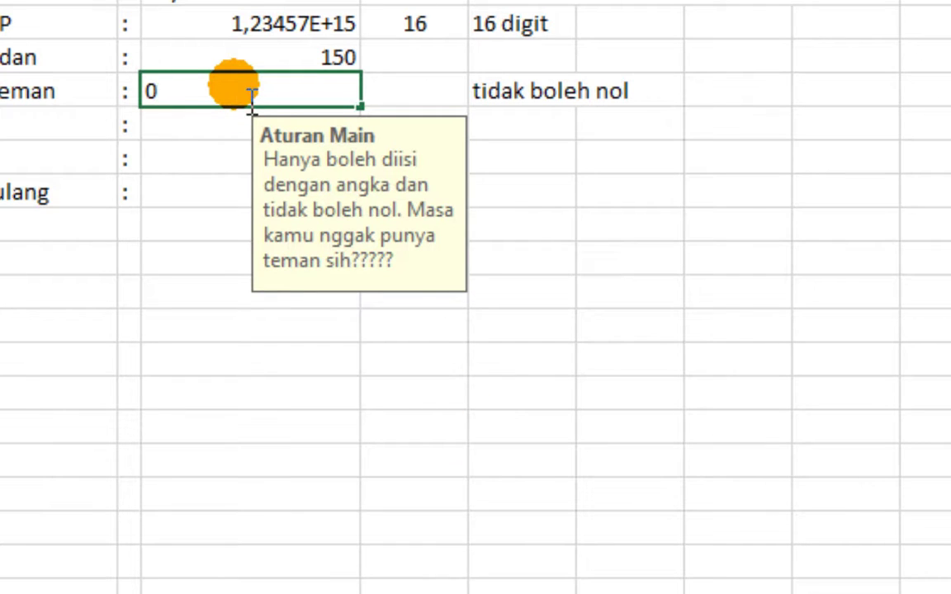
pyautogui.press('Return')
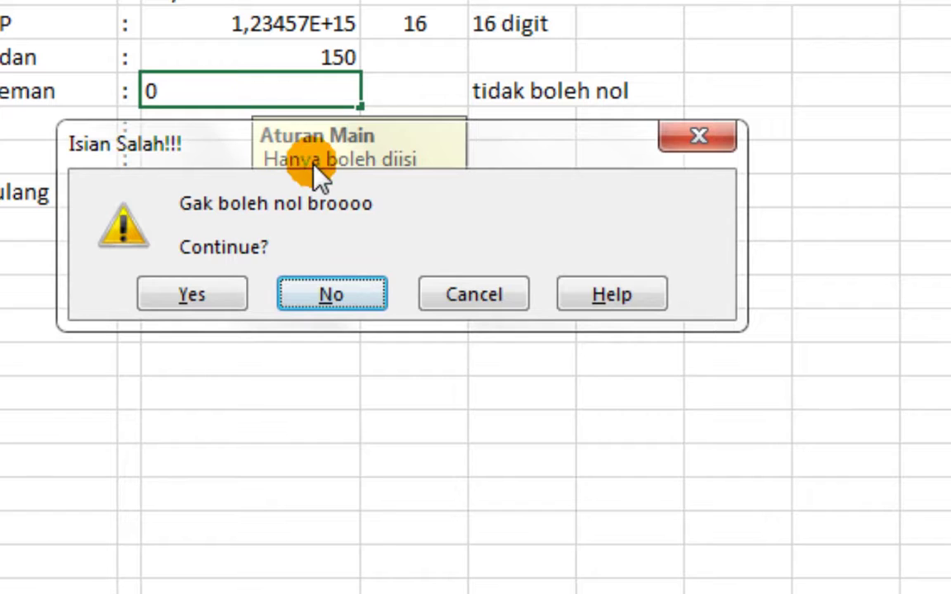
pyautogui.moveTo(316, 166); pyautogui.dragTo(291, 369)
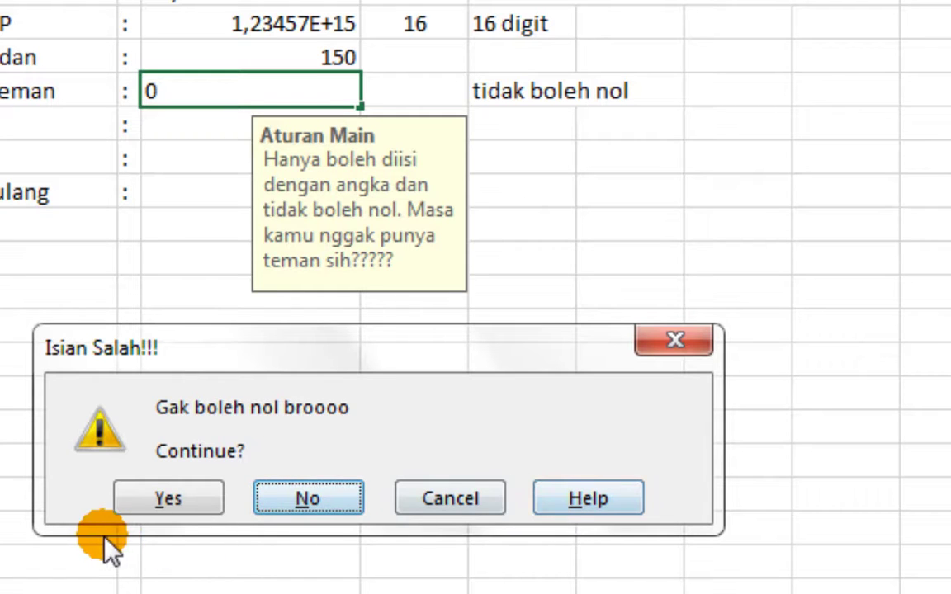
pyautogui.click(156, 503)
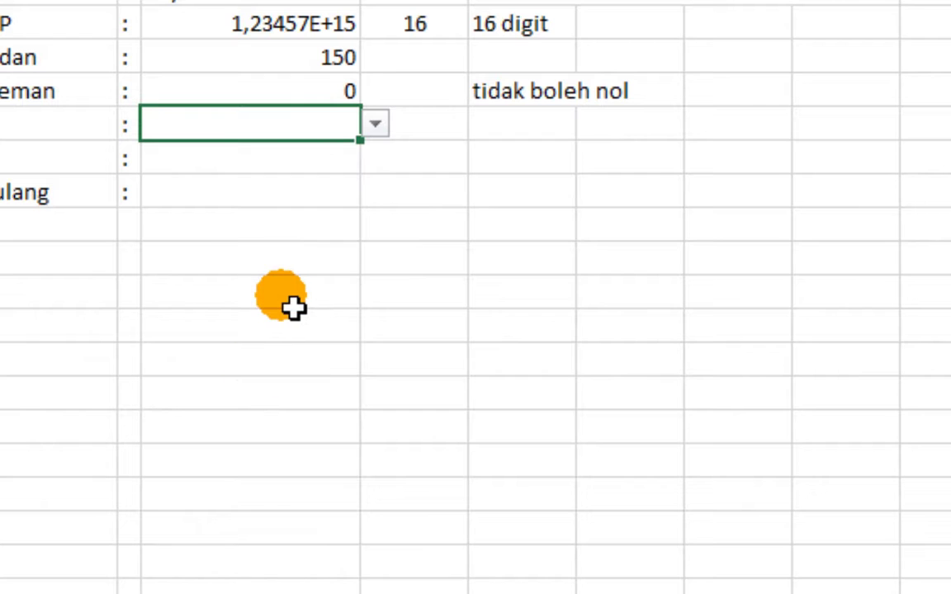
# Switch the Jumlah Teman error alert style to Information
pyautogui.click(312, 101)
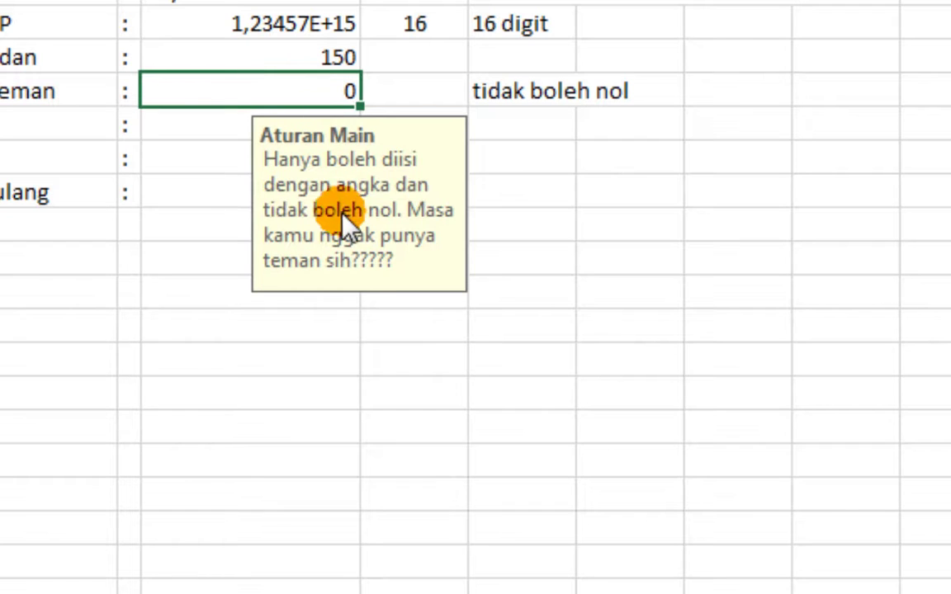
pyautogui.click(229, 162)
pyautogui.click(240, 102)
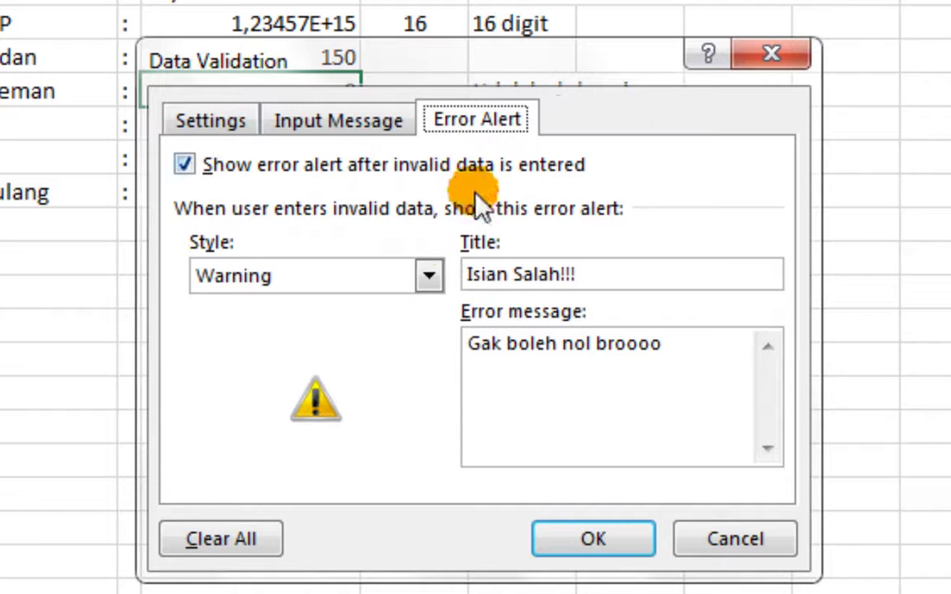
pyautogui.click(413, 276)
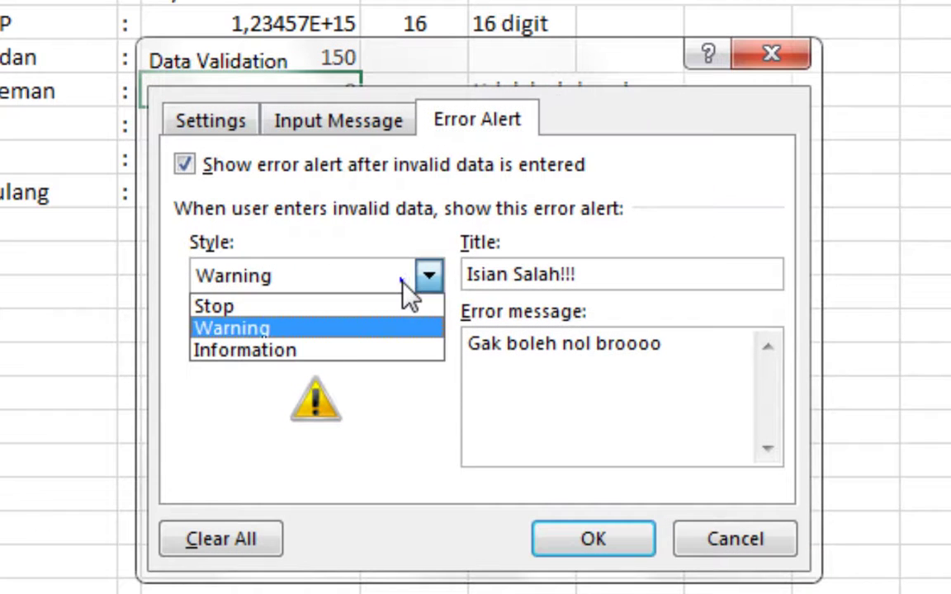
pyautogui.click(329, 349)
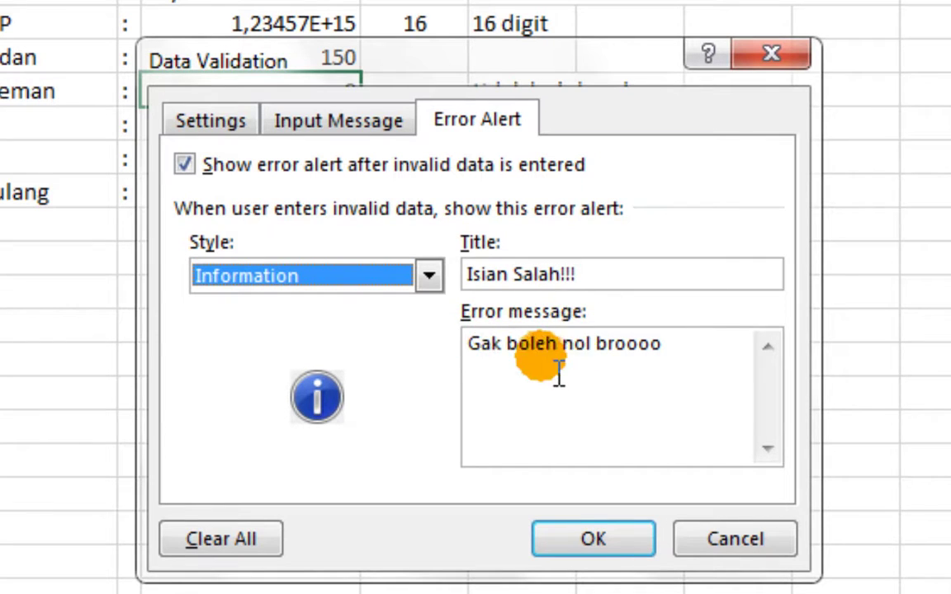
pyautogui.click(582, 545)
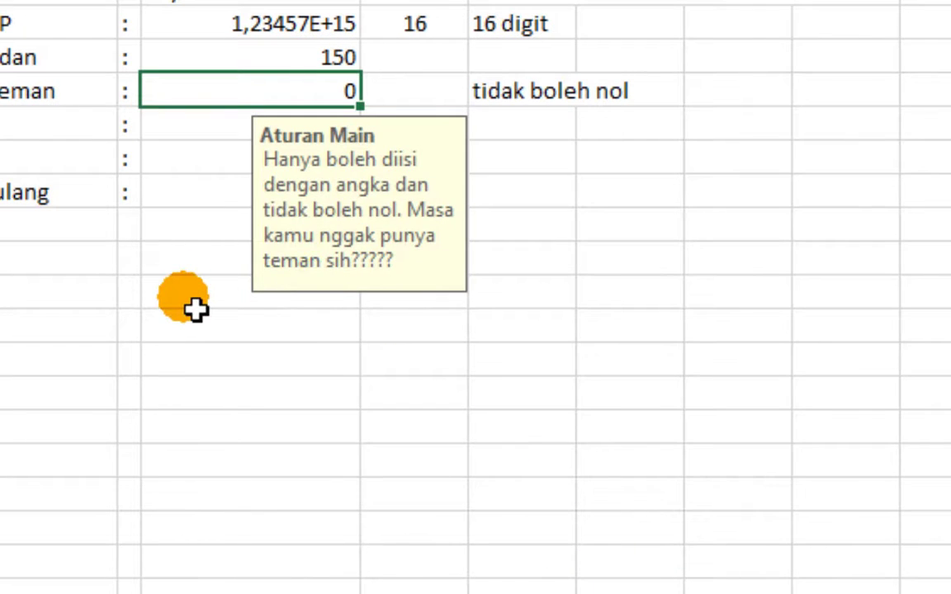
# Re-enter 0 in Jumlah Teman and keep it by clicking OK on the notice
pyautogui.press('Delete')
pyautogui.write('0')
pyautogui.press('Return')
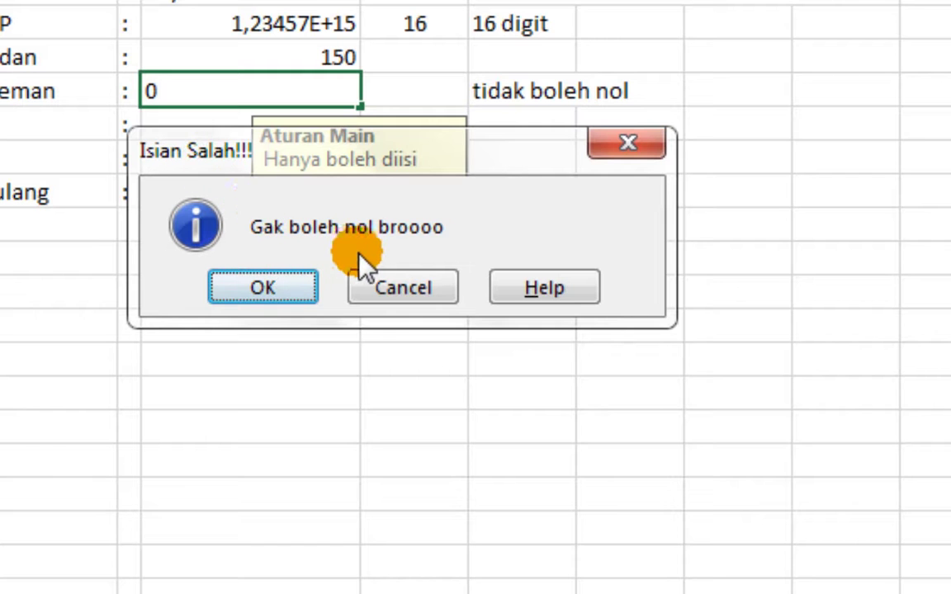
pyautogui.click(282, 279)
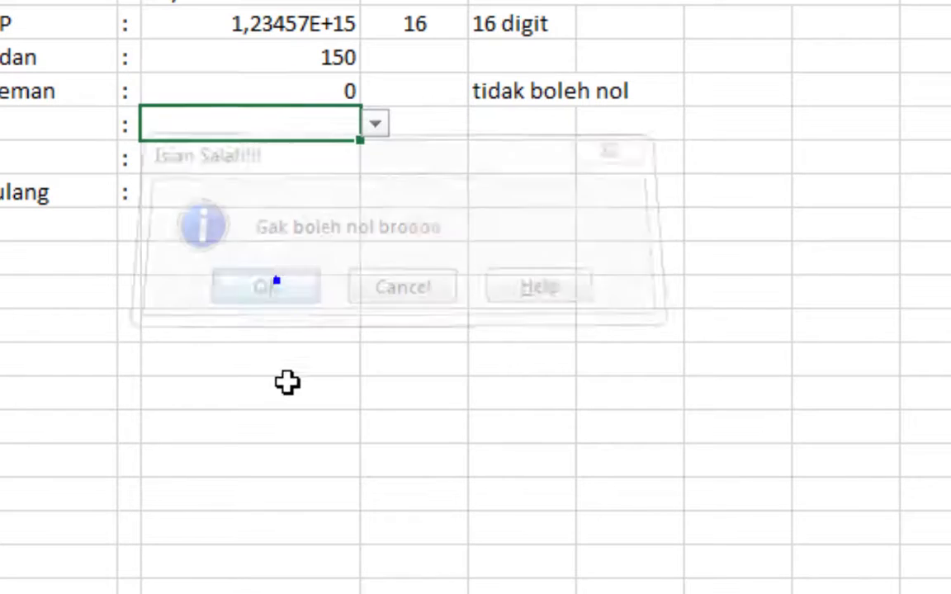
pyautogui.click(287, 368)
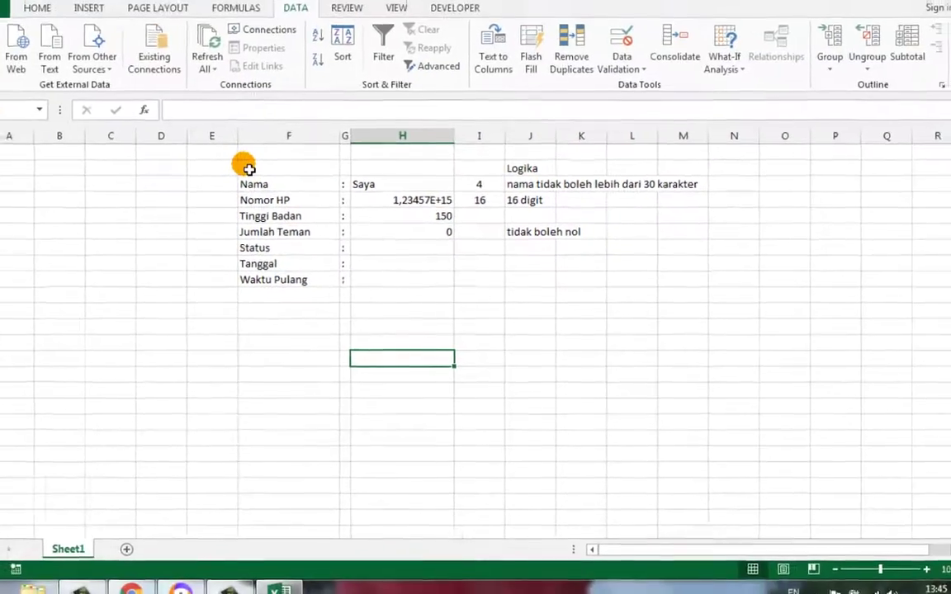
# Try the Data Validation menu on the whole form area F2:N12, then select H7
pyautogui.moveTo(247, 167); pyautogui.dragTo(757, 334)
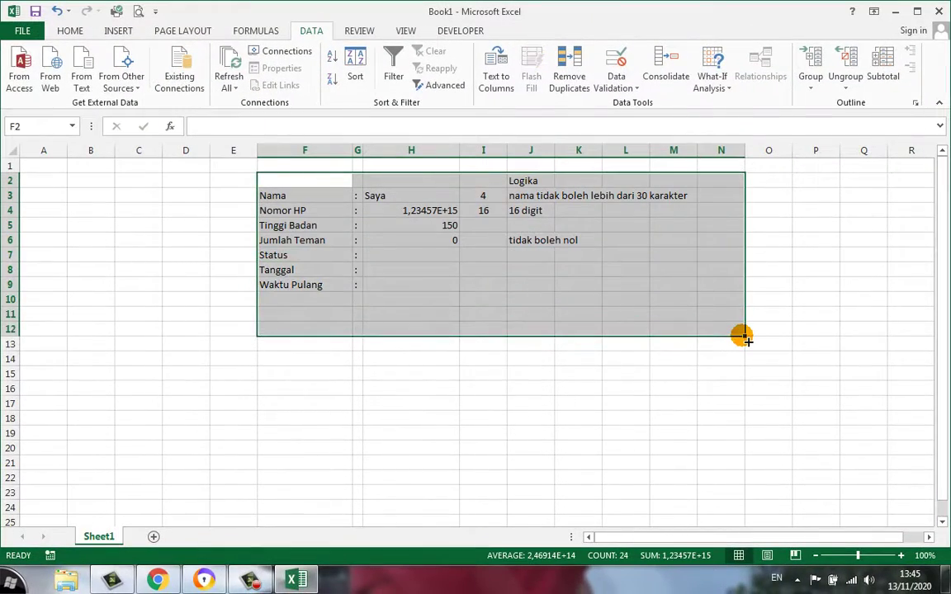
pyautogui.click(616, 86)
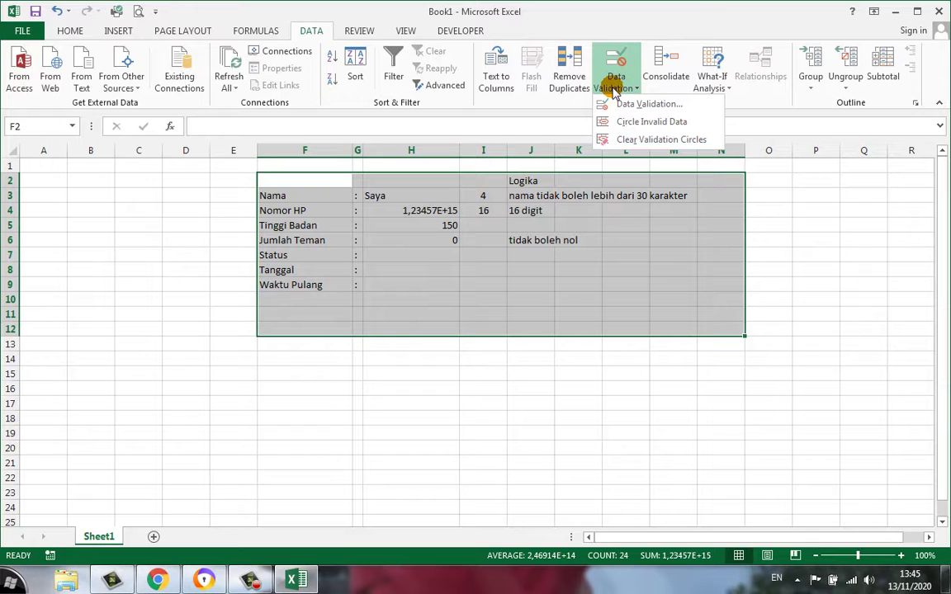
pyautogui.click(417, 233)
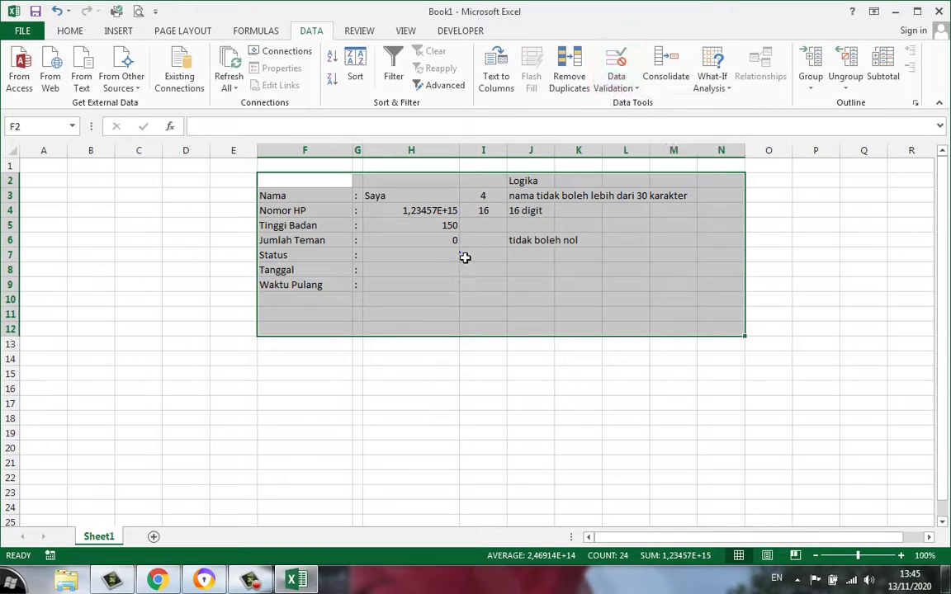
pyautogui.click(385, 255)
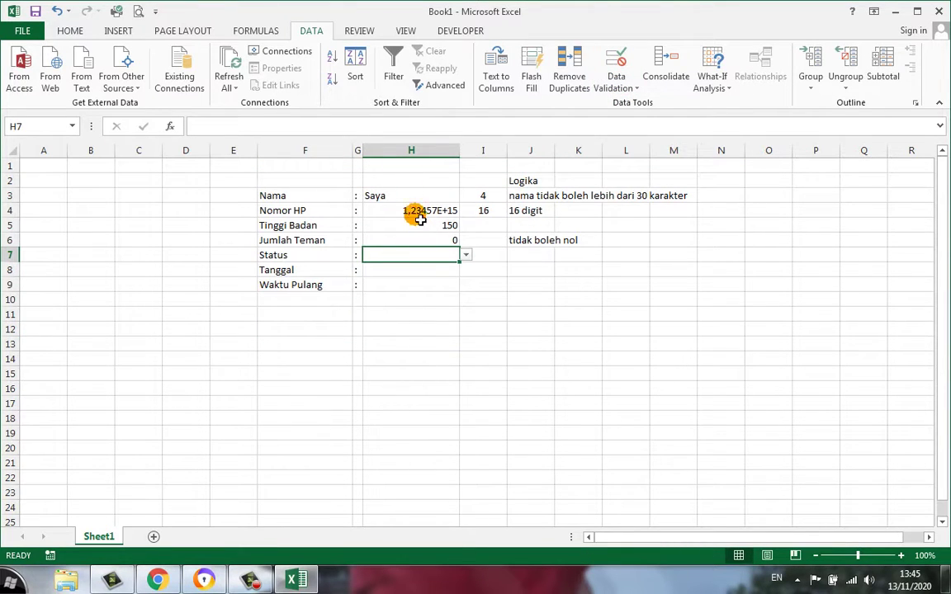
# Erase the mixed settings and Clear All validation rules from H2:H13
pyautogui.moveTo(412, 176); pyautogui.dragTo(408, 340)
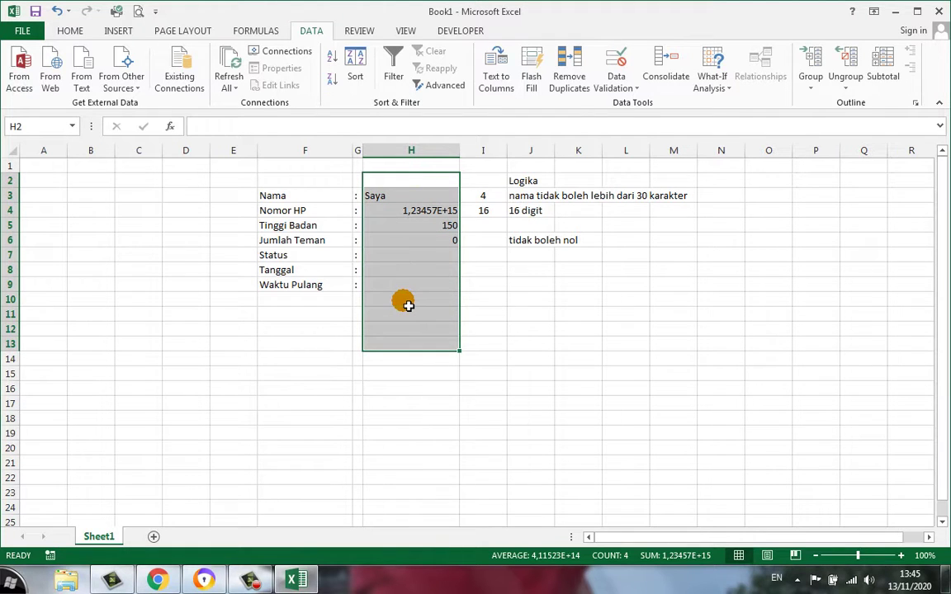
pyautogui.click(623, 79)
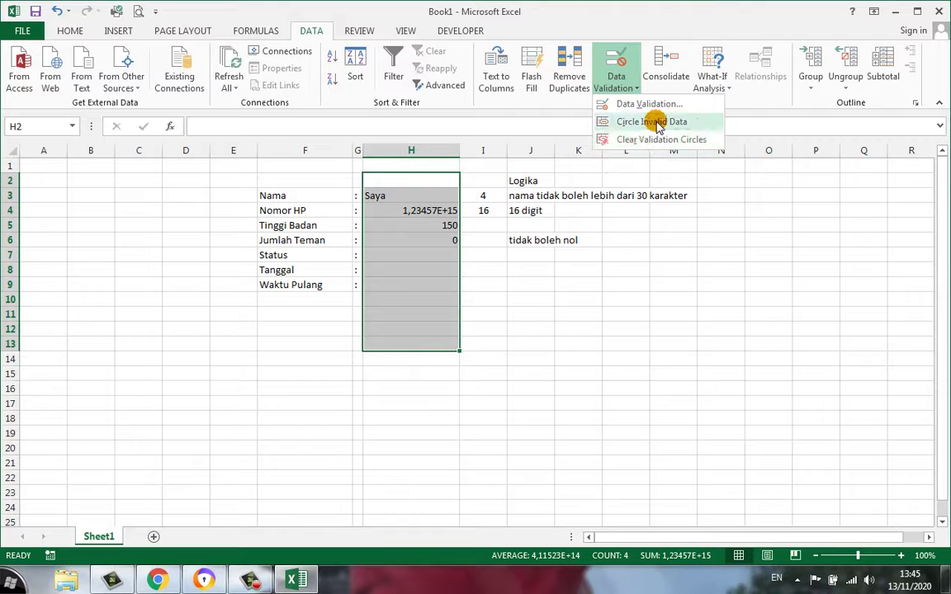
pyautogui.click(654, 105)
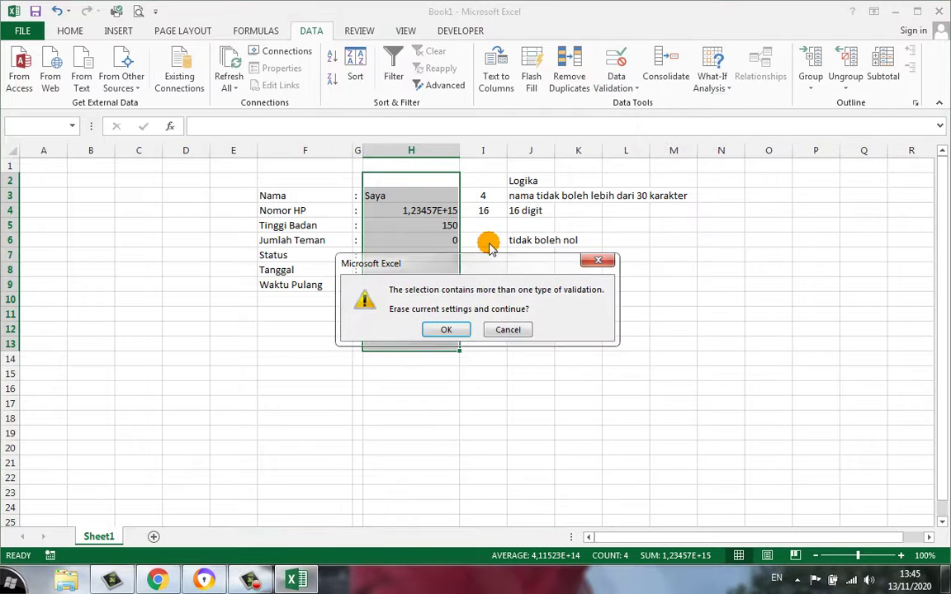
pyautogui.click(450, 329)
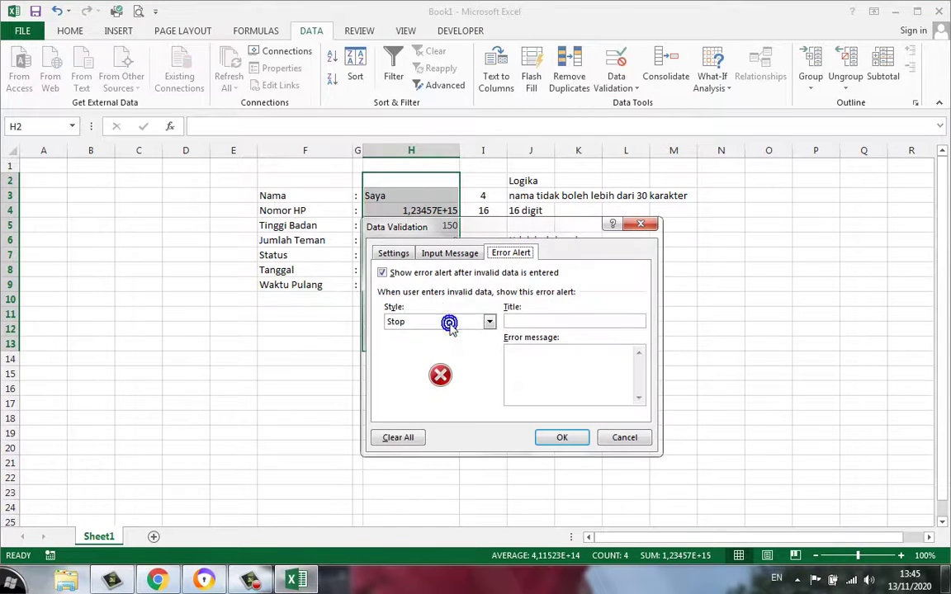
pyautogui.click(395, 440)
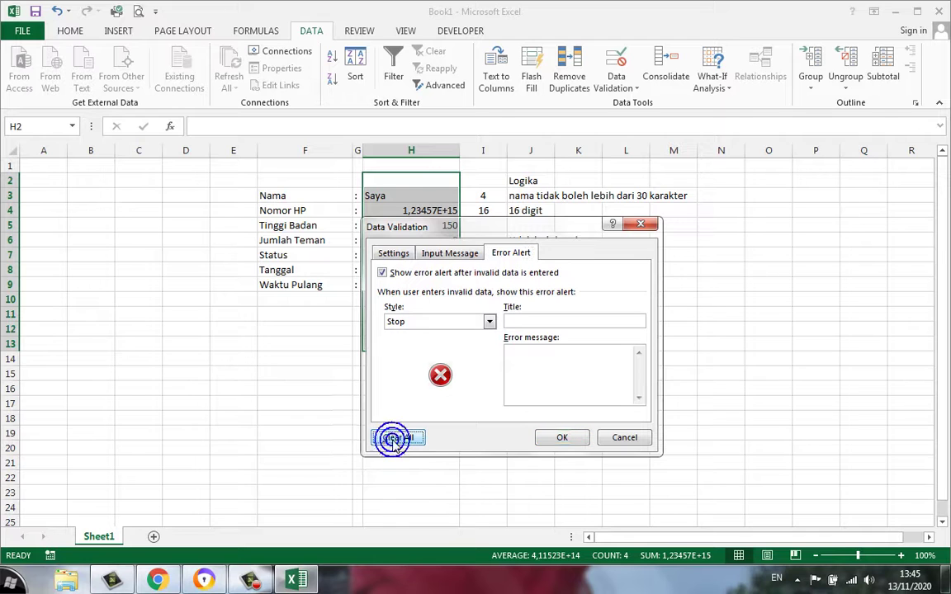
pyautogui.click(553, 438)
pyautogui.click(441, 331)
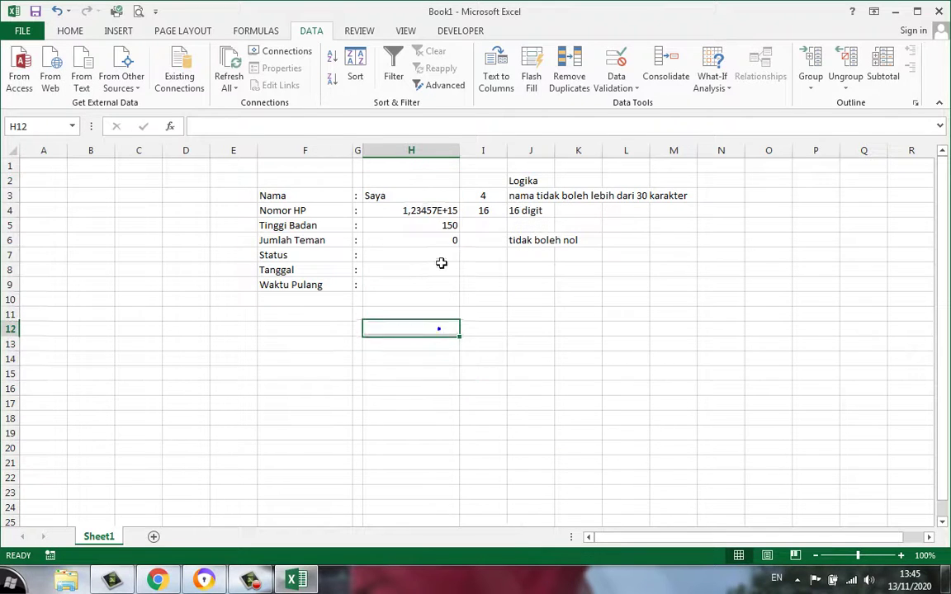
pyautogui.moveTo(415, 178); pyautogui.dragTo(420, 423)
# Empty H2:H18 and enter asdfadsf, 32rfasdfsadf, fasdfadsfsad, fasdfasd and 34525534 unopposed
pyautogui.press('Delete')
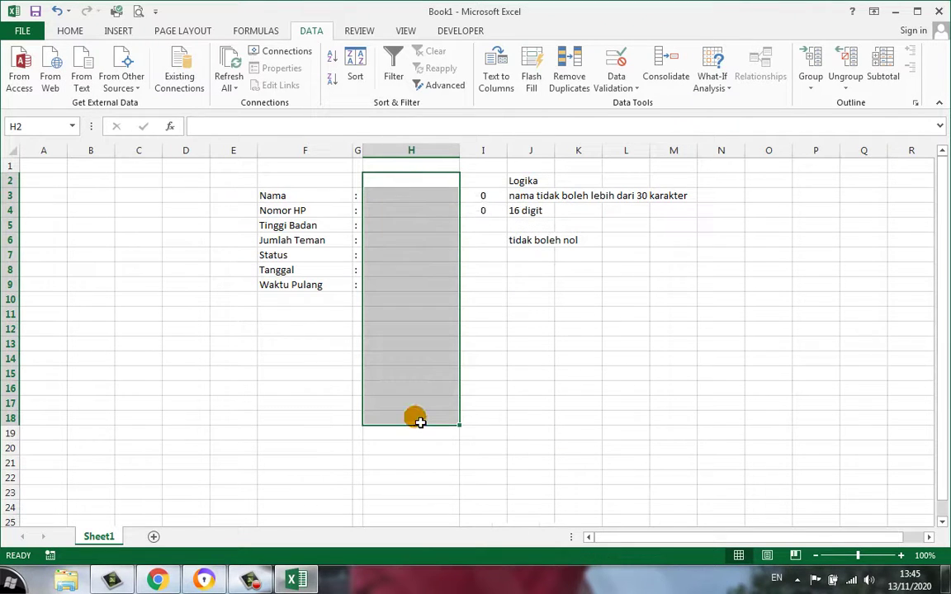
pyautogui.click(424, 195)
pyautogui.write('asdfadsf')
pyautogui.press('Return')
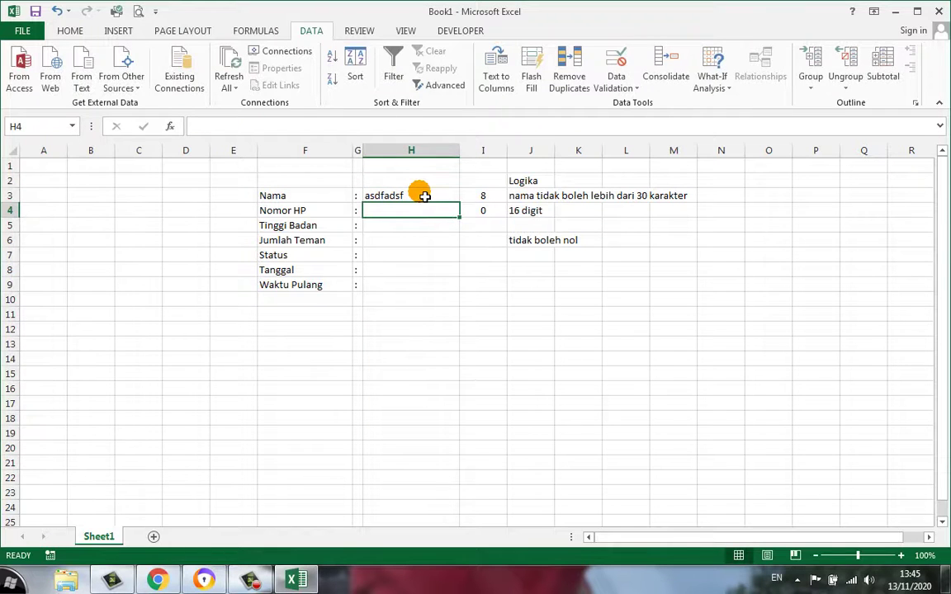
pyautogui.write('32rfasdfsadf')
pyautogui.press('Return')
pyautogui.write('fasdfadsfsad')
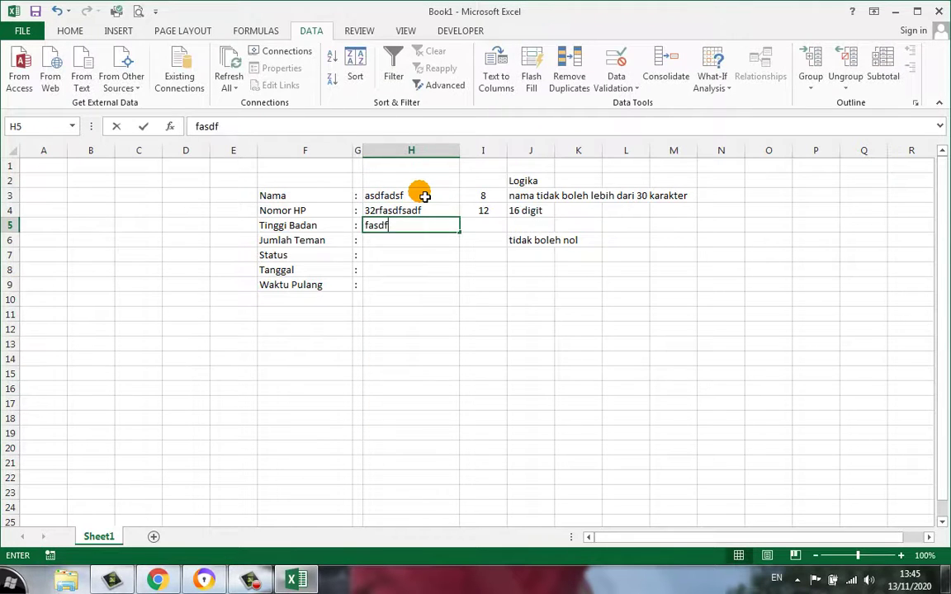
pyautogui.press('Return')
pyautogui.write('fasdfasd')
pyautogui.press('Return')
pyautogui.press('Return')
pyautogui.write('34525534')
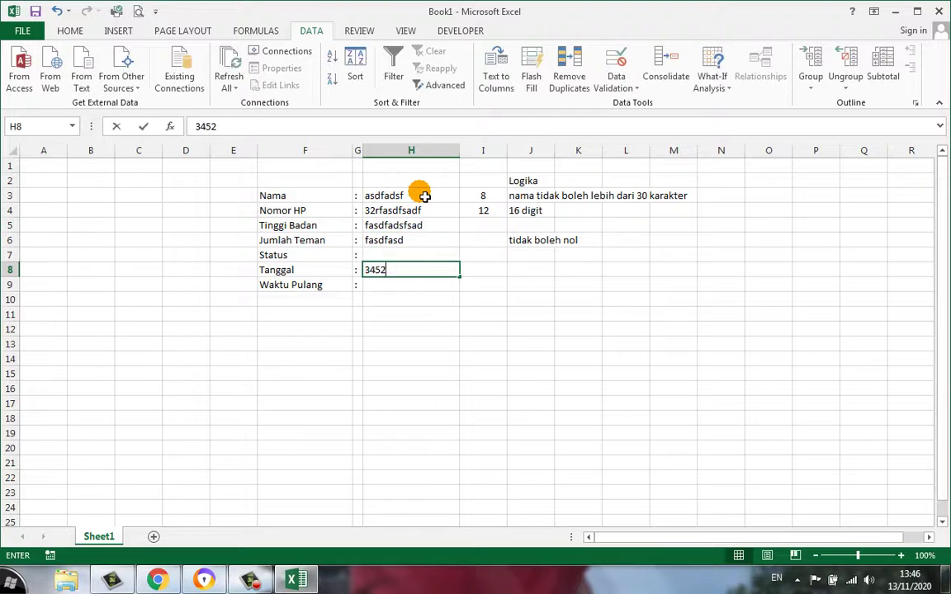
pyautogui.press('Return')
pyautogui.click(424, 196)
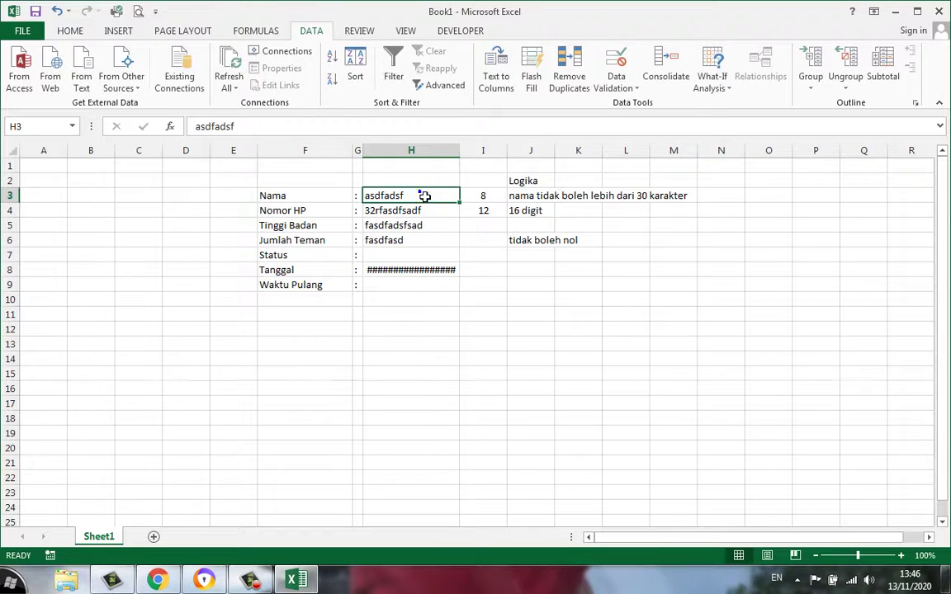